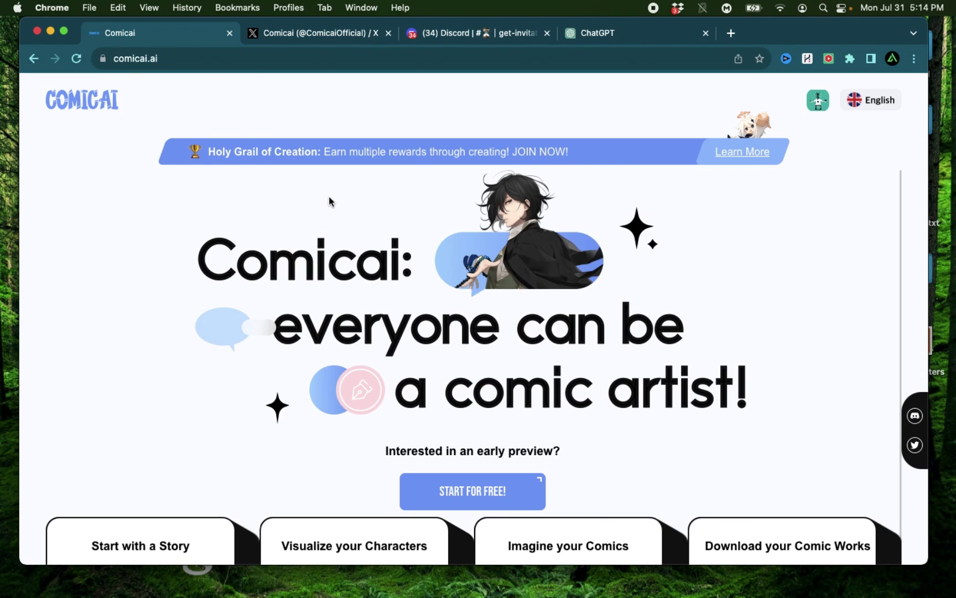
# - Read the four feature descriptions on the Comicai homepage
pyautogui.scroll(3, 330, 200)
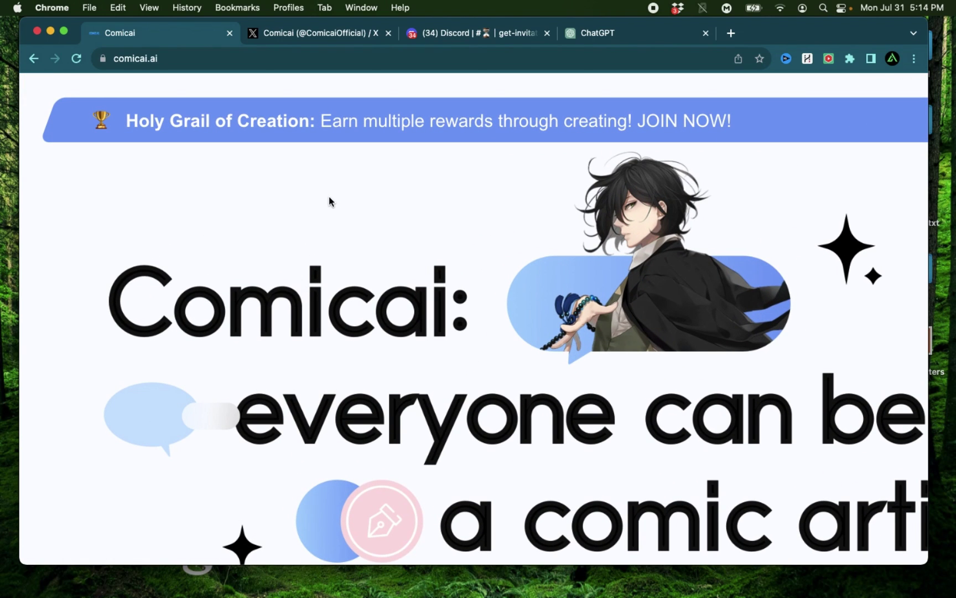
pyautogui.scroll(-2, 753, 306)
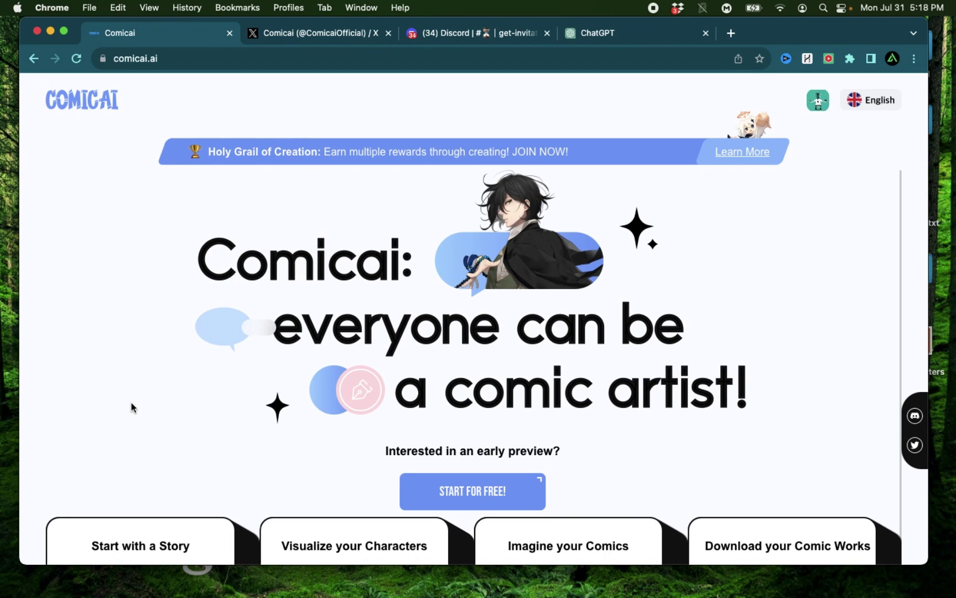
pyautogui.moveTo(120, 536)
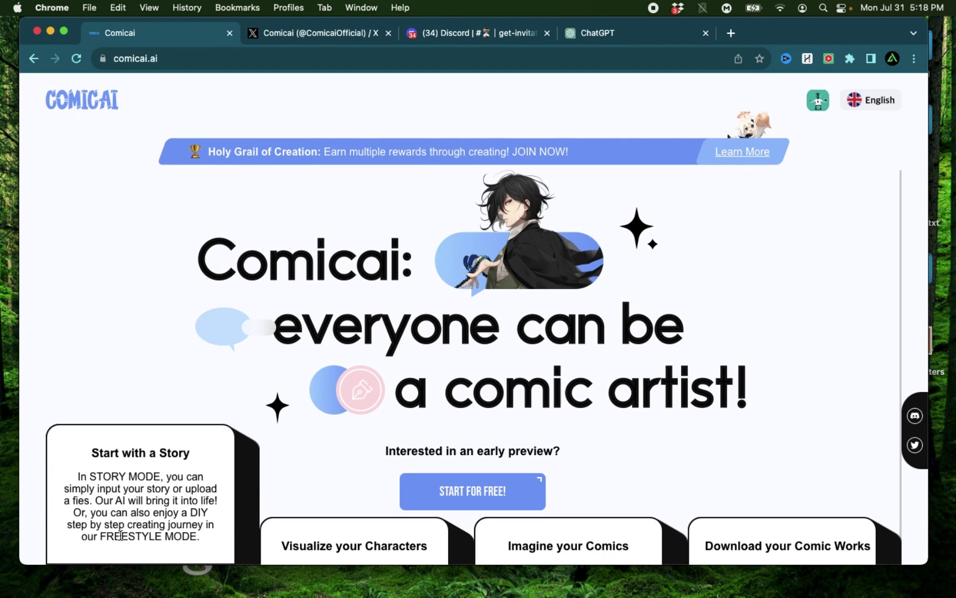
pyautogui.moveTo(330, 539)
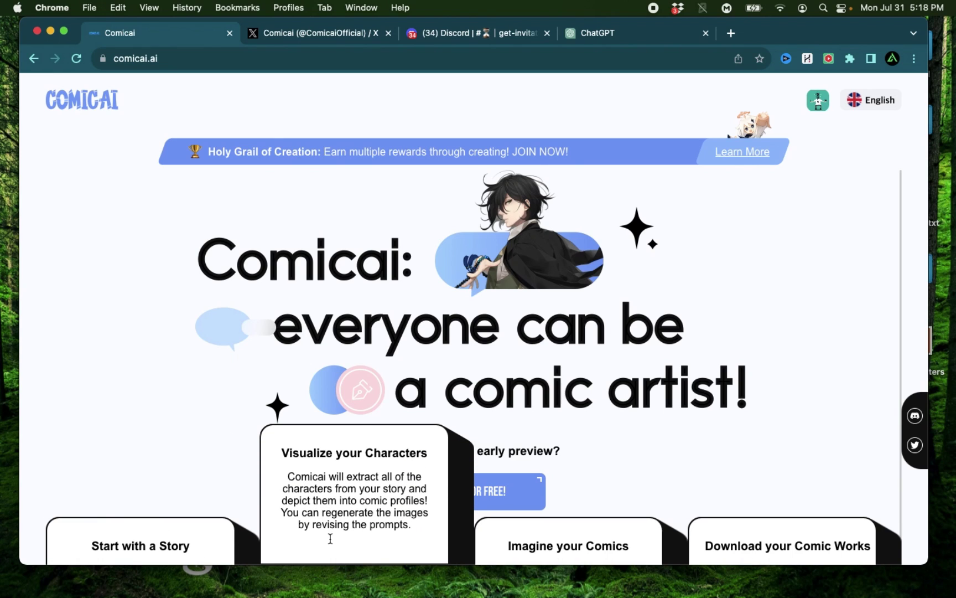
pyautogui.moveTo(579, 544)
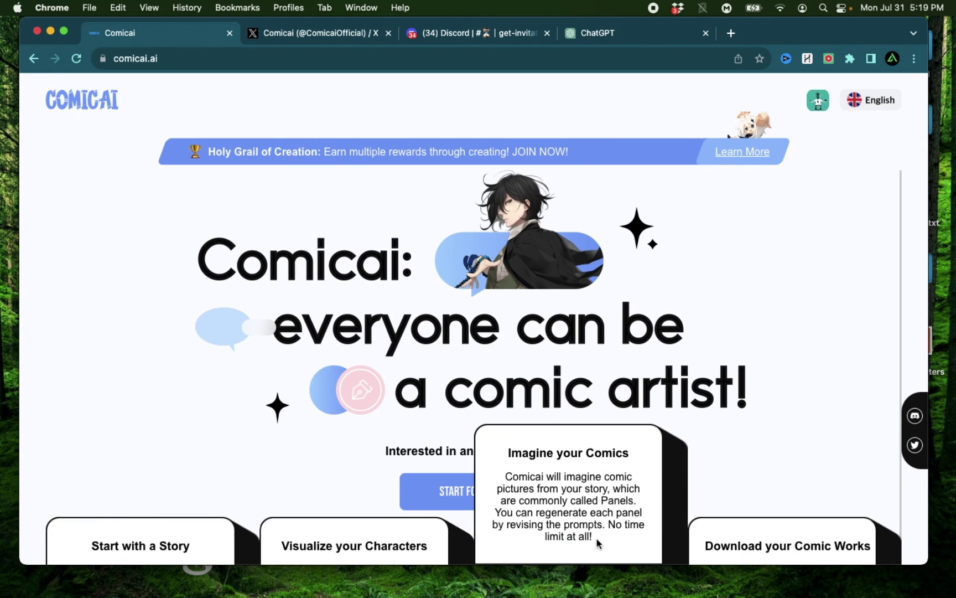
pyautogui.moveTo(828, 525)
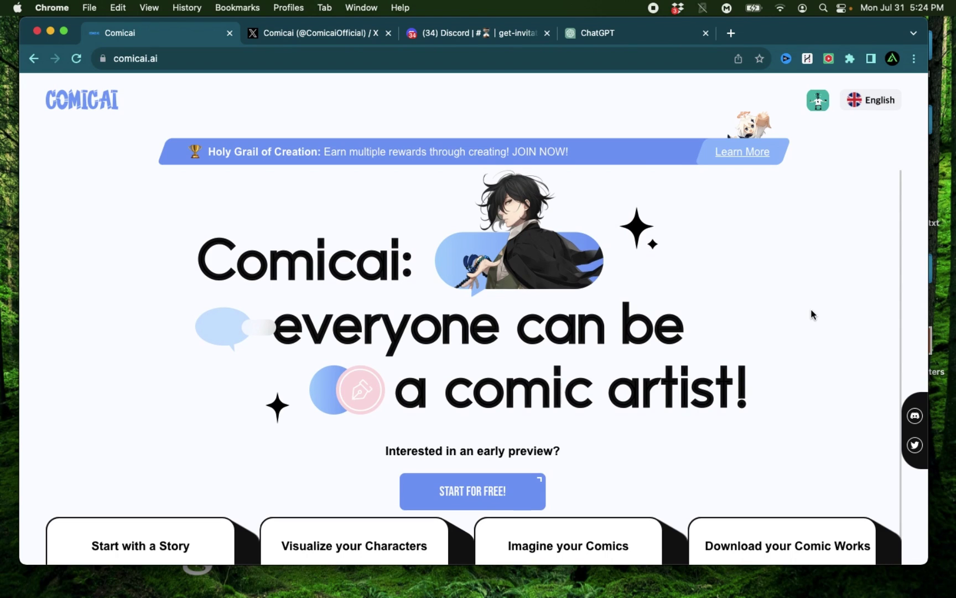
pyautogui.scroll(-2, 811, 315)
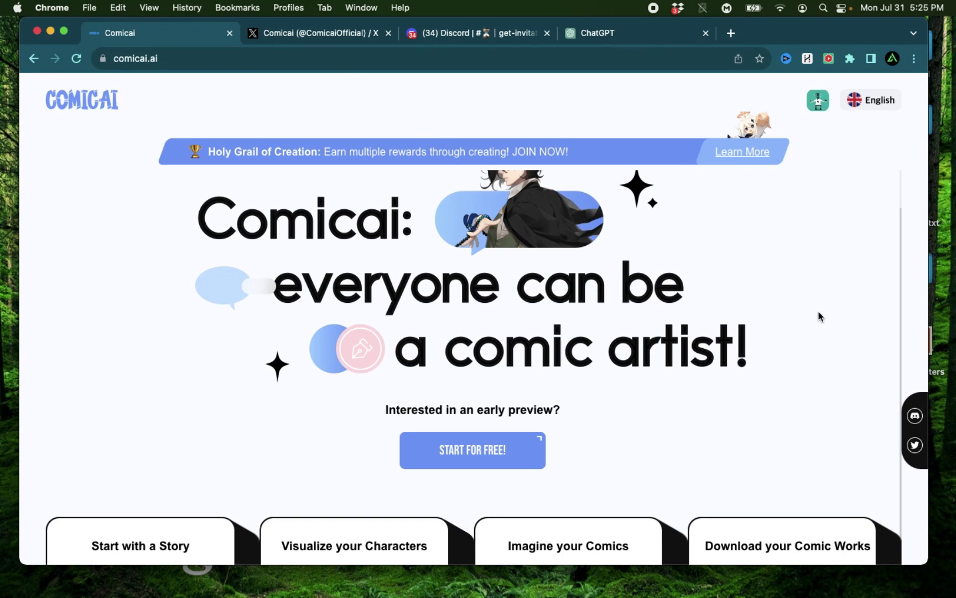
# - Check Comicai's X profile, then highlight the invitation code in the Discord get-invitation-code channel
pyautogui.click(325, 35)
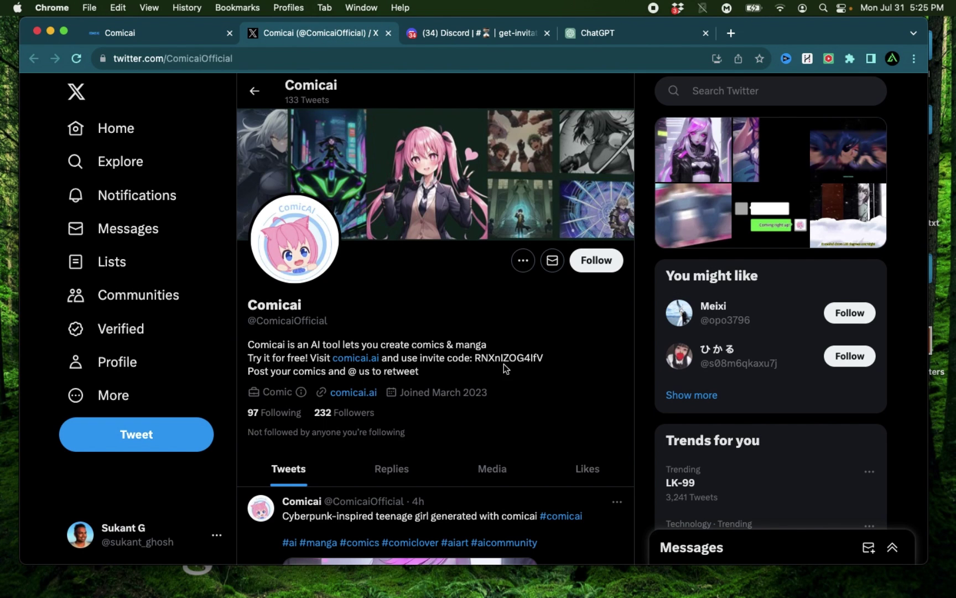
pyautogui.scroll(3, 414, 364)
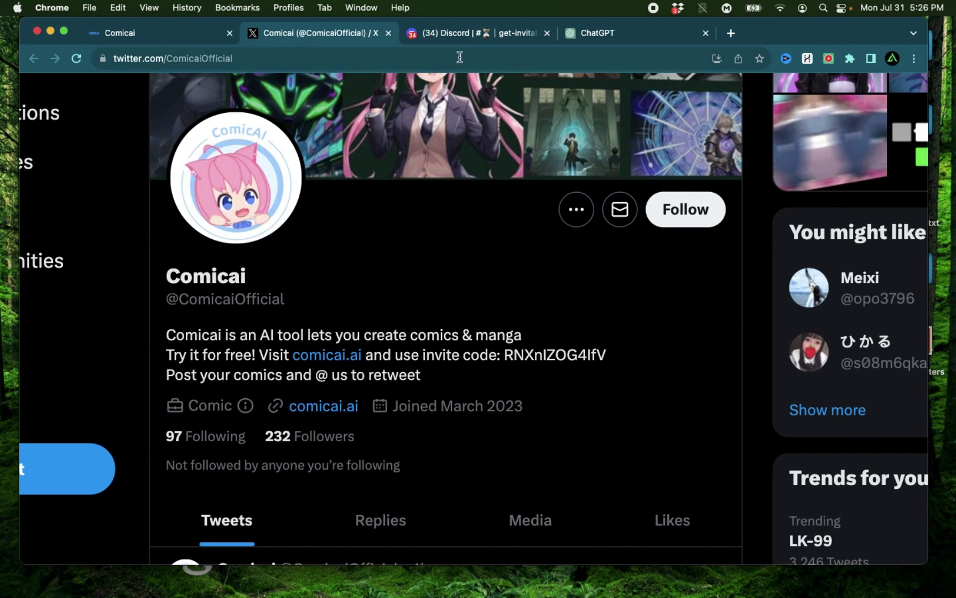
pyautogui.click(470, 34)
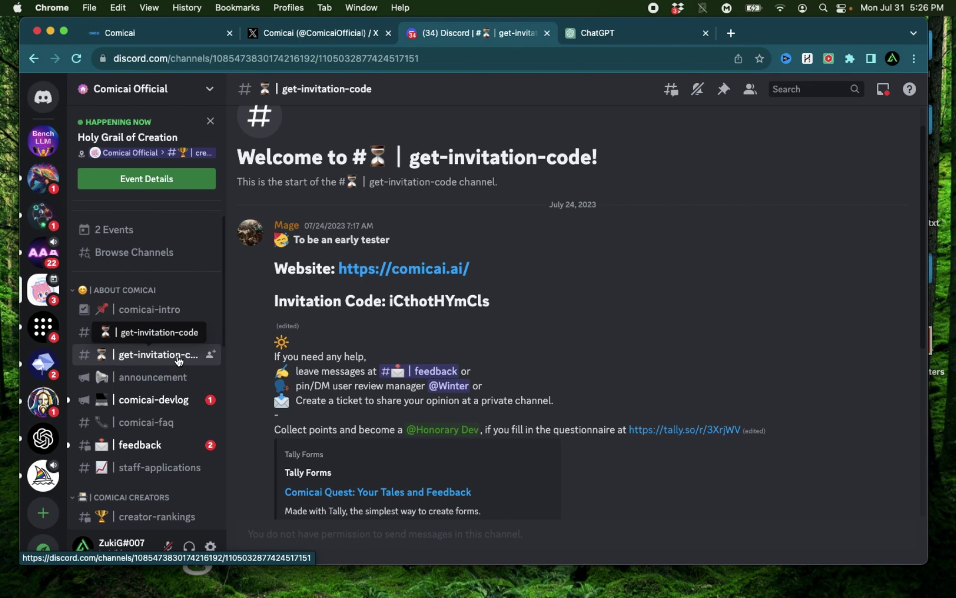
pyautogui.moveTo(275, 302); pyautogui.dragTo(499, 311)
pyautogui.click(451, 307)
# - Back on the Comicai homepage, review the interface language list and keep English
pyautogui.click(188, 34)
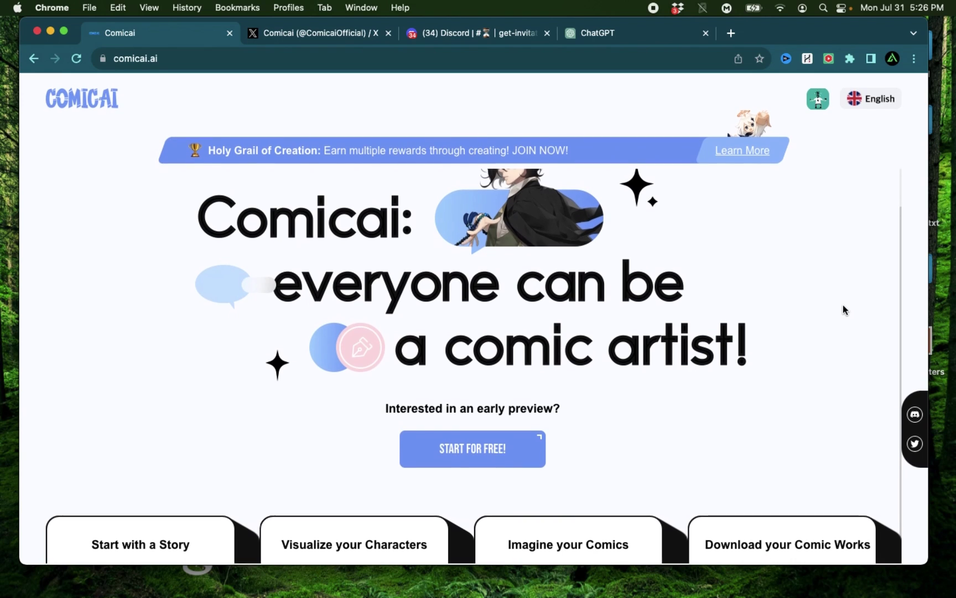
pyautogui.scroll(-3, 459, 459)
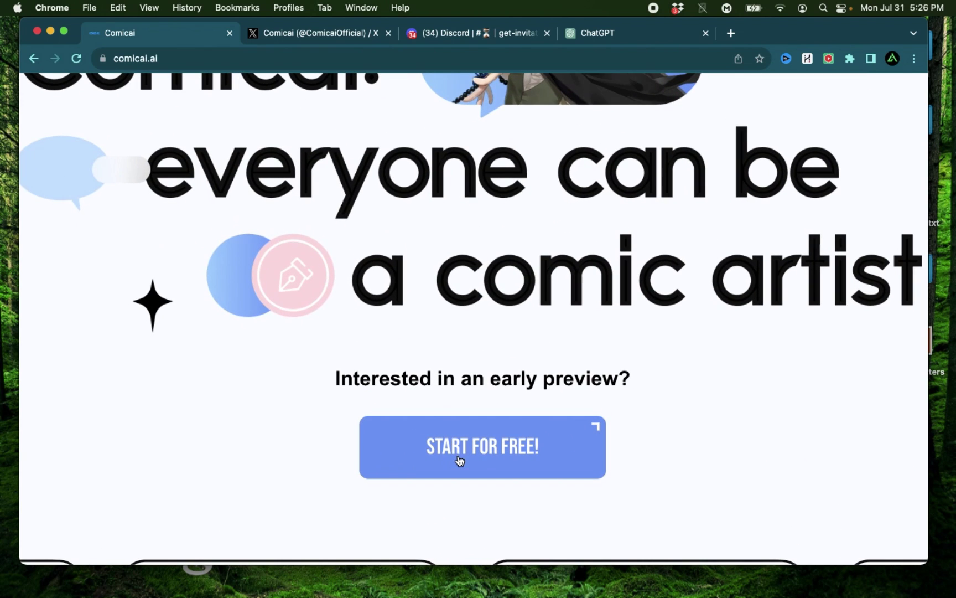
pyautogui.scroll(3, 483, 449)
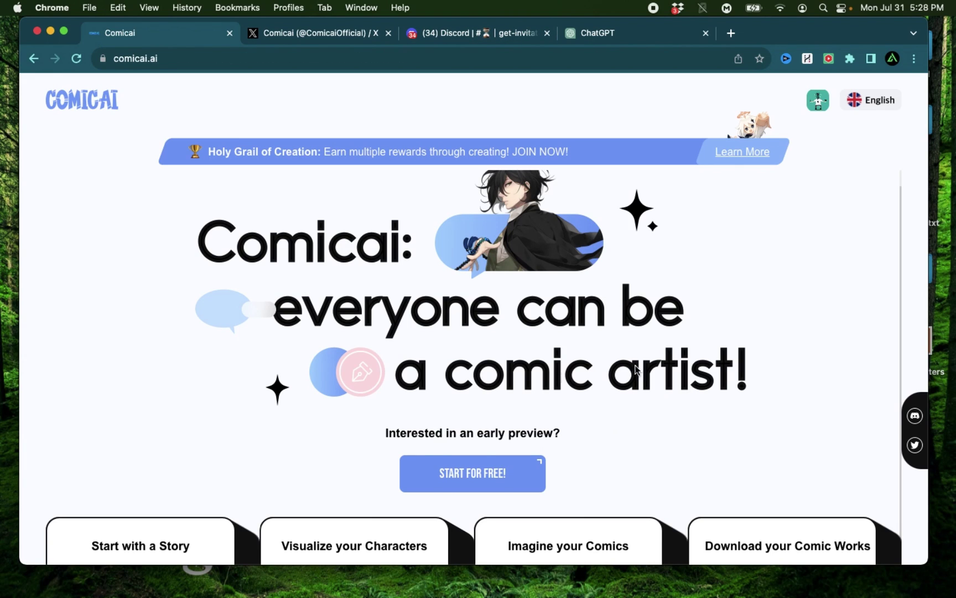
pyautogui.scroll(5, 909, 87)
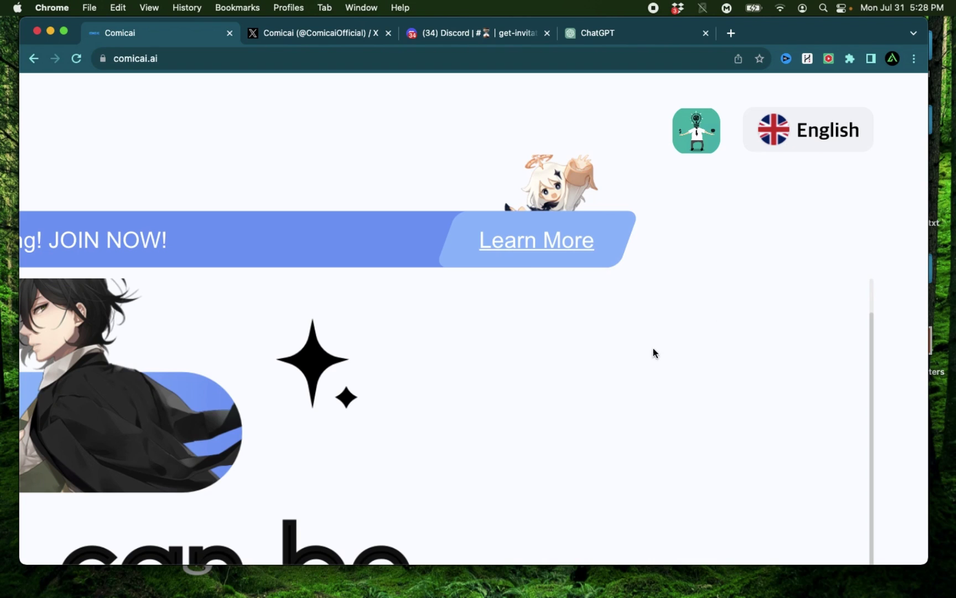
pyautogui.click(821, 147)
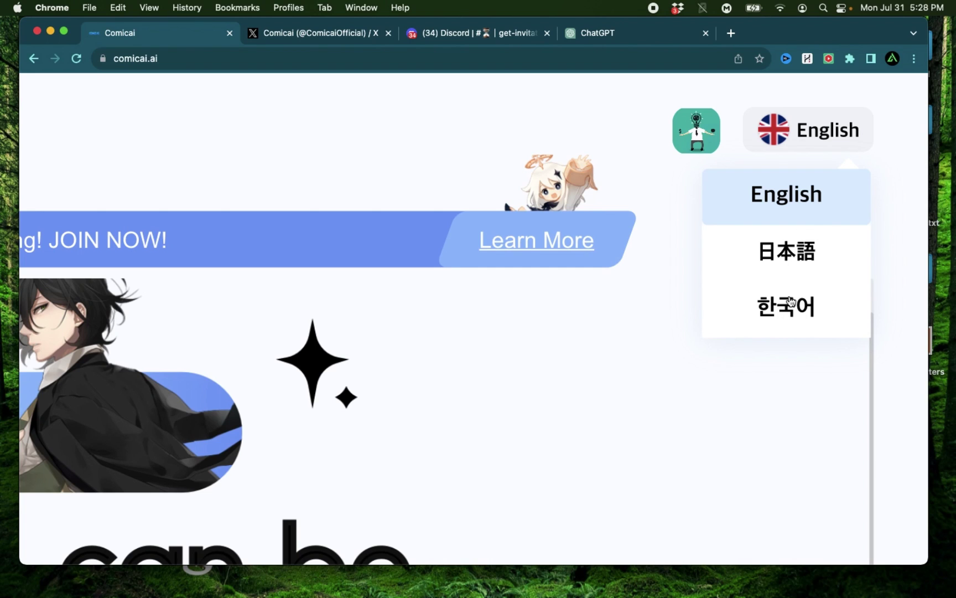
pyautogui.scroll(-5, 625, 430)
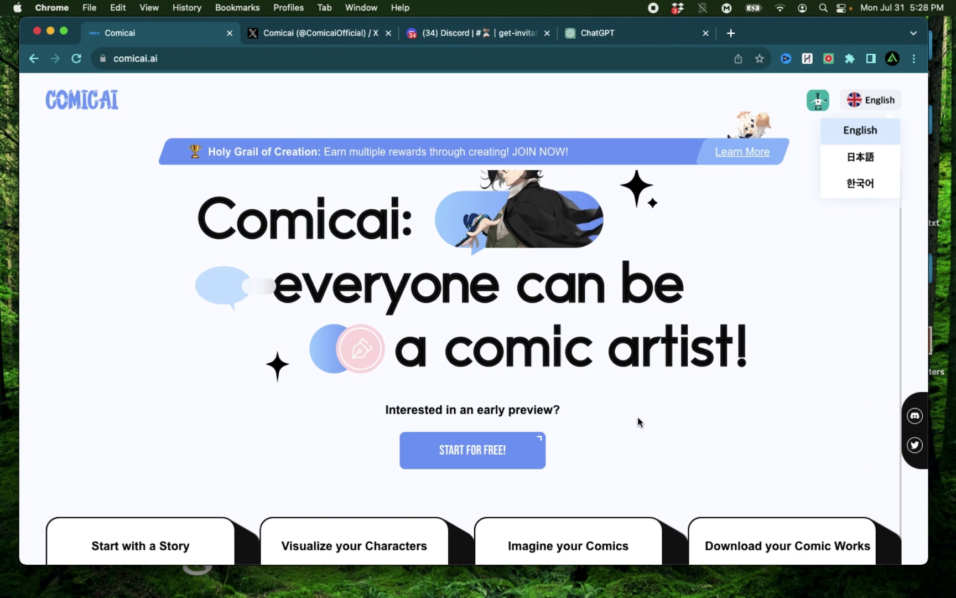
pyautogui.click(465, 455)
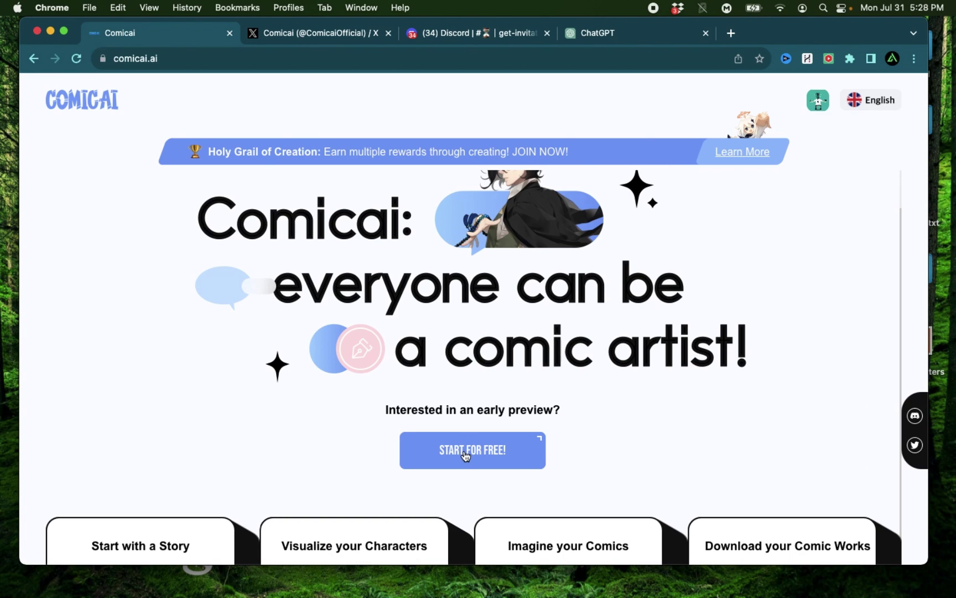
# - Enter the Comicai dashboard and read its Anime and Nijigen Art AI model descriptions
pyautogui.click(465, 451)
pyautogui.scroll(-1, 312, 391)
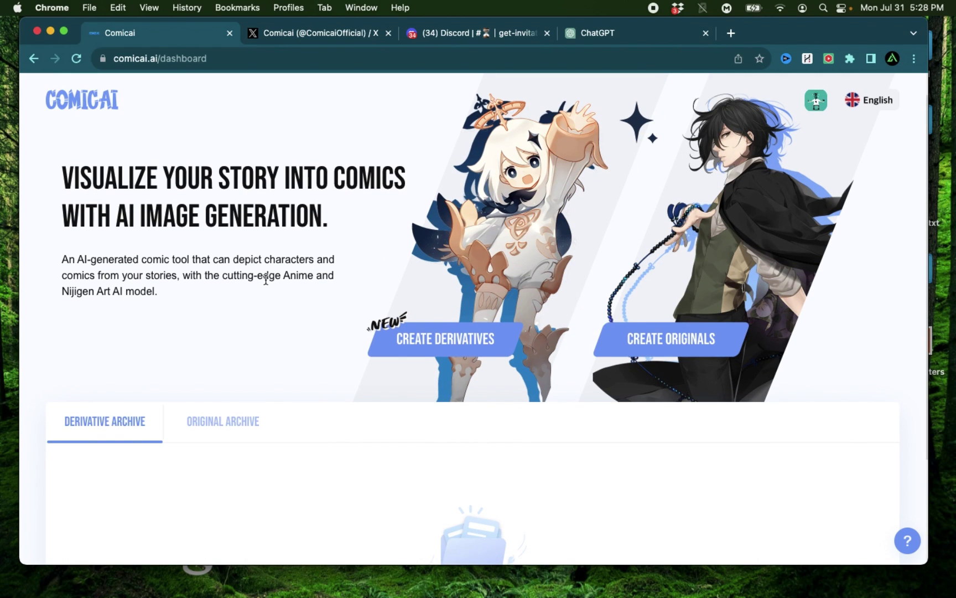
pyautogui.scroll(5, 498, 432)
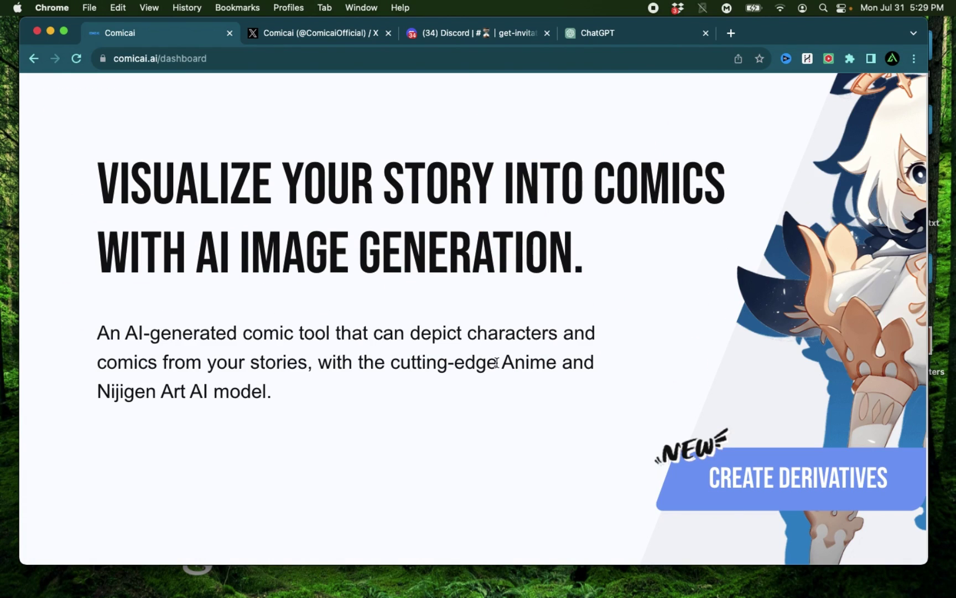
pyautogui.moveTo(498, 363); pyautogui.dragTo(557, 363)
pyautogui.moveTo(97, 394); pyautogui.dragTo(265, 403)
pyautogui.scroll(-5, 687, 99)
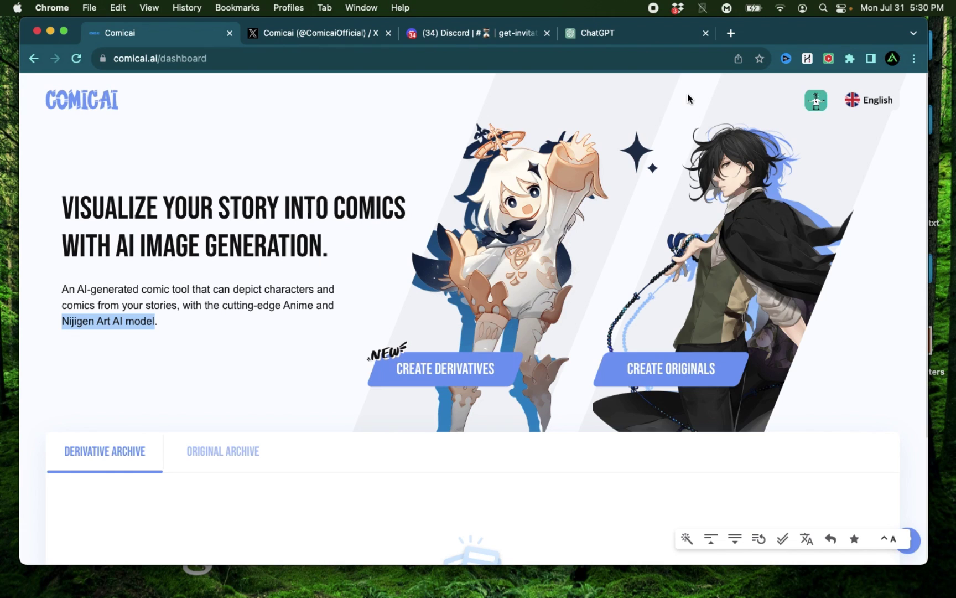
pyautogui.scroll(5, 687, 98)
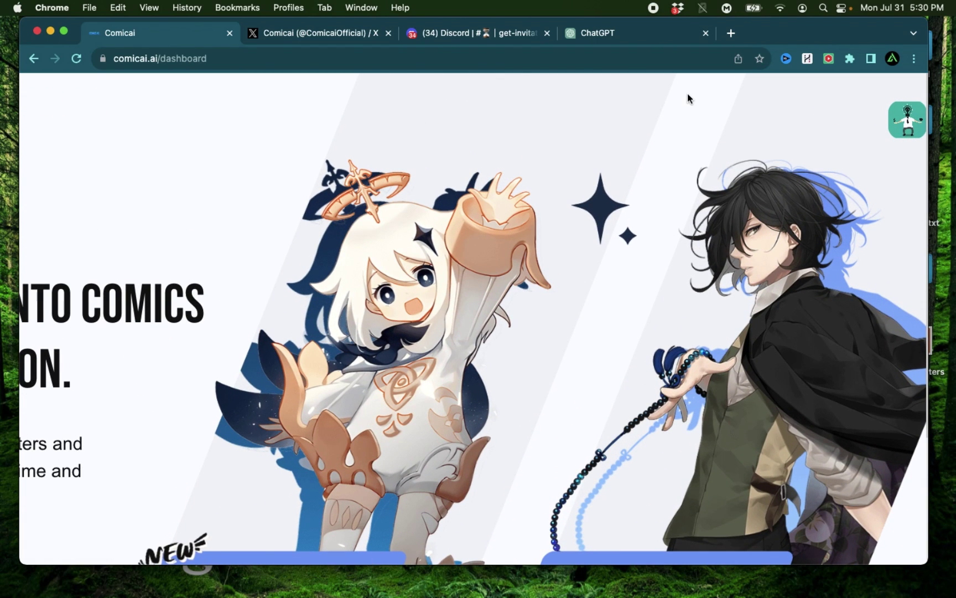
pyautogui.scroll(-5, 687, 94)
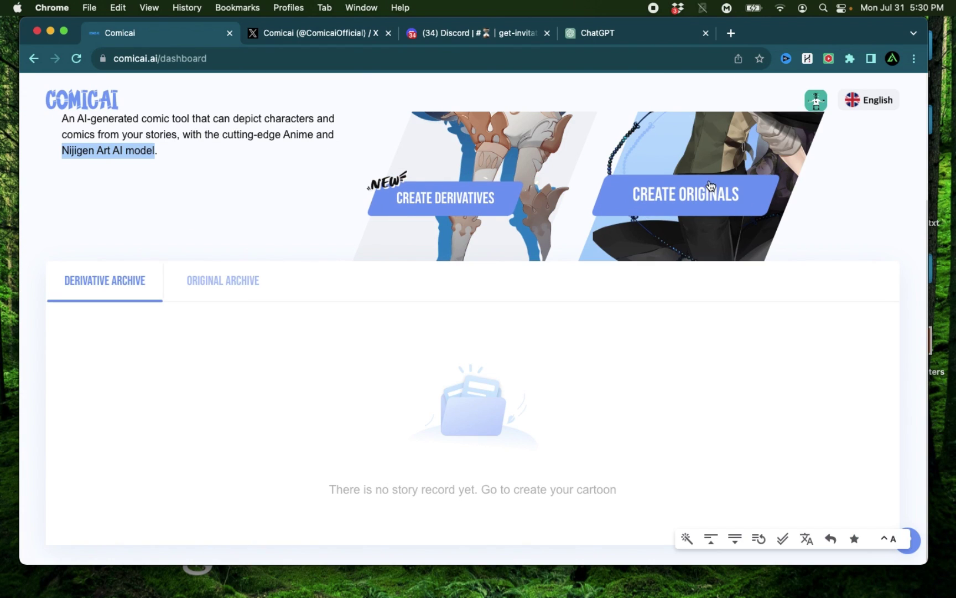
# - Start an original comic in Story Mode, leaving the Tell a Story form blank, and go to ChatGPT
pyautogui.click(673, 212)
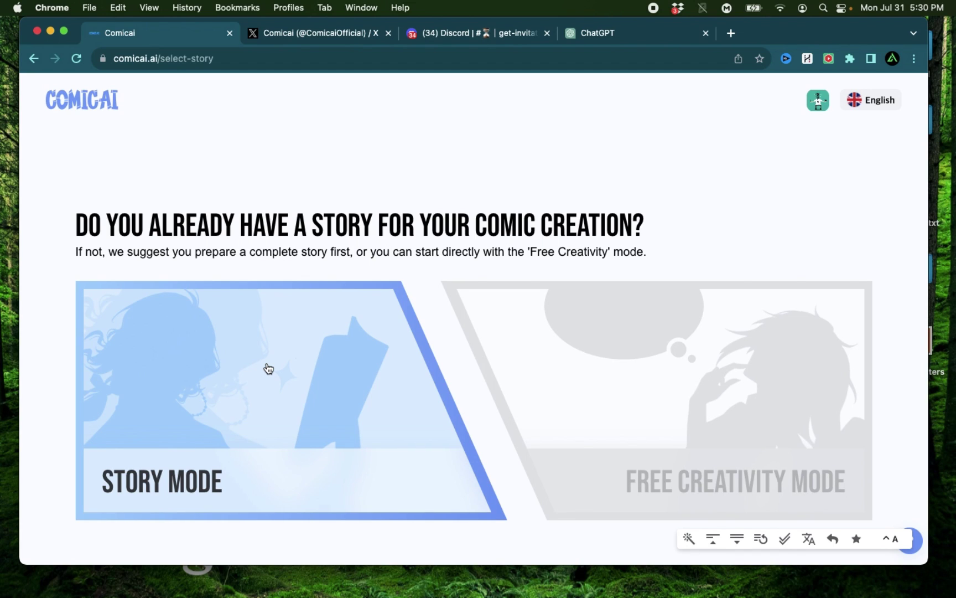
pyautogui.click(268, 368)
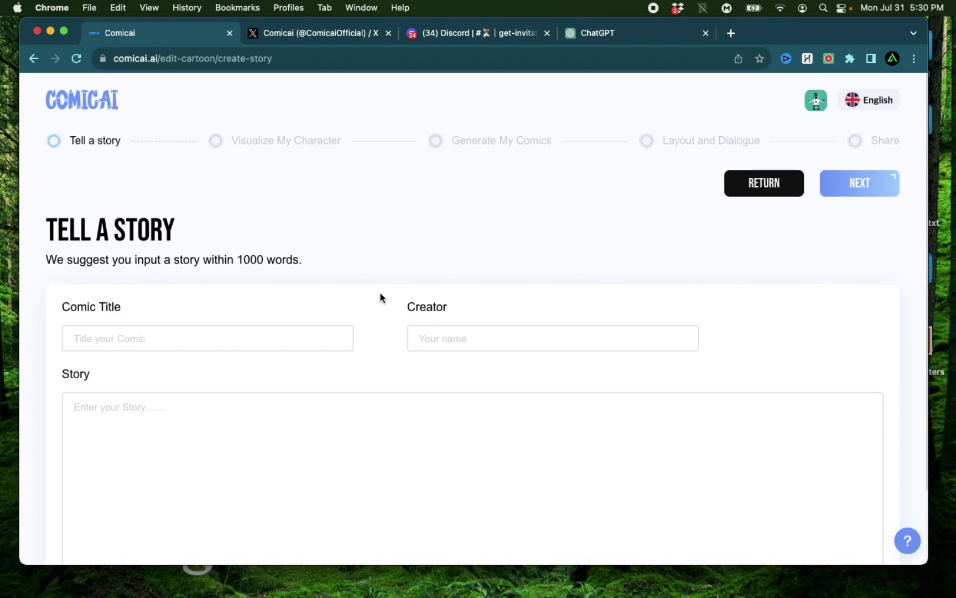
pyautogui.scroll(-3, 381, 296)
pyautogui.scroll(3, 382, 285)
pyautogui.click(625, 37)
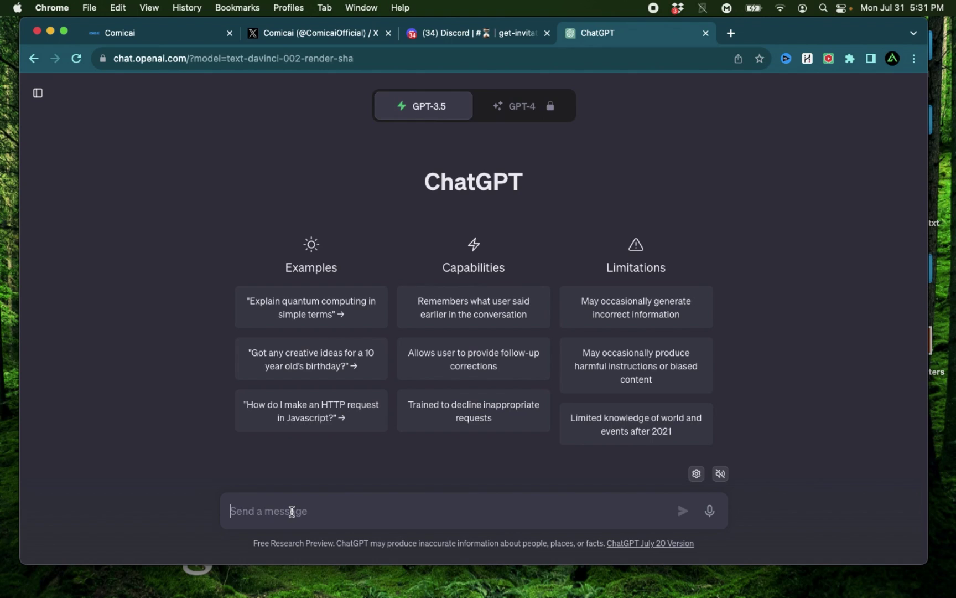
# - Ask ChatGPT for a comic strip about two tourists finding treasure, and select its title
pyautogui.write('Create a com')
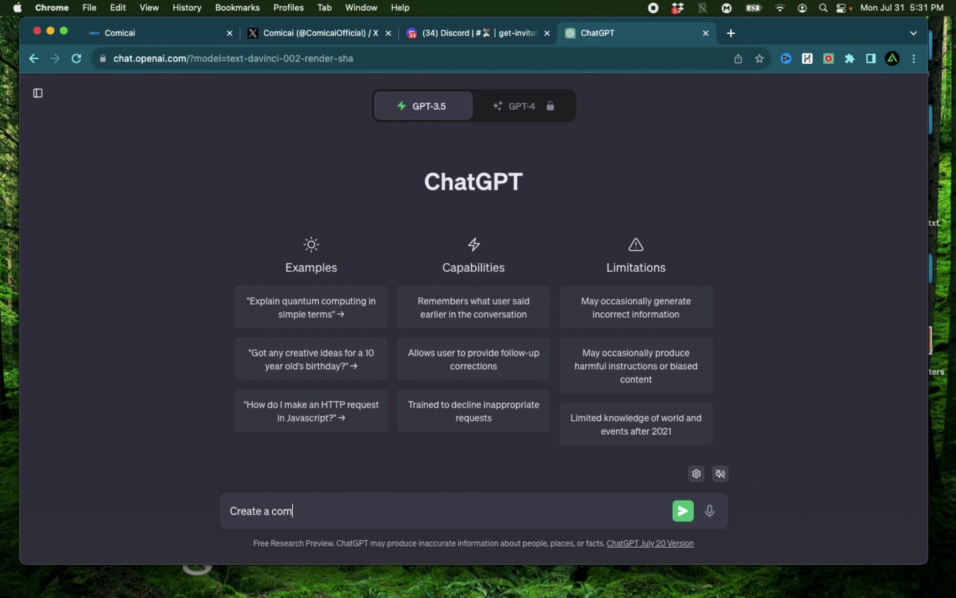
pyautogui.write('pic strip about two tourists ')
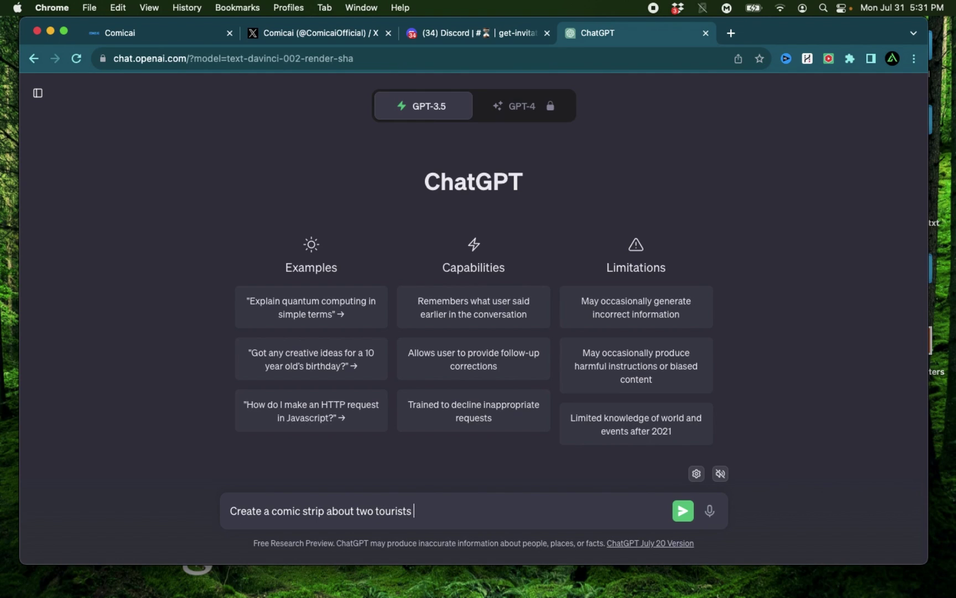
pyautogui.write('who discover a hidden treasure')
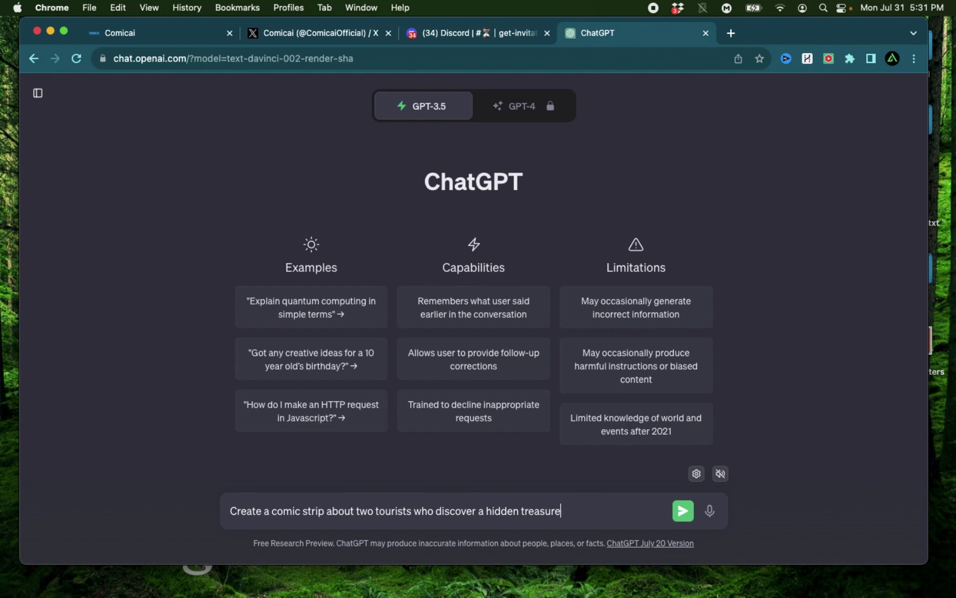
pyautogui.write(' in their trip to a greek is')
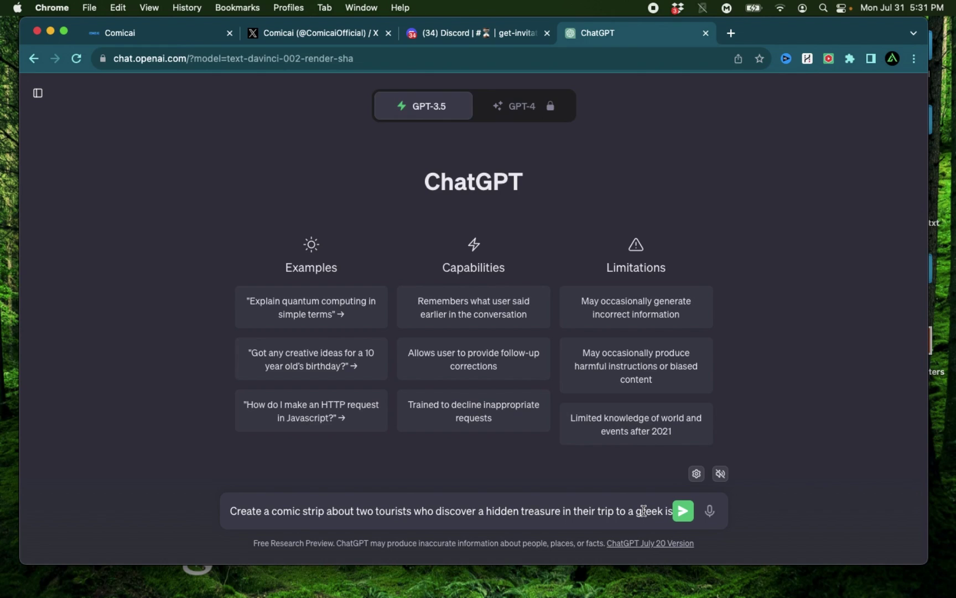
pyautogui.write('land')
pyautogui.press('Return')
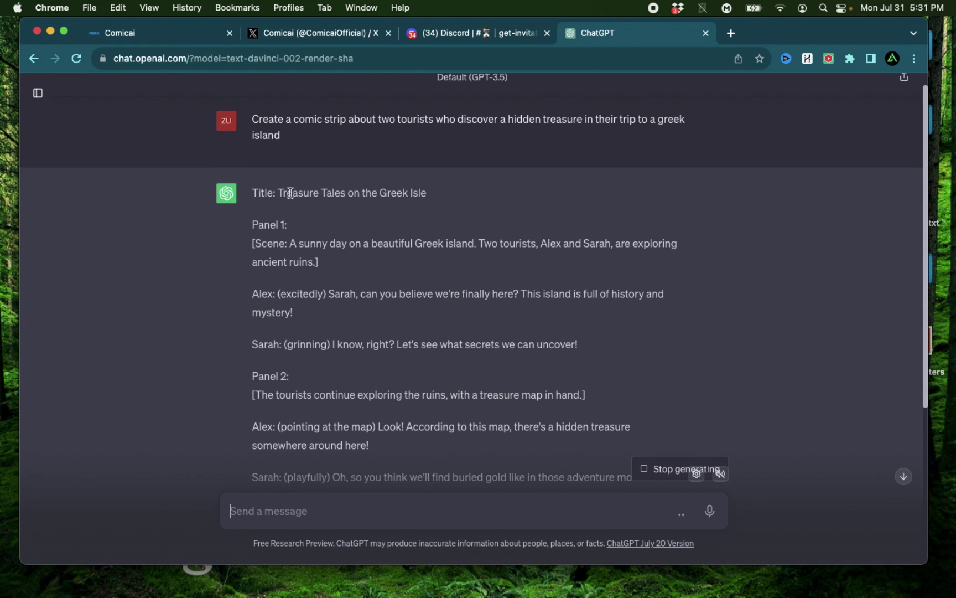
pyautogui.moveTo(280, 193); pyautogui.dragTo(433, 189)
pyautogui.press('super+c')
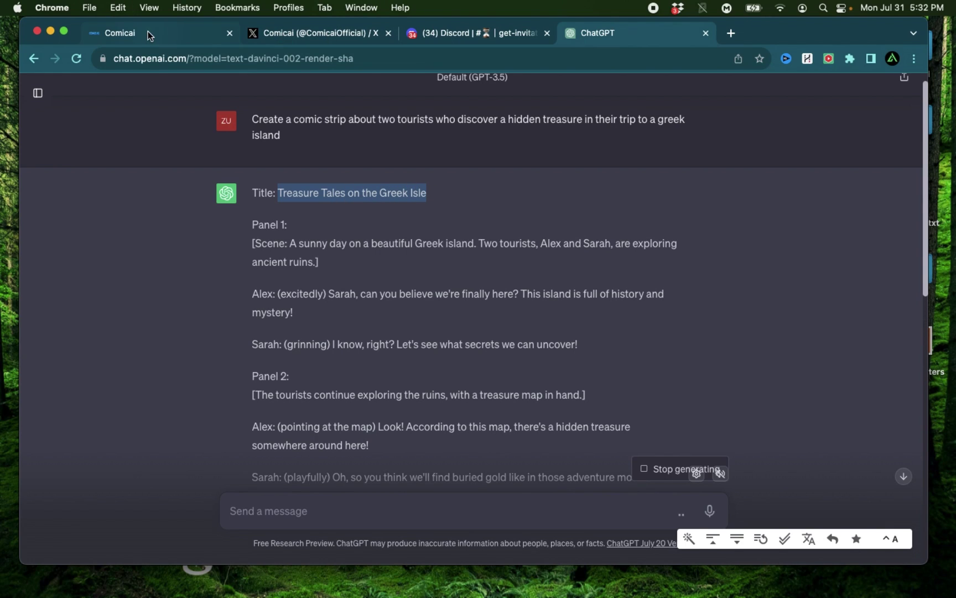
# - Enter 'Treasure Tales on the Greek Isle' as the Comic Title and fill in the creator's name
pyautogui.click(128, 34)
pyautogui.click(149, 346)
pyautogui.press('super+v')
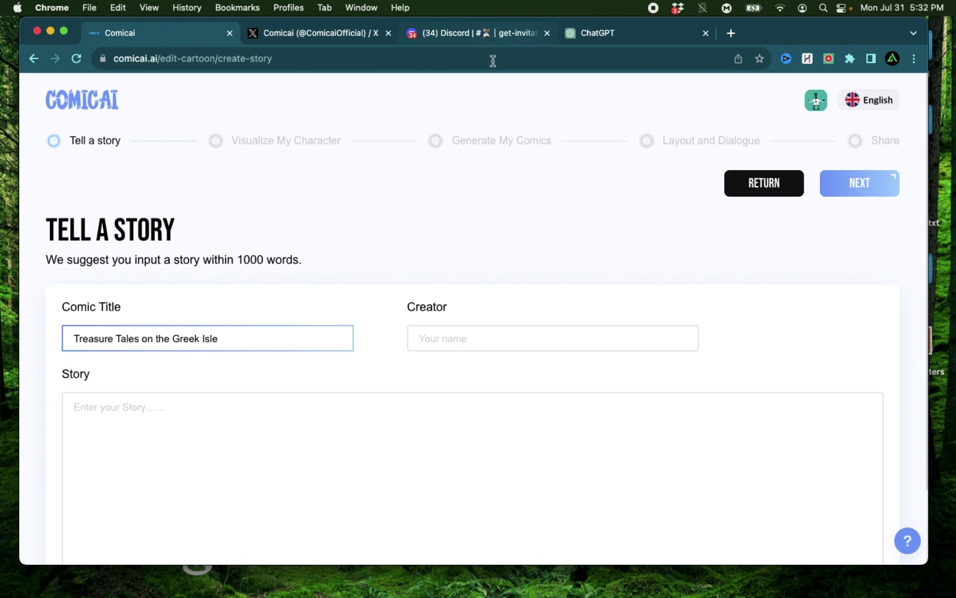
pyautogui.click(471, 343)
pyautogui.write('Zuki')
# - Read through ChatGPT's script, highlighting Panel 1's scene description and the character Alex
pyautogui.click(598, 32)
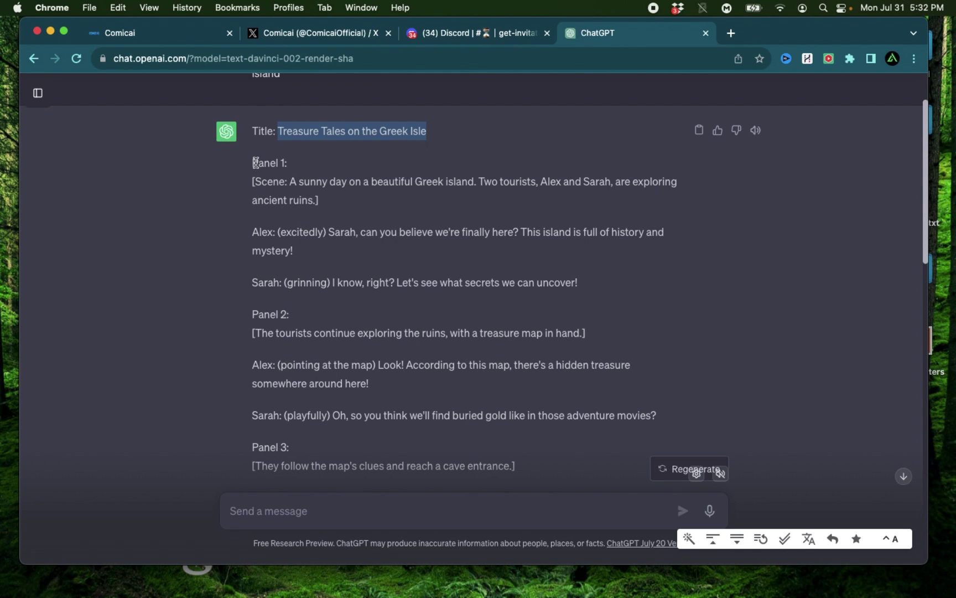
pyautogui.scroll(-6, 283, 329)
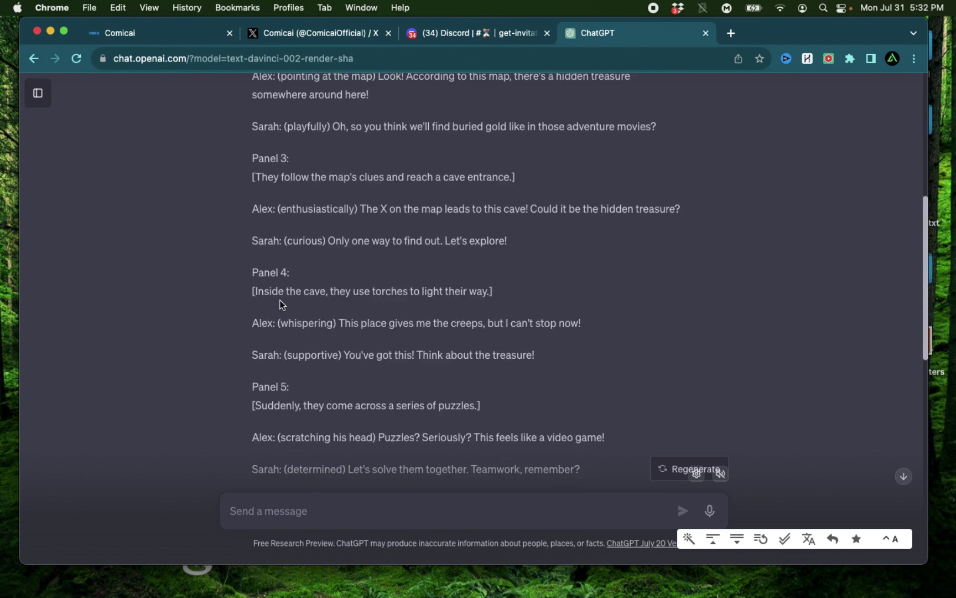
pyautogui.scroll(-9, 287, 303)
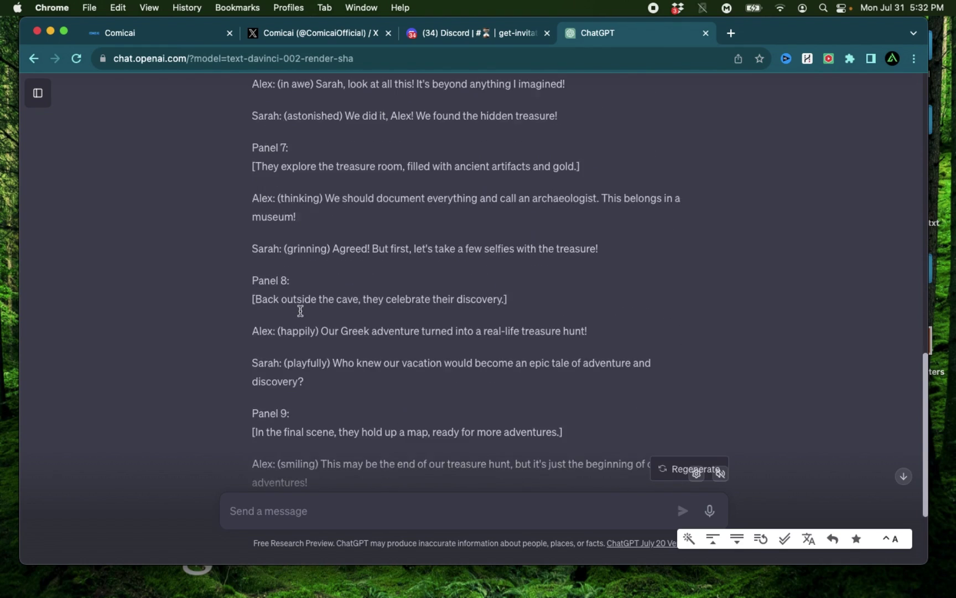
pyautogui.scroll(-3, 376, 220)
pyautogui.scroll(17, 377, 220)
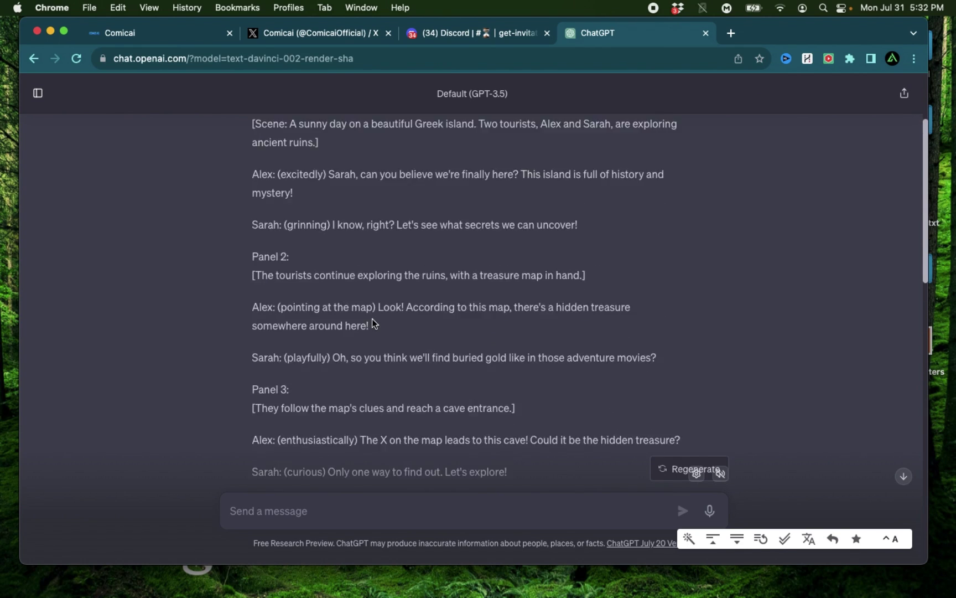
pyautogui.scroll(2, 372, 318)
pyautogui.moveTo(251, 237); pyautogui.dragTo(337, 267)
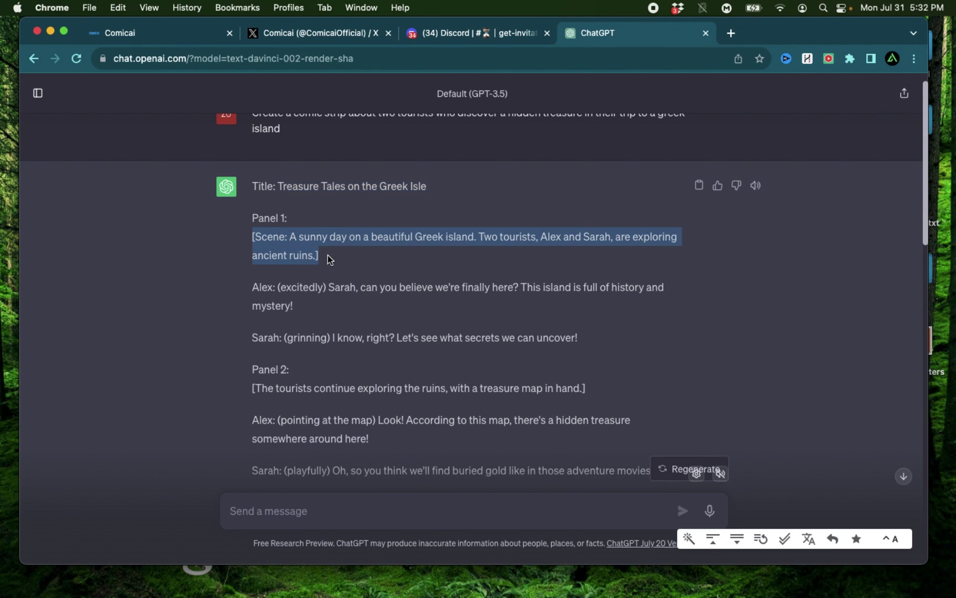
pyautogui.click(323, 274)
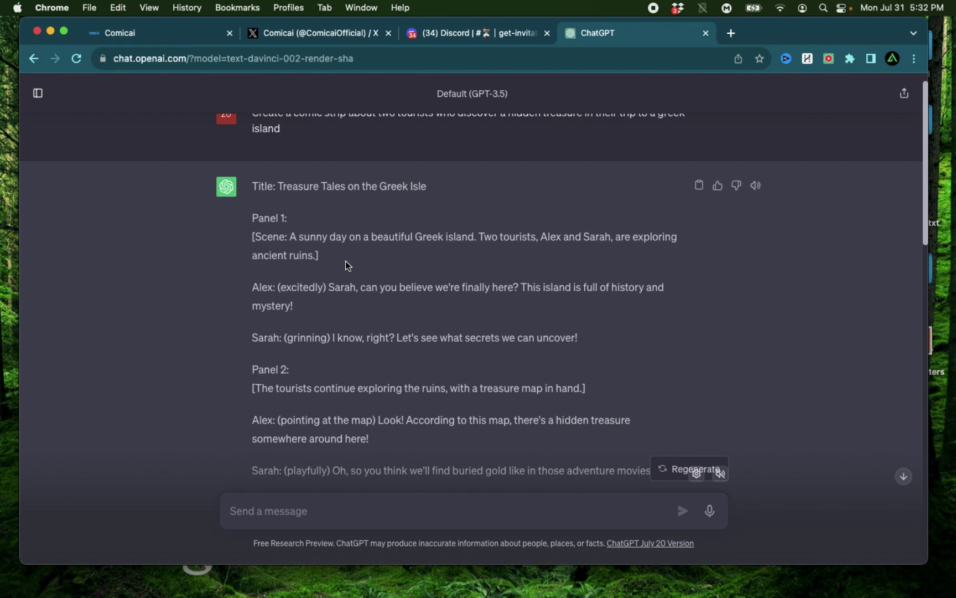
pyautogui.scroll(-2, 265, 293)
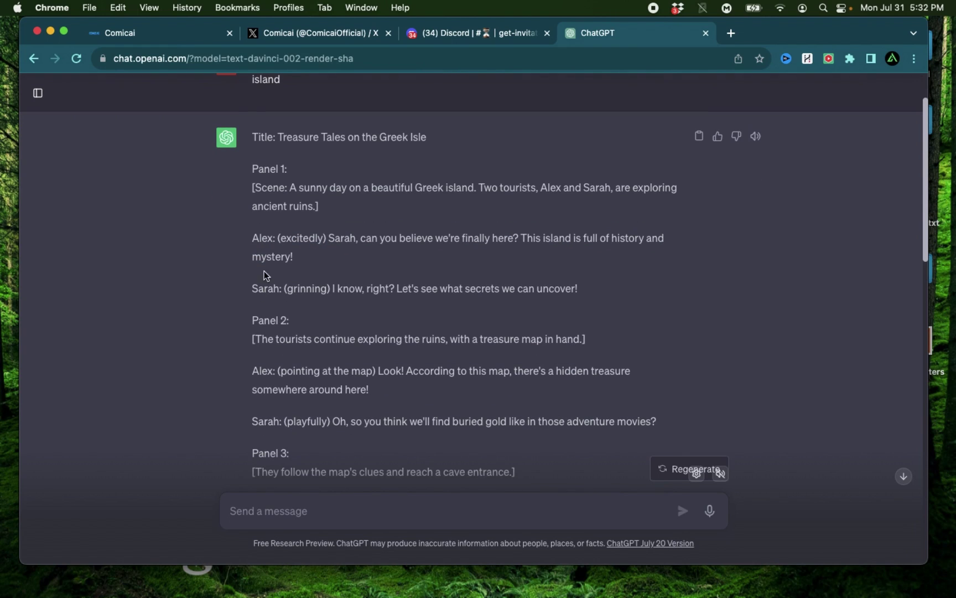
pyautogui.moveTo(254, 239); pyautogui.dragTo(273, 239)
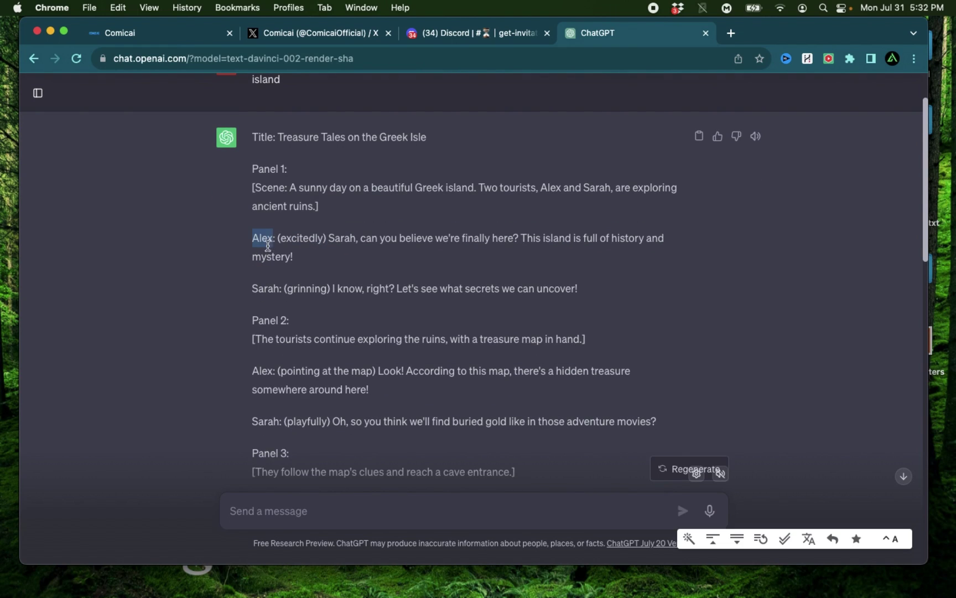
pyautogui.moveTo(254, 288); pyautogui.dragTo(281, 288)
pyautogui.scroll(2, 578, 324)
pyautogui.click(562, 289)
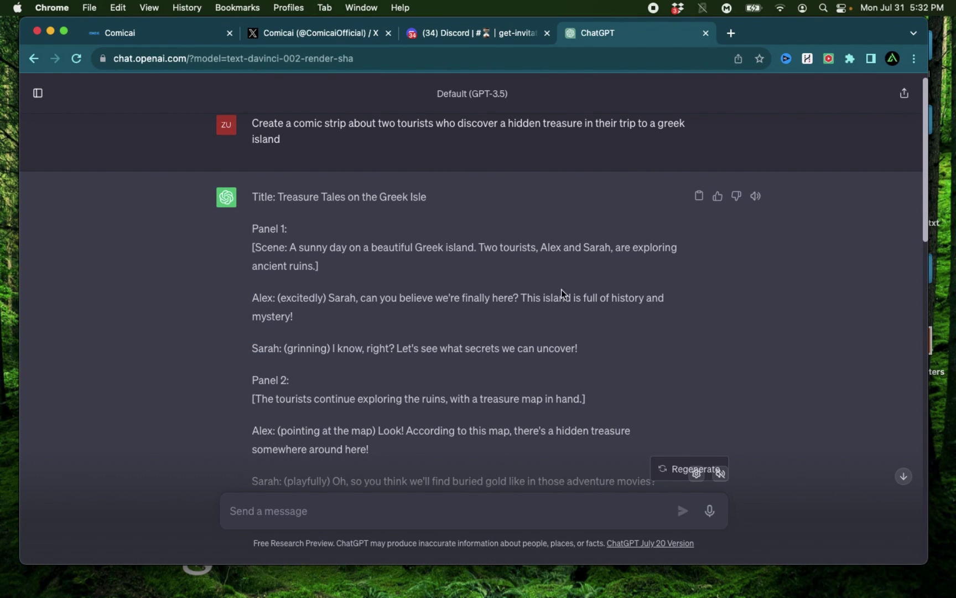
# - Copy ChatGPT's full comic script and paste it into Comicai's Story box
pyautogui.click(699, 196)
pyautogui.click(173, 34)
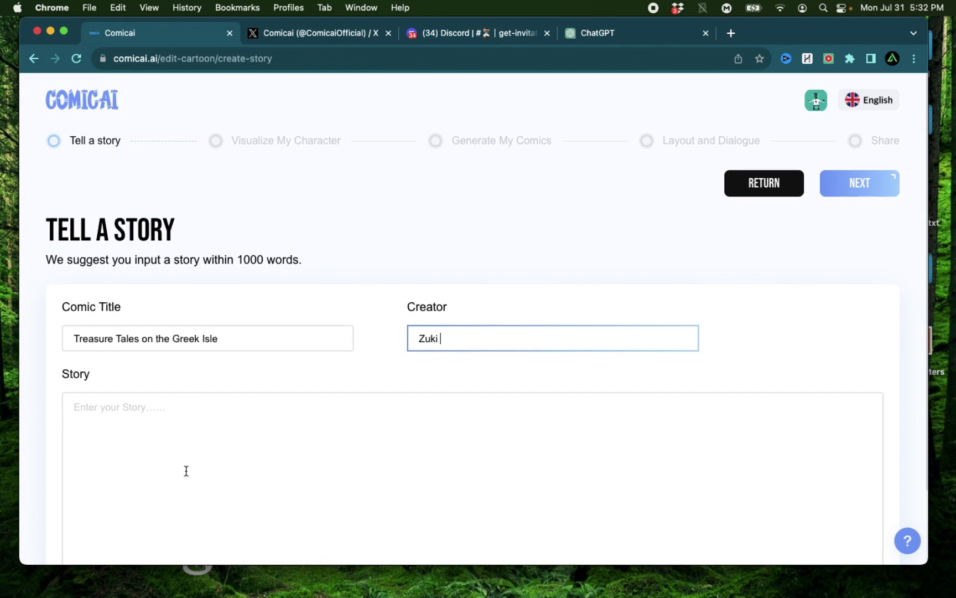
pyautogui.click(182, 494)
pyautogui.press('super+v')
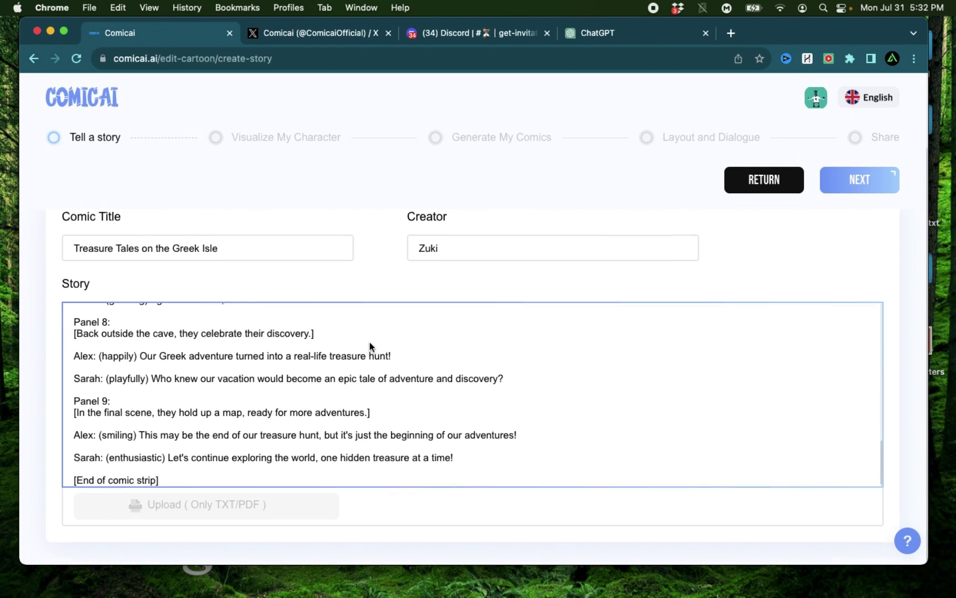
pyautogui.scroll(10, 374, 337)
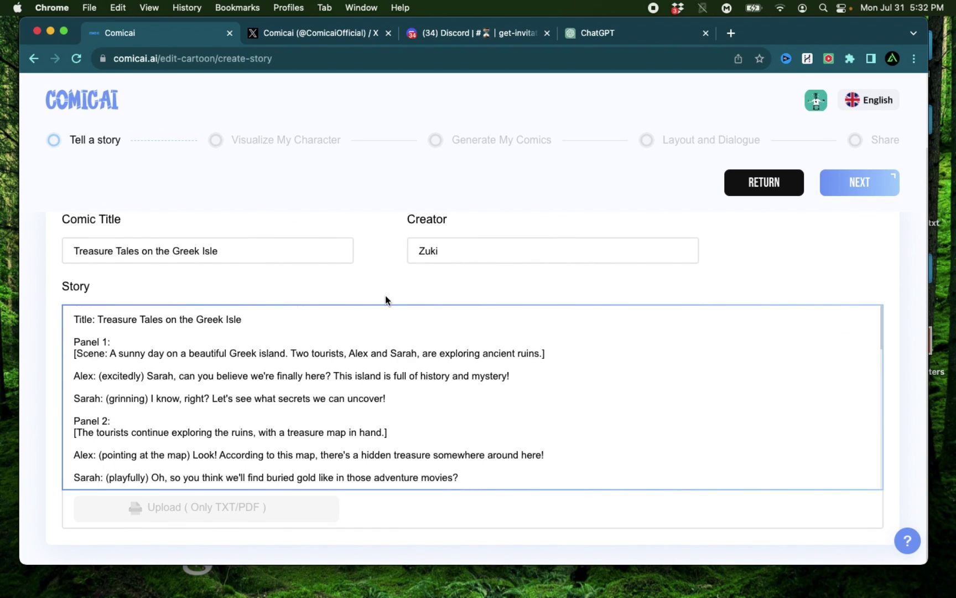
# - Advance to Visualize My Character and review Alex's extracted description
pyautogui.click(864, 183)
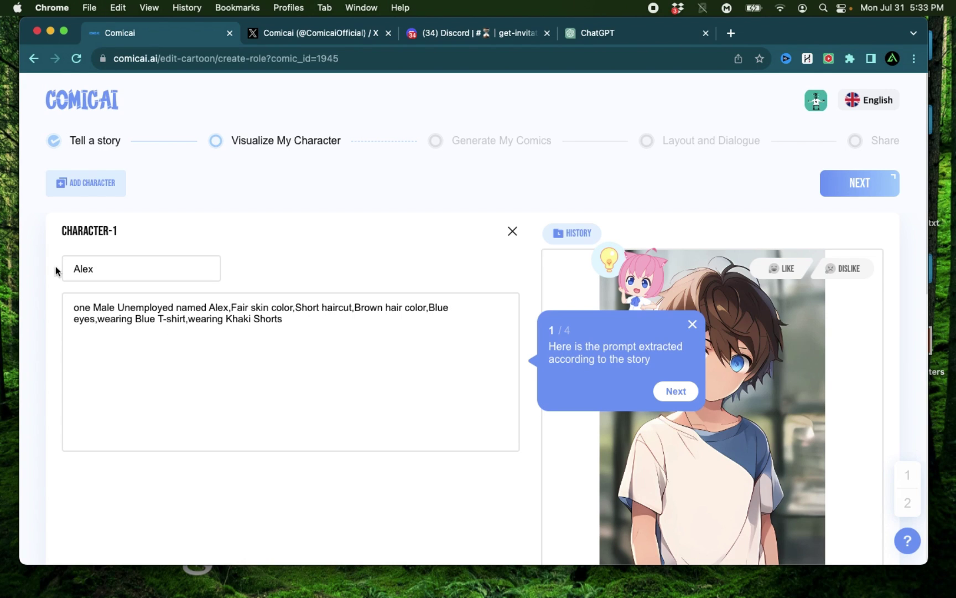
pyautogui.moveTo(72, 268); pyautogui.dragTo(105, 268)
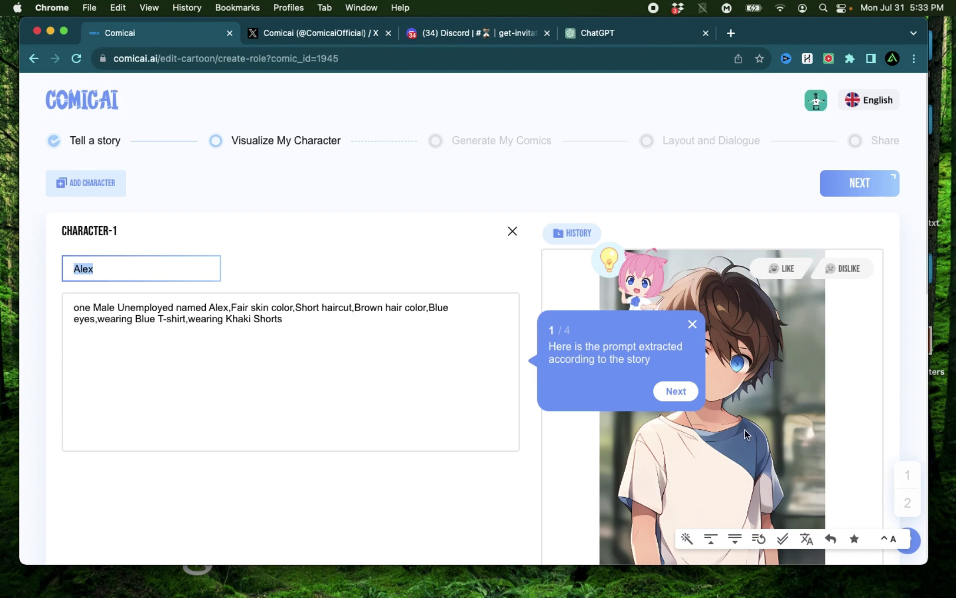
pyautogui.scroll(-2, 490, 481)
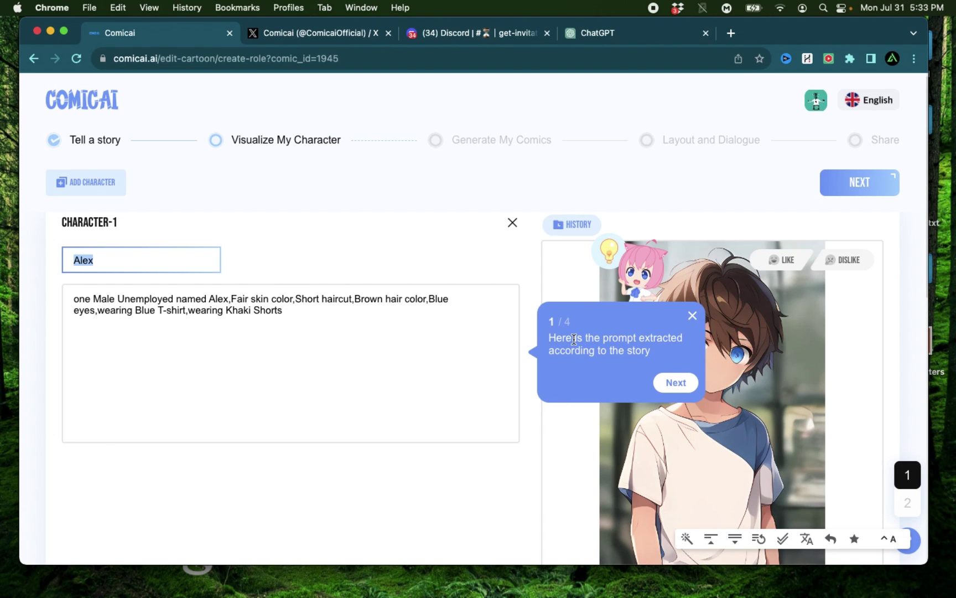
pyautogui.scroll(3, 574, 339)
pyautogui.scroll(2, 574, 339)
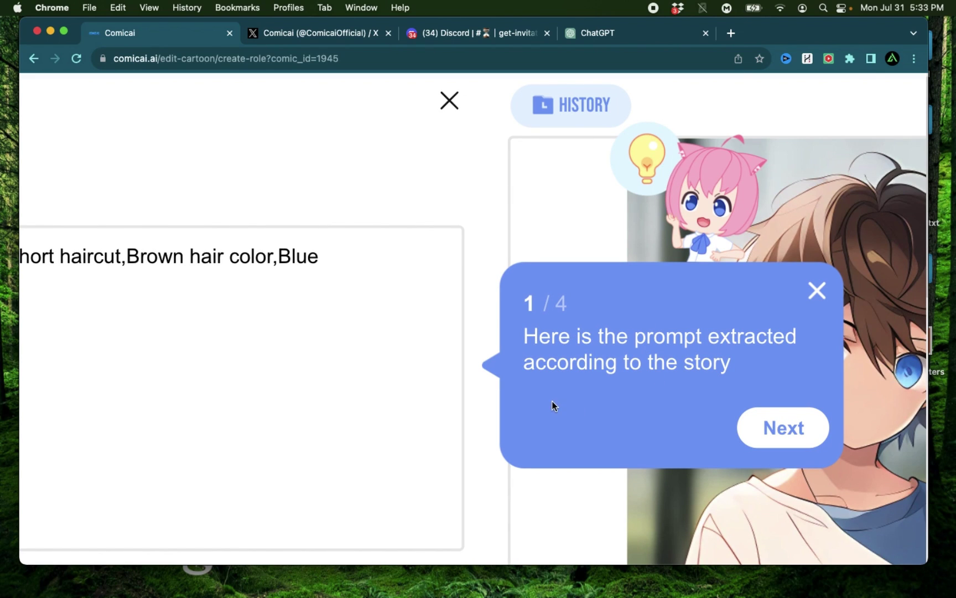
pyautogui.scroll(-5, 503, 399)
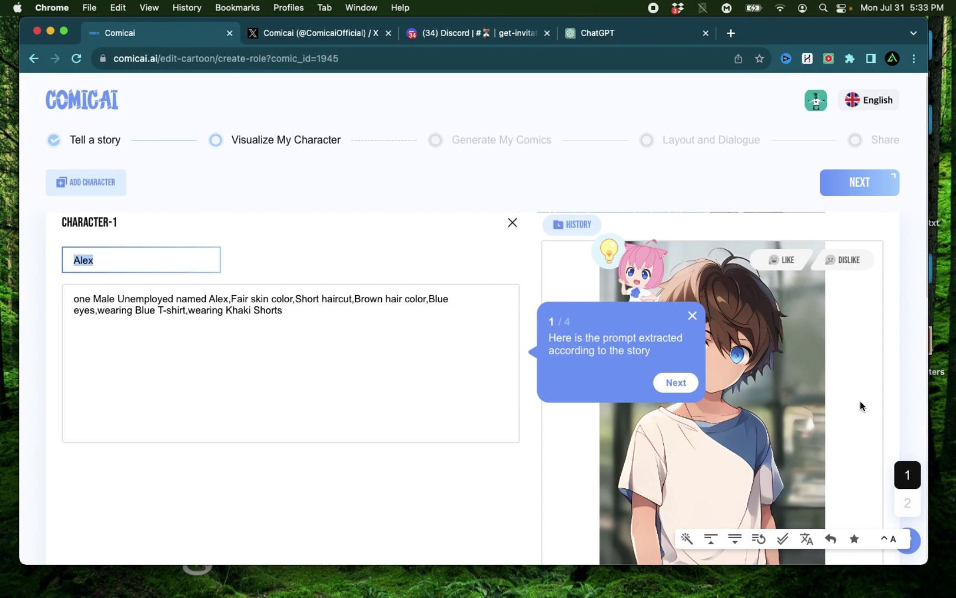
pyautogui.scroll(-3, 860, 400)
pyautogui.scroll(4, 714, 314)
# - Dismiss the prompt-explanation guide popup and review Alex's generated anime portrait
pyautogui.click(691, 299)
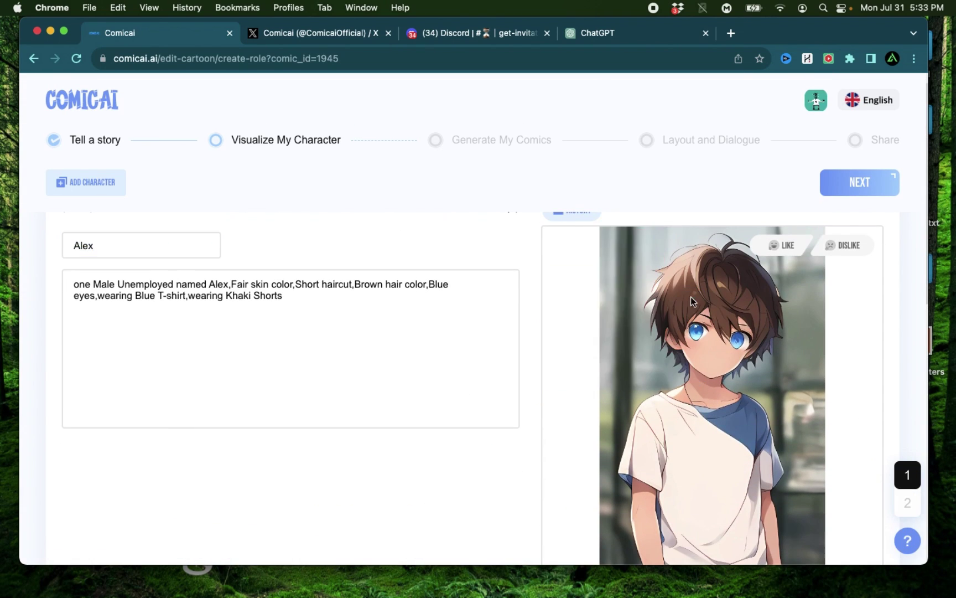
pyautogui.scroll(-1, 807, 374)
pyautogui.scroll(-3, 566, 453)
pyautogui.scroll(3, 566, 452)
pyautogui.scroll(2, 565, 453)
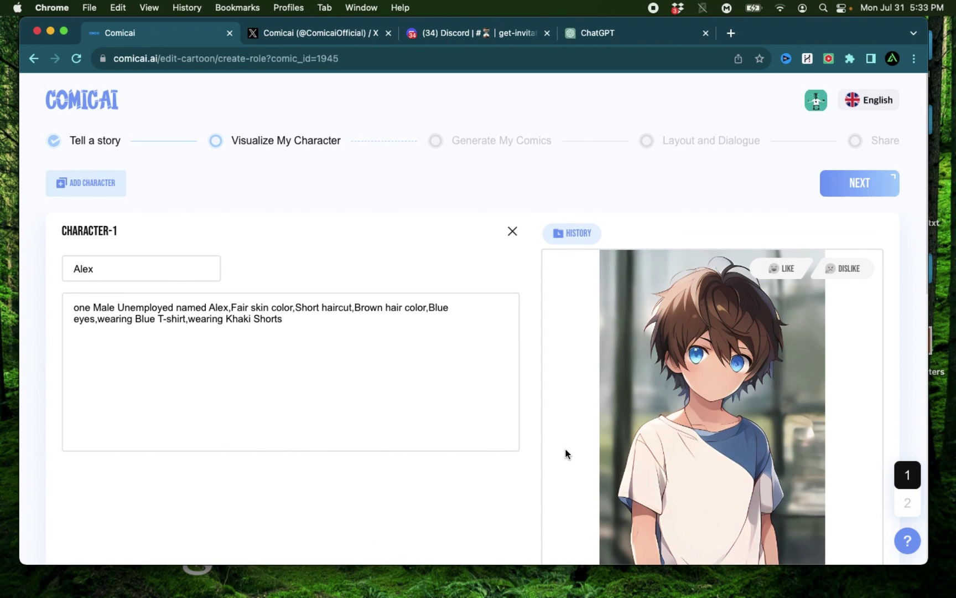
pyautogui.scroll(-3, 401, 518)
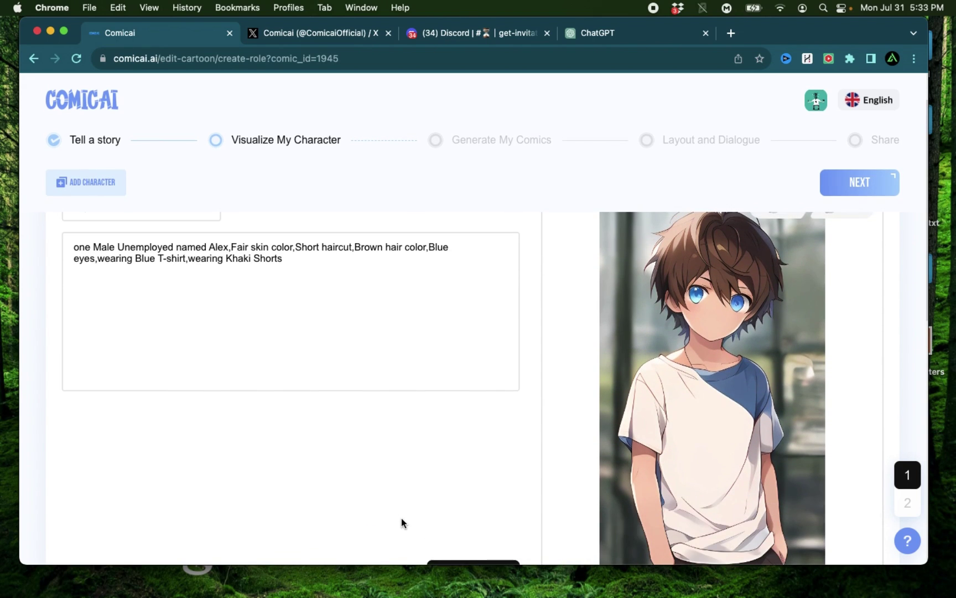
pyautogui.scroll(2, 407, 507)
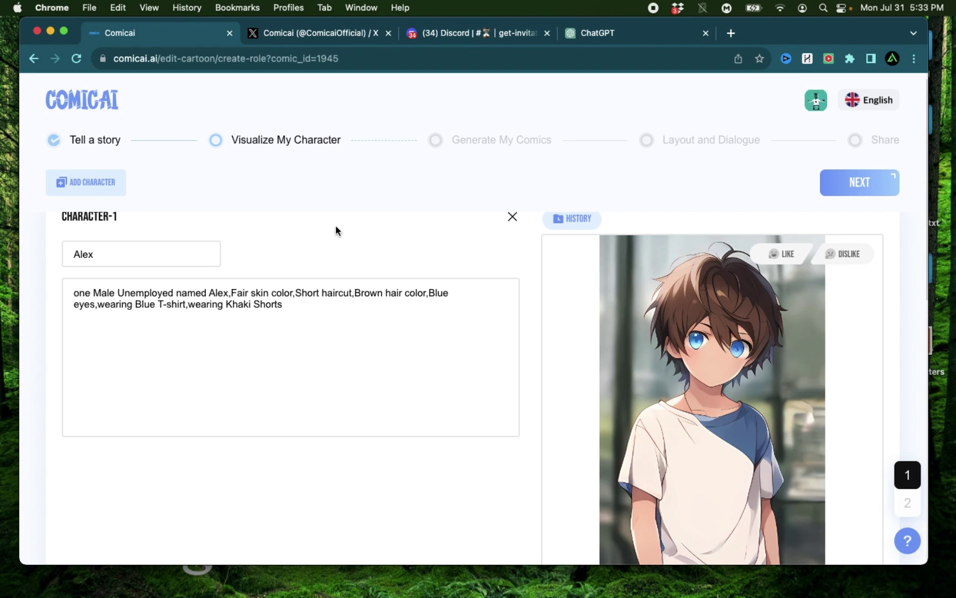
pyautogui.scroll(1, 336, 224)
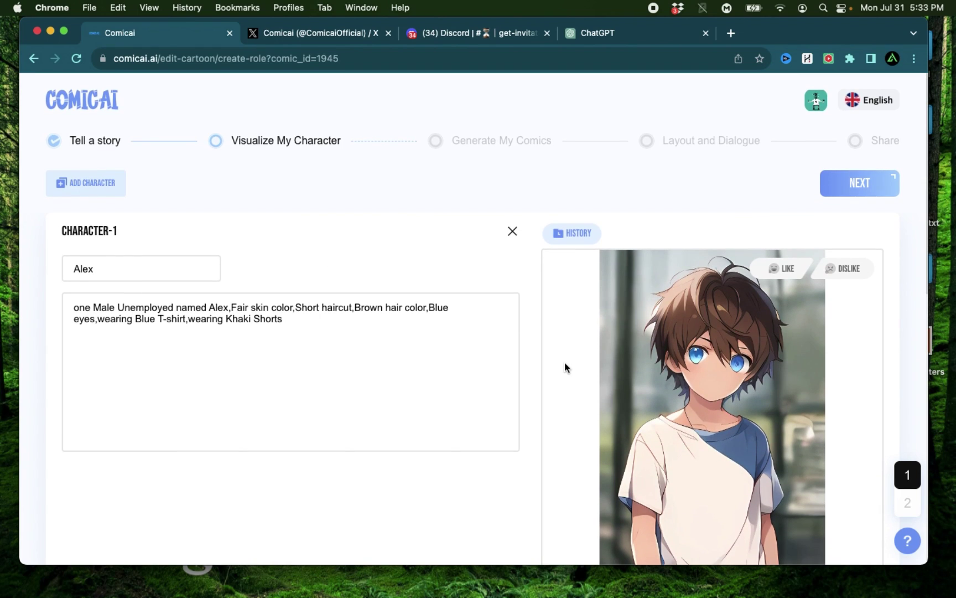
pyautogui.click(432, 450)
pyautogui.click(294, 372)
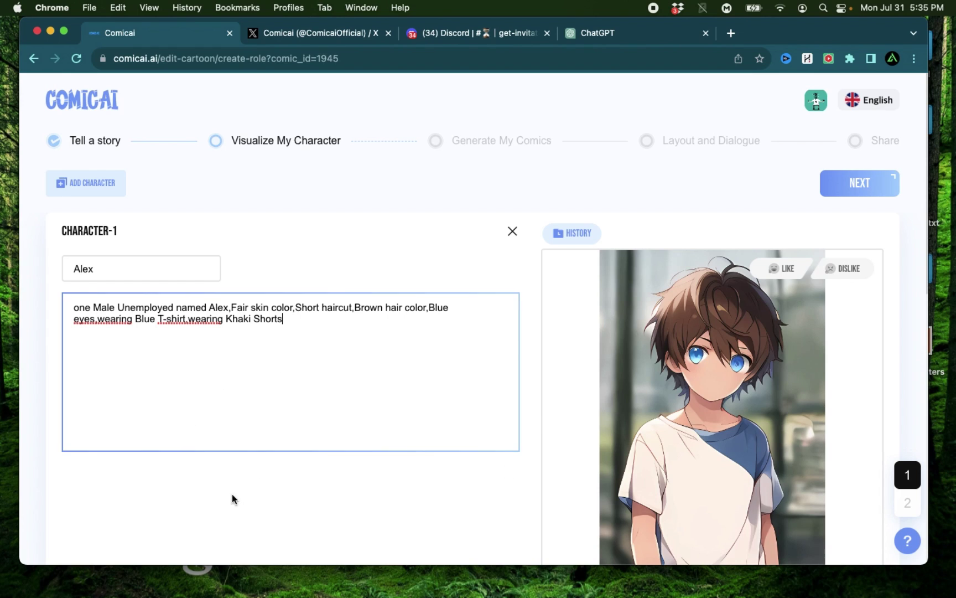
pyautogui.doubleClick(238, 308)
pyautogui.write('dark')
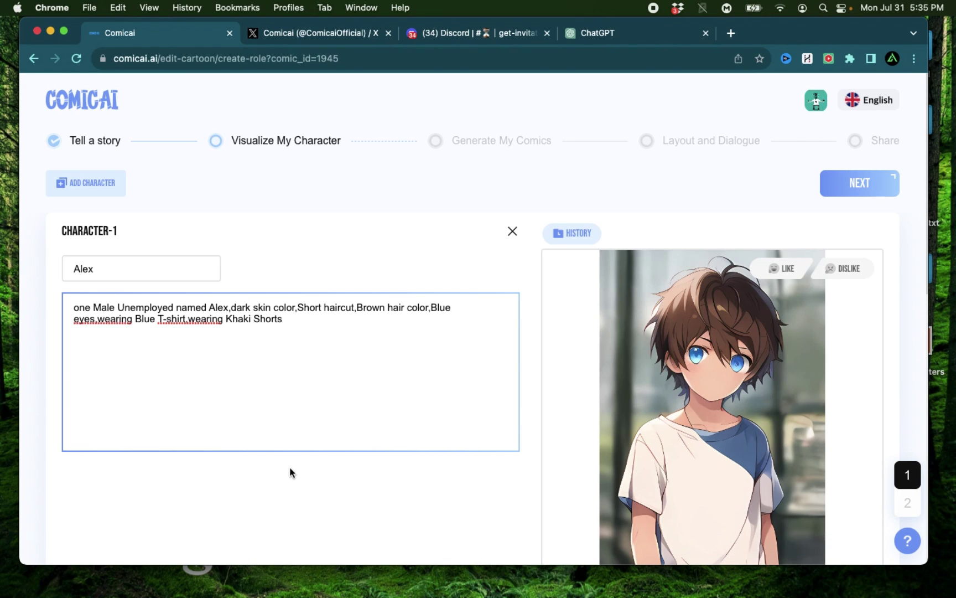
pyautogui.scroll(-3, 474, 487)
pyautogui.click(472, 510)
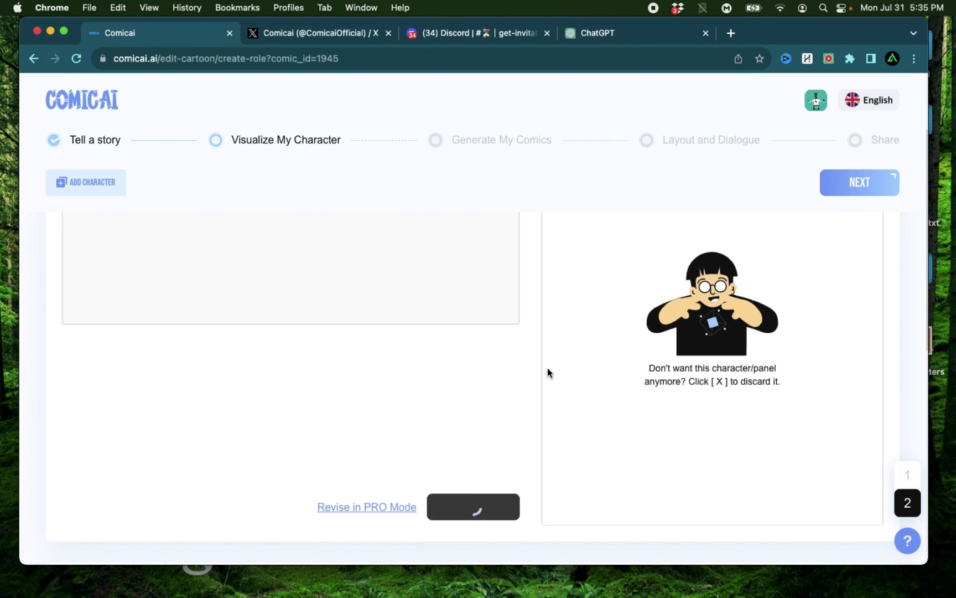
pyautogui.scroll(3, 548, 372)
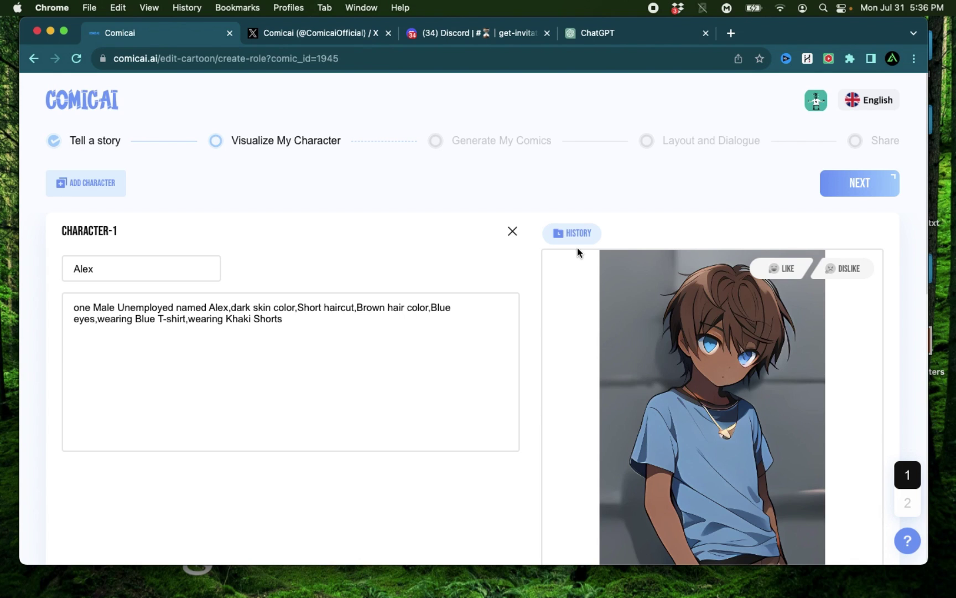
# - Browse Alex's earlier portrait versions in History, then show Character-2 Sarah
pyautogui.scroll(5, 613, 191)
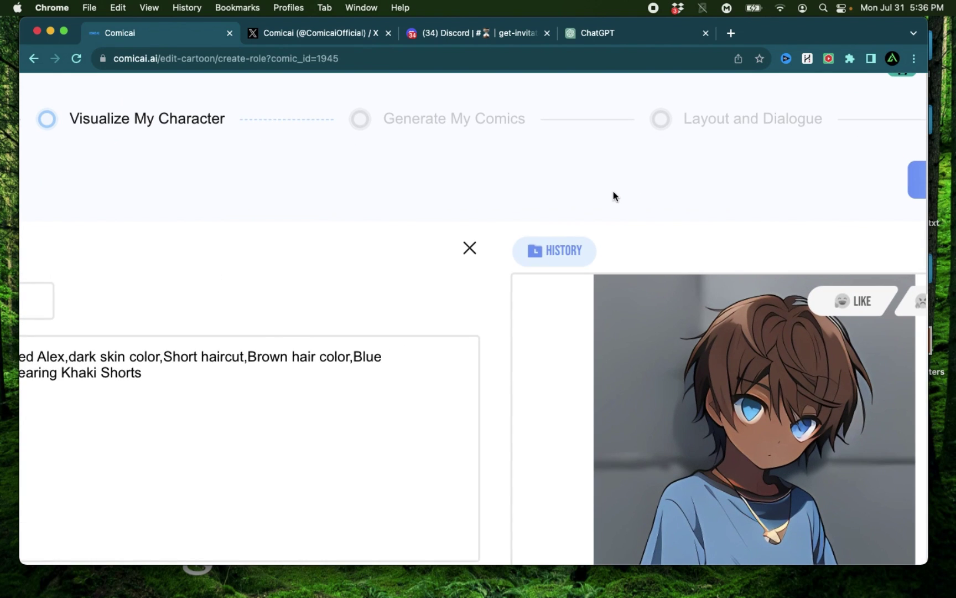
pyautogui.click(561, 253)
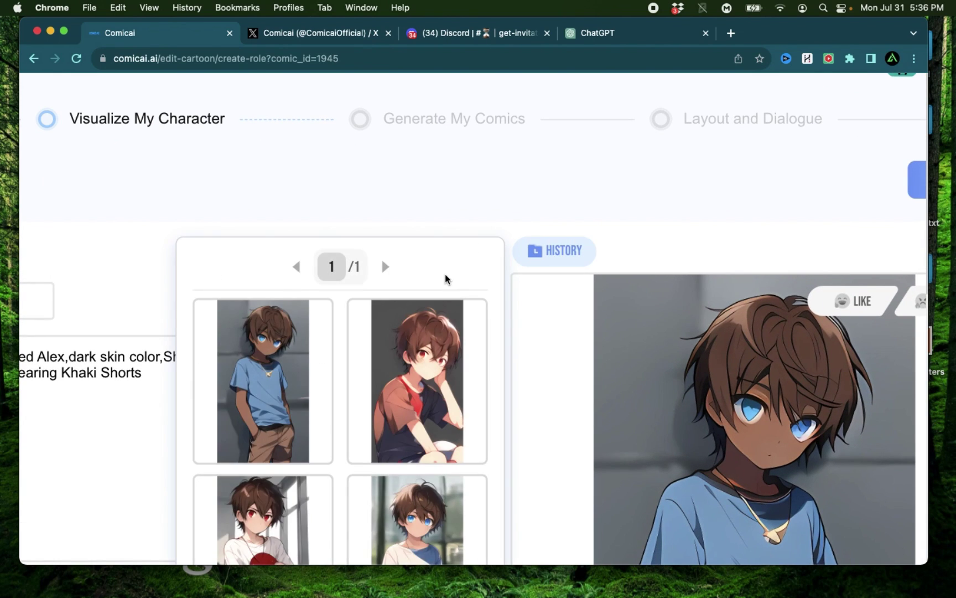
pyautogui.scroll(-3, 445, 273)
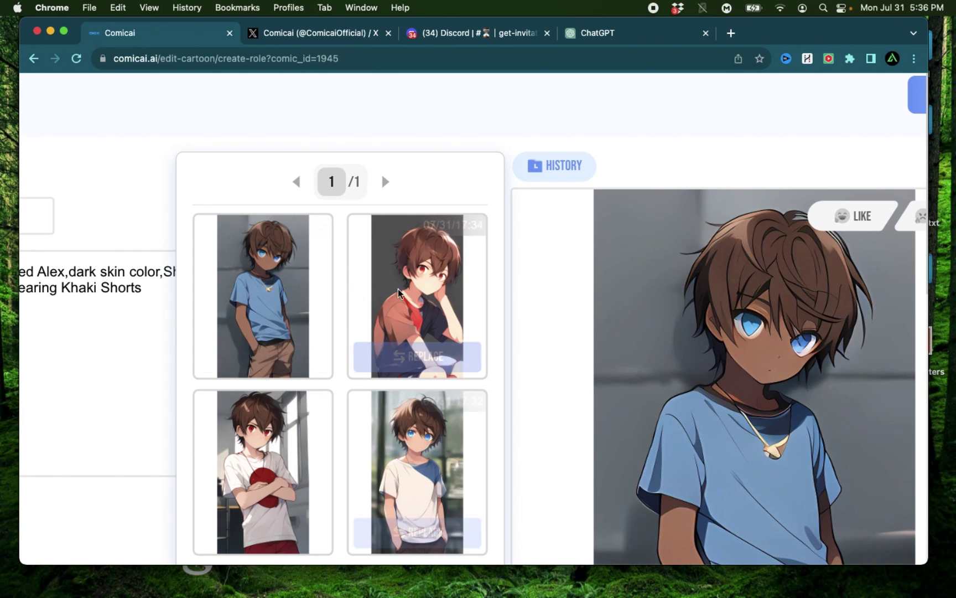
pyautogui.moveTo(397, 443)
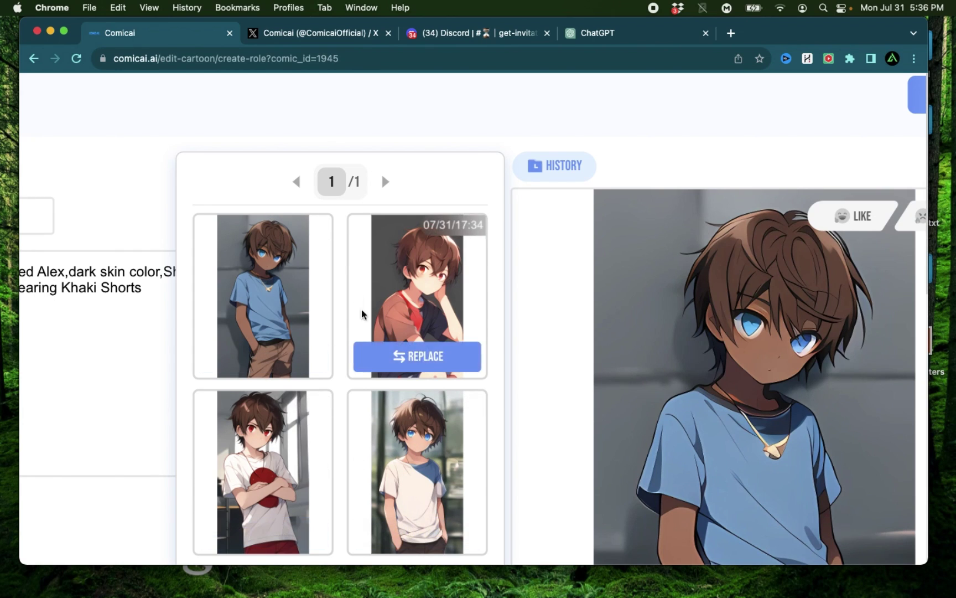
pyautogui.moveTo(287, 297)
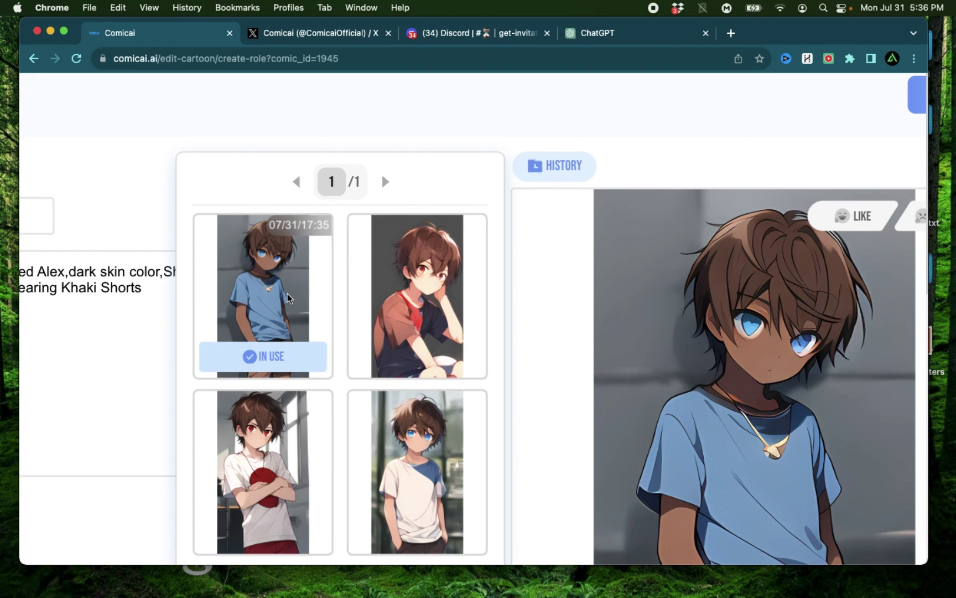
pyautogui.click(173, 533)
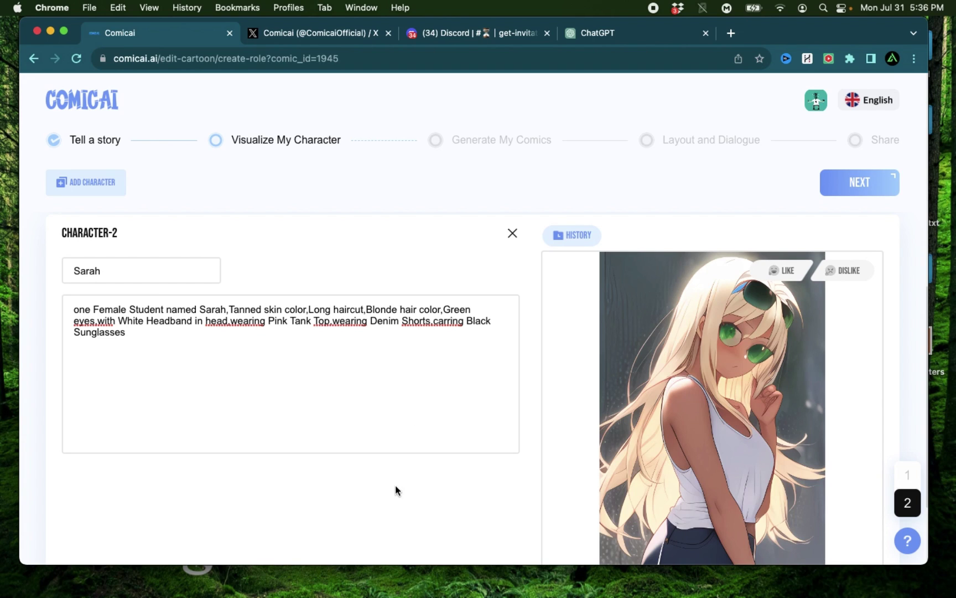
# - Add a blank Character-3 slot alongside Alex and Sarah
pyautogui.scroll(-2, 391, 514)
pyautogui.scroll(3, 719, 368)
pyautogui.scroll(-5, 719, 368)
pyautogui.scroll(-1, 512, 359)
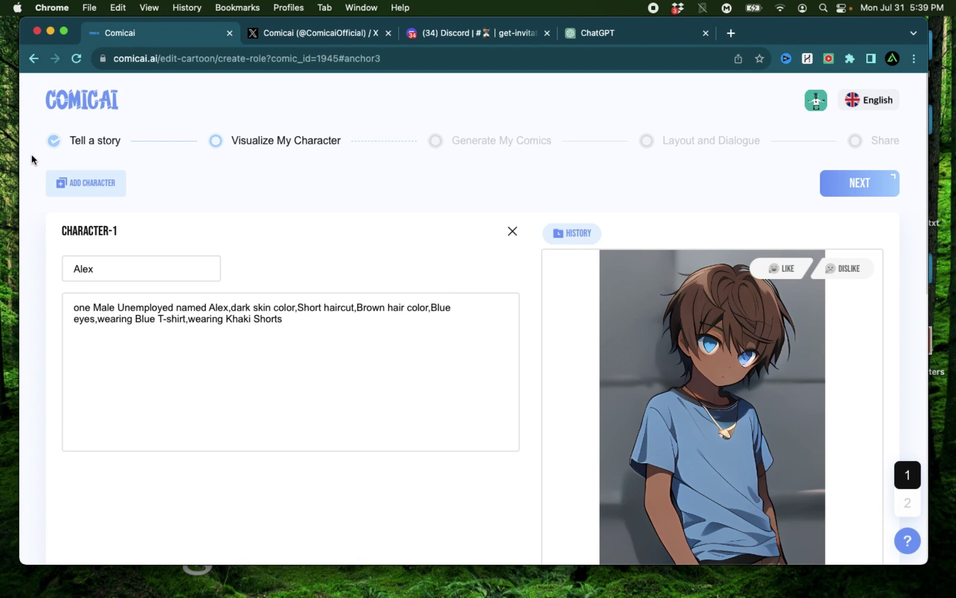
pyautogui.scroll(3, 35, 148)
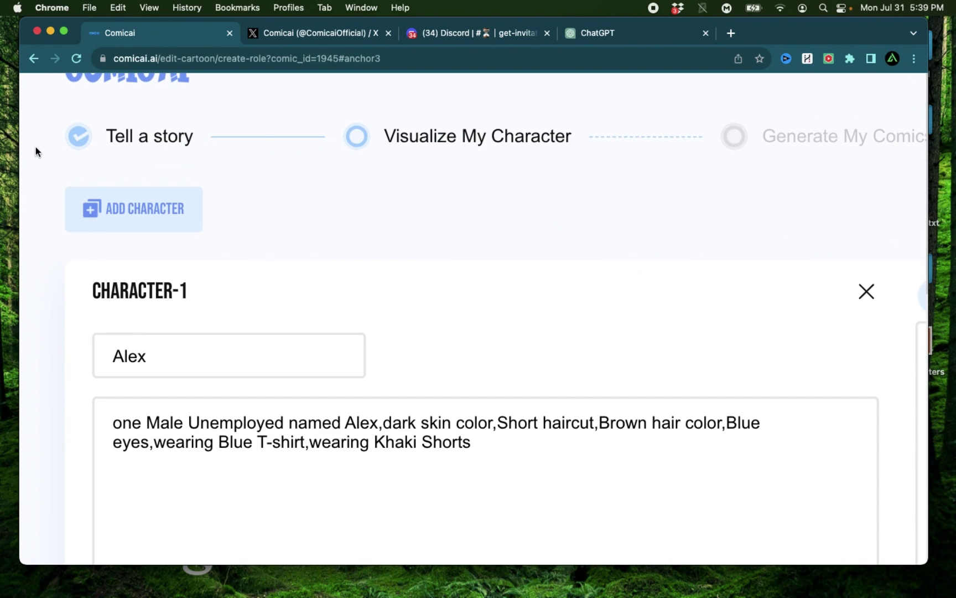
pyautogui.click(132, 208)
pyautogui.scroll(-3, 376, 239)
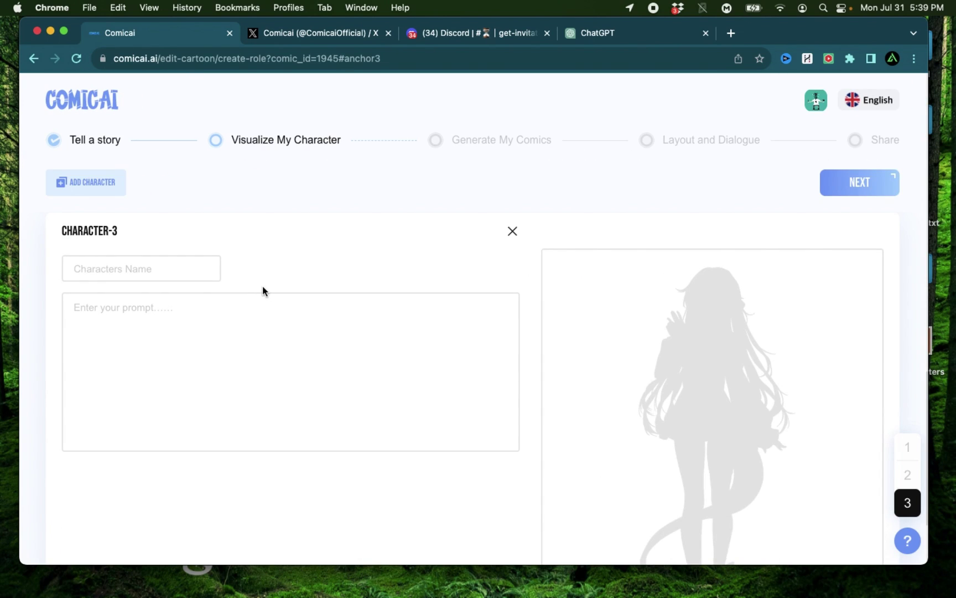
# - Name the third character Dimitris and paste his description, adding 'with gray hair'
pyautogui.click(185, 271)
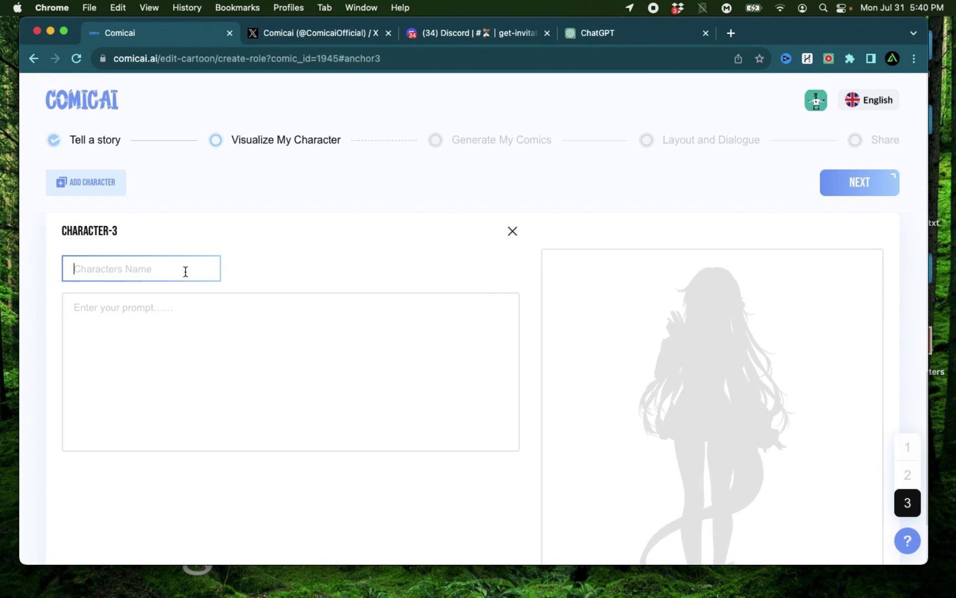
pyautogui.write('Dimitris')
pyautogui.click(195, 330)
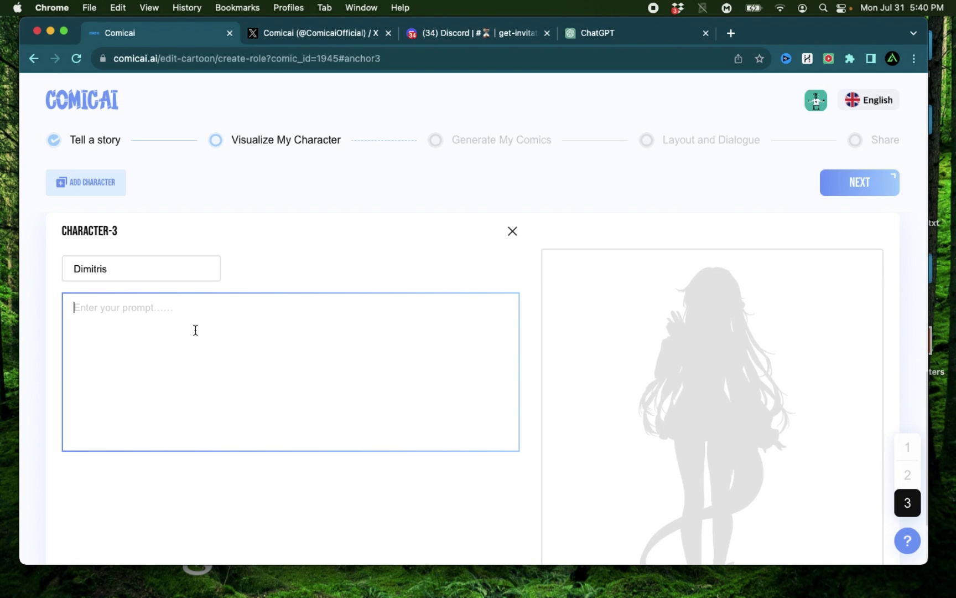
pyautogui.write('An older greek gentleman who is a native from greece')
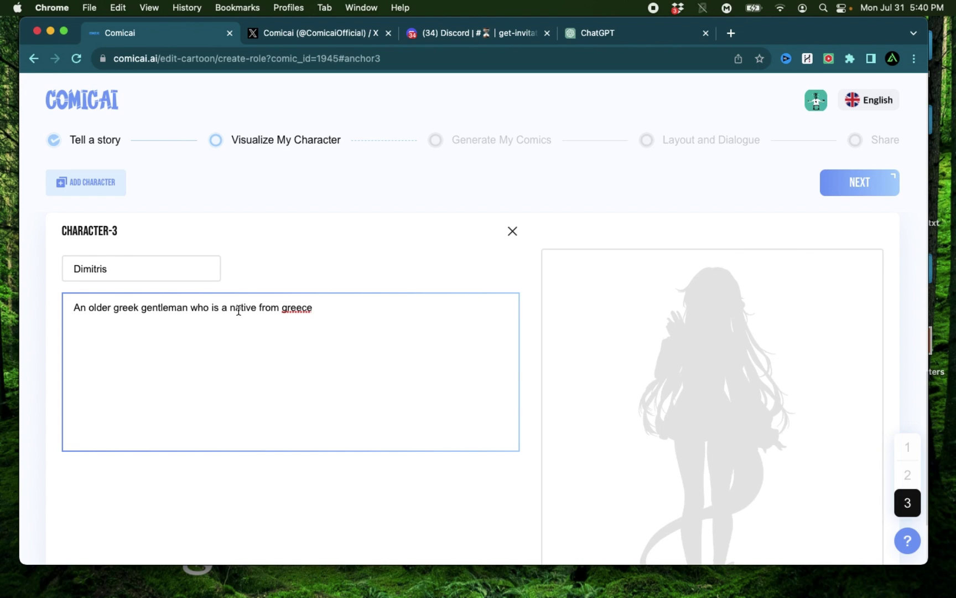
pyautogui.scroll(-3, 412, 486)
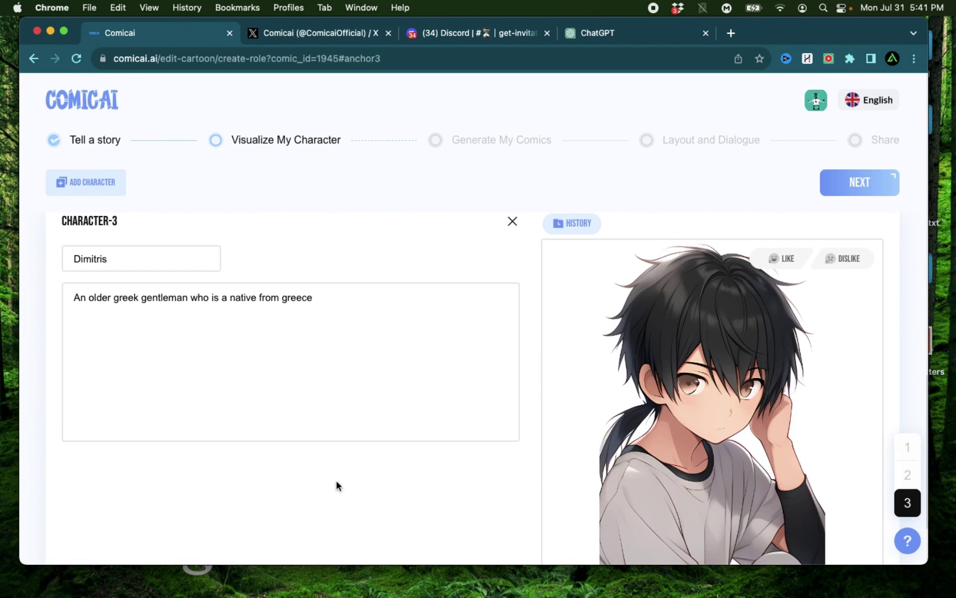
pyautogui.click(366, 297)
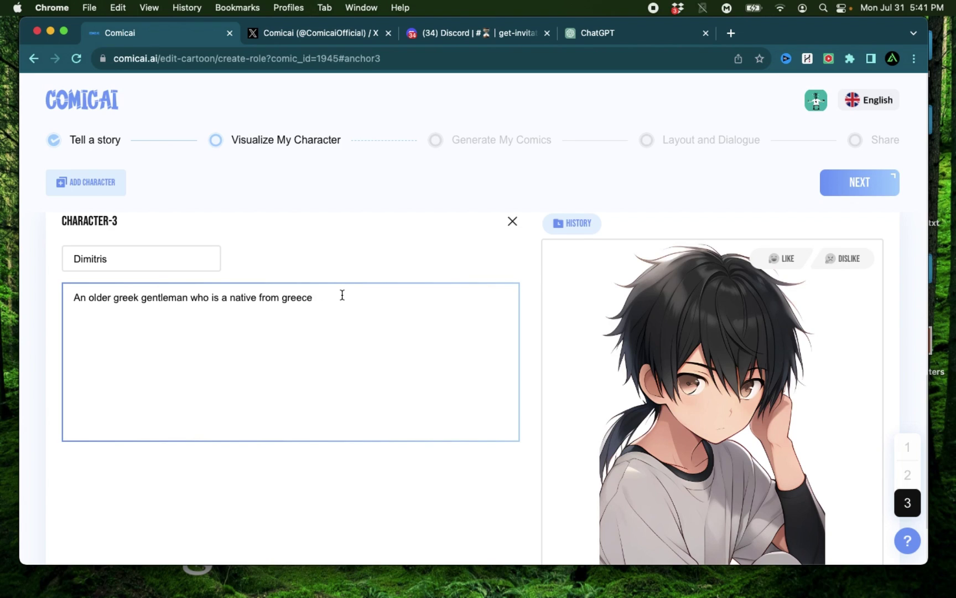
pyautogui.write('with gray hair')
# - Regenerate Dimitris's portrait from the updated gray-hair description
pyautogui.scroll(-3, 465, 506)
pyautogui.click(465, 508)
pyautogui.scroll(2, 544, 462)
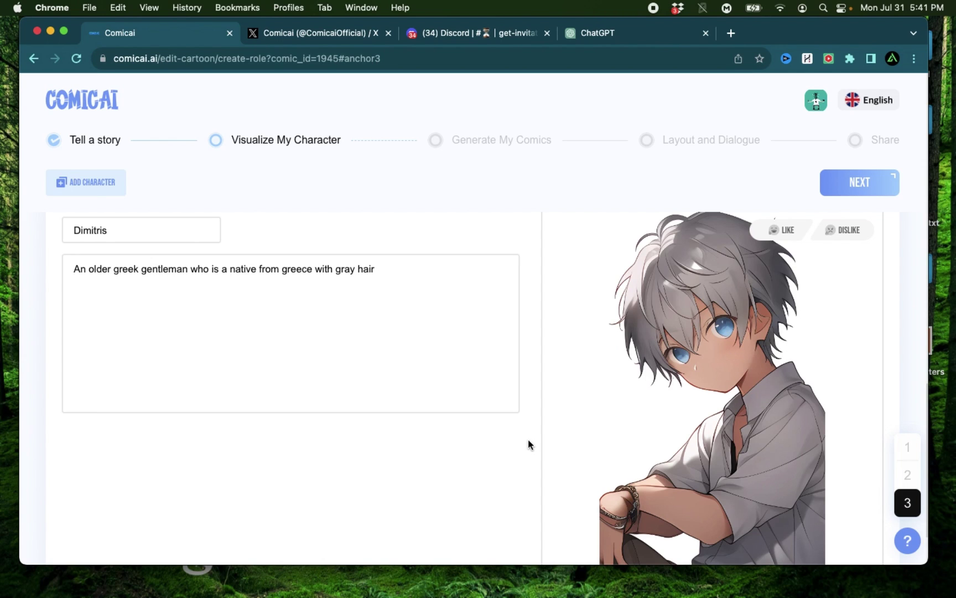
pyautogui.scroll(-3, 528, 444)
pyautogui.scroll(4, 528, 444)
# - Move to panel generation and review the 17 panel prompts, from PANEL-1 down to PANEL-17 and back
pyautogui.click(861, 185)
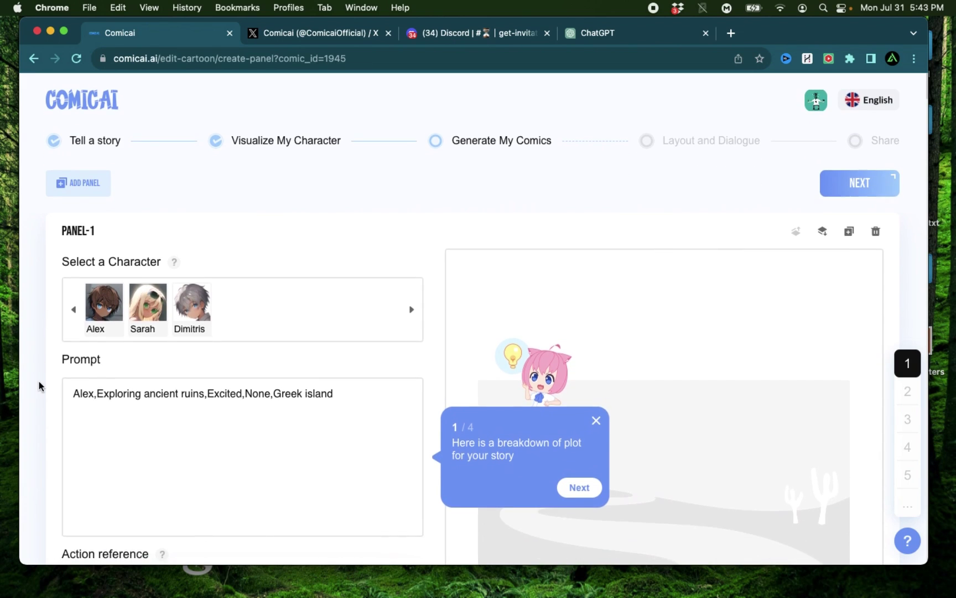
pyautogui.scroll(-5, 39, 384)
pyautogui.scroll(-20, 38, 381)
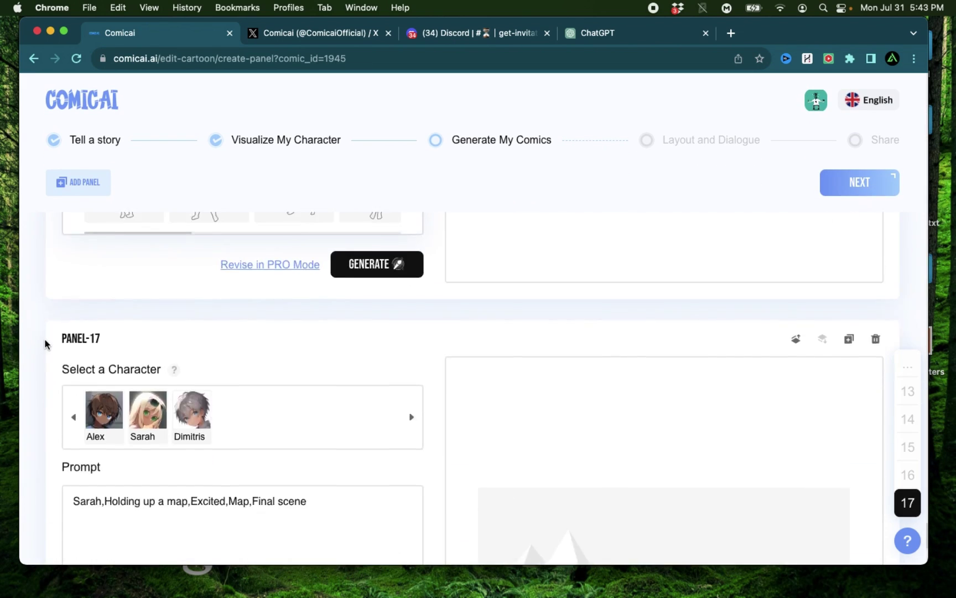
pyautogui.moveTo(62, 389); pyautogui.dragTo(88, 390)
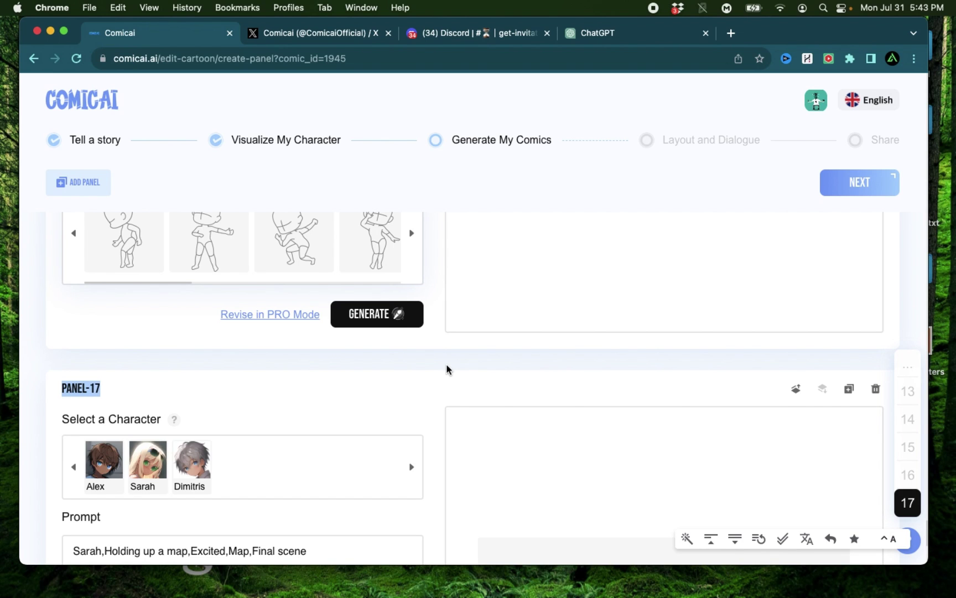
pyautogui.scroll(20, 447, 369)
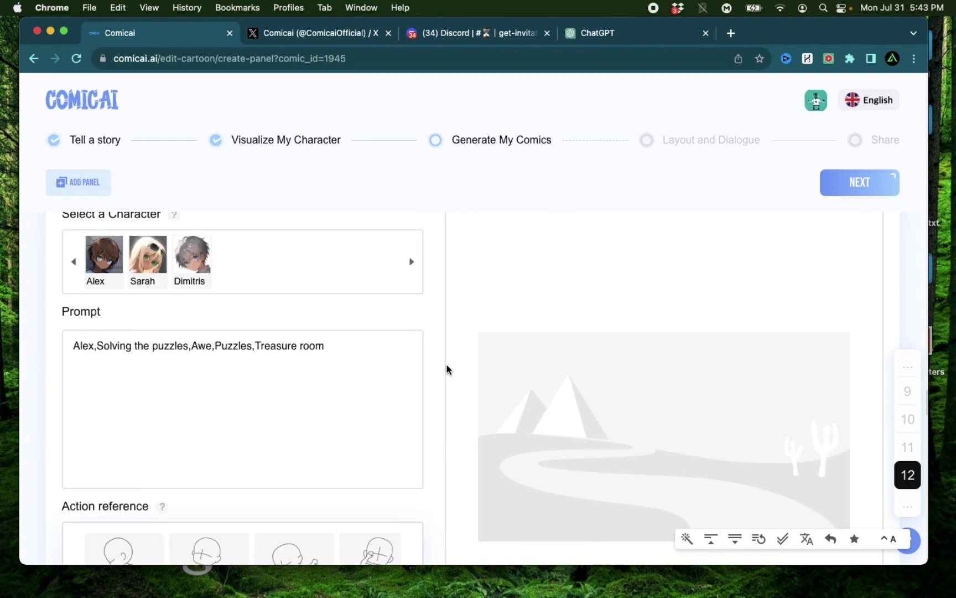
pyautogui.scroll(15, 440, 364)
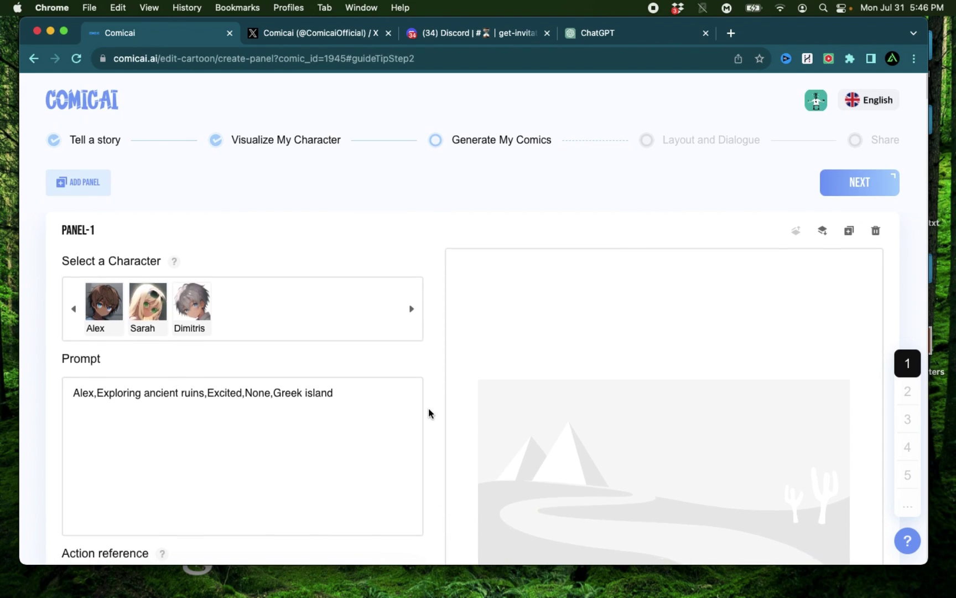
# - Generate Panel-1's image of Alex exploring the Greek ruins
pyautogui.scroll(-3, 428, 408)
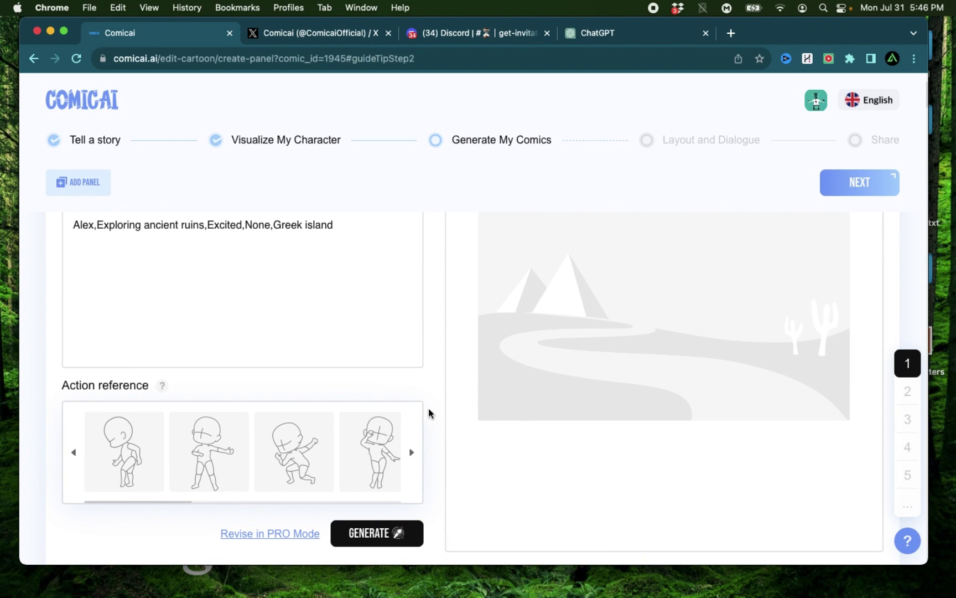
pyautogui.click(372, 533)
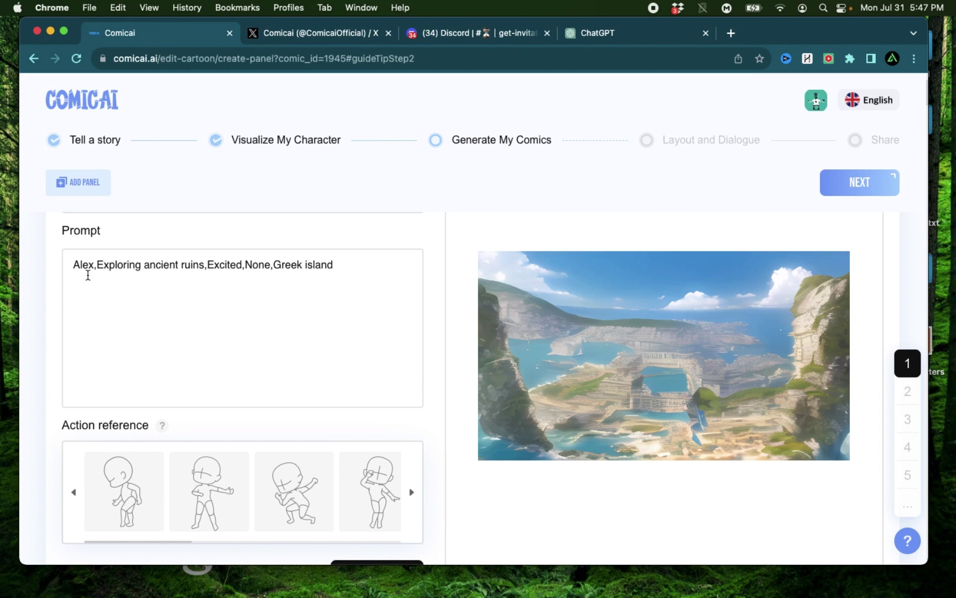
pyautogui.scroll(3, 438, 324)
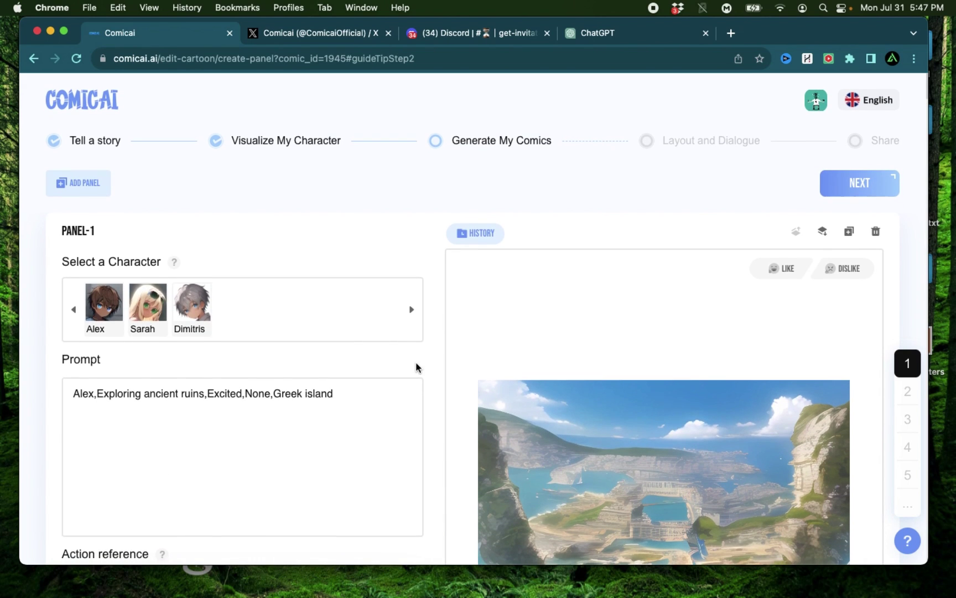
pyautogui.moveTo(109, 318)
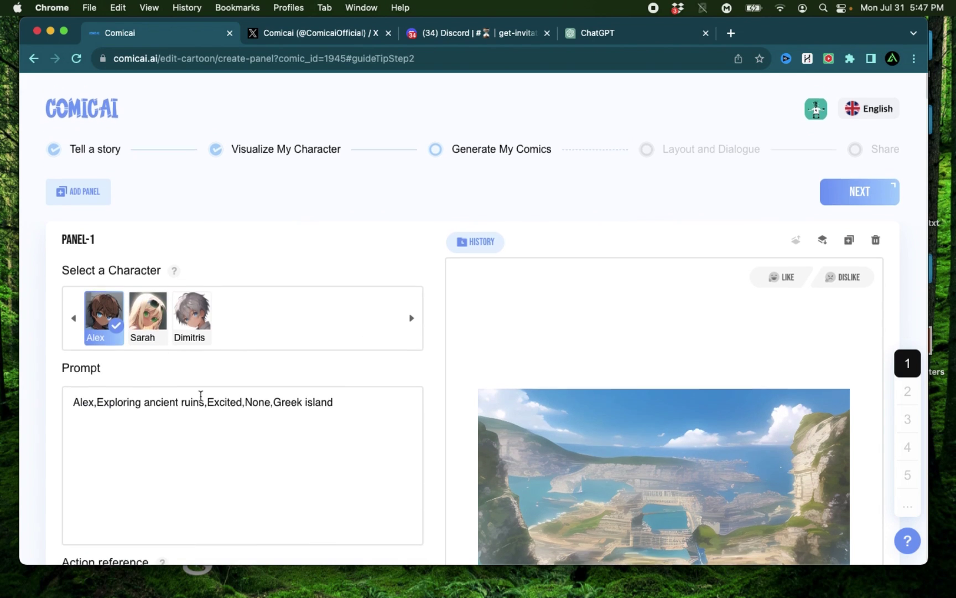
pyautogui.scroll(-3, 398, 397)
pyautogui.scroll(-2, 398, 397)
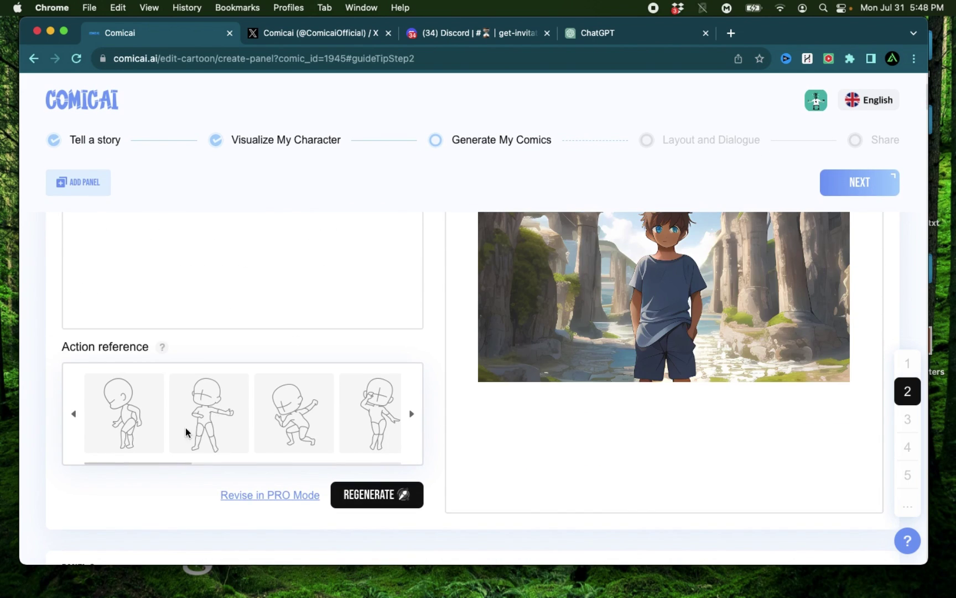
# - Pick the first, seated pose as Panel-1's action reference
pyautogui.click(410, 415)
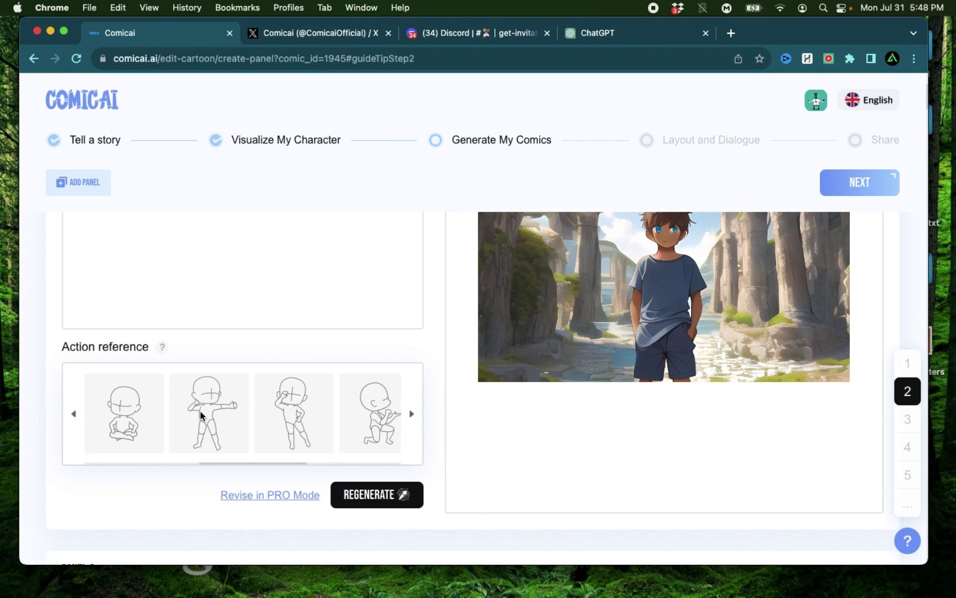
pyautogui.click(126, 419)
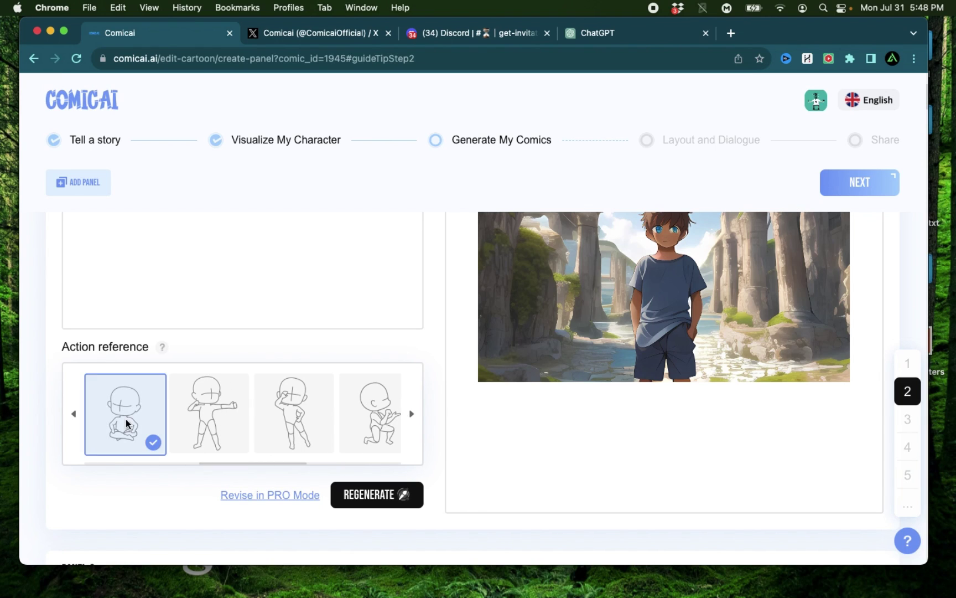
pyautogui.scroll(1, 205, 293)
pyautogui.scroll(-3, 371, 437)
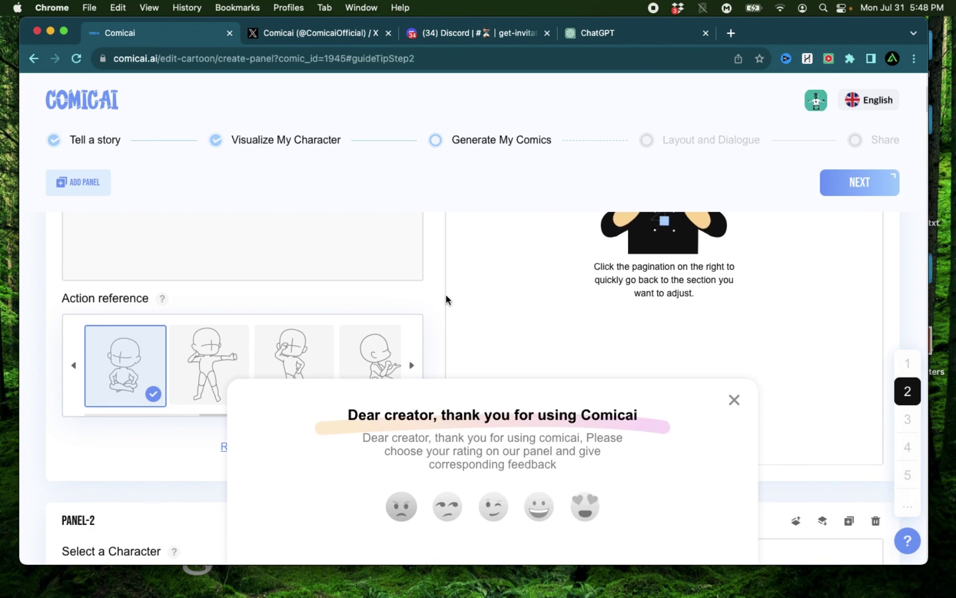
# - Dismiss the rating popup and guide tip, then show more pose options for Panel-1
pyautogui.click(464, 294)
pyautogui.scroll(5, 445, 283)
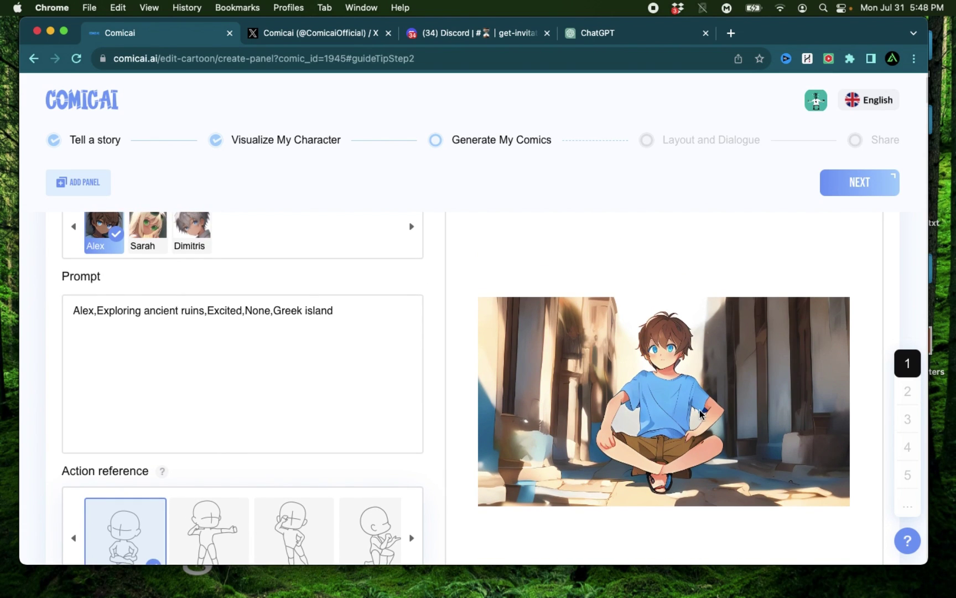
pyautogui.scroll(-4, 441, 403)
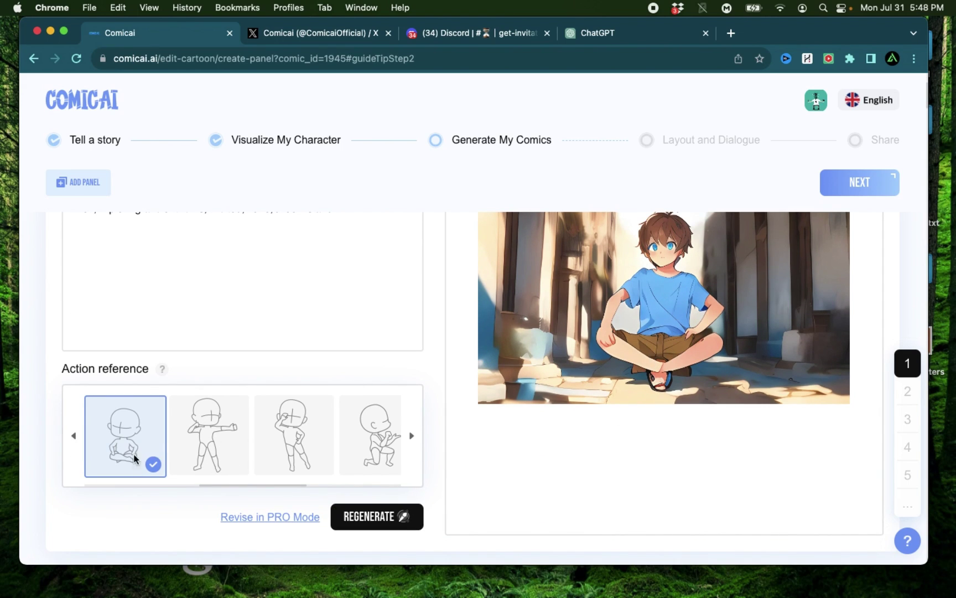
pyautogui.scroll(2, 338, 342)
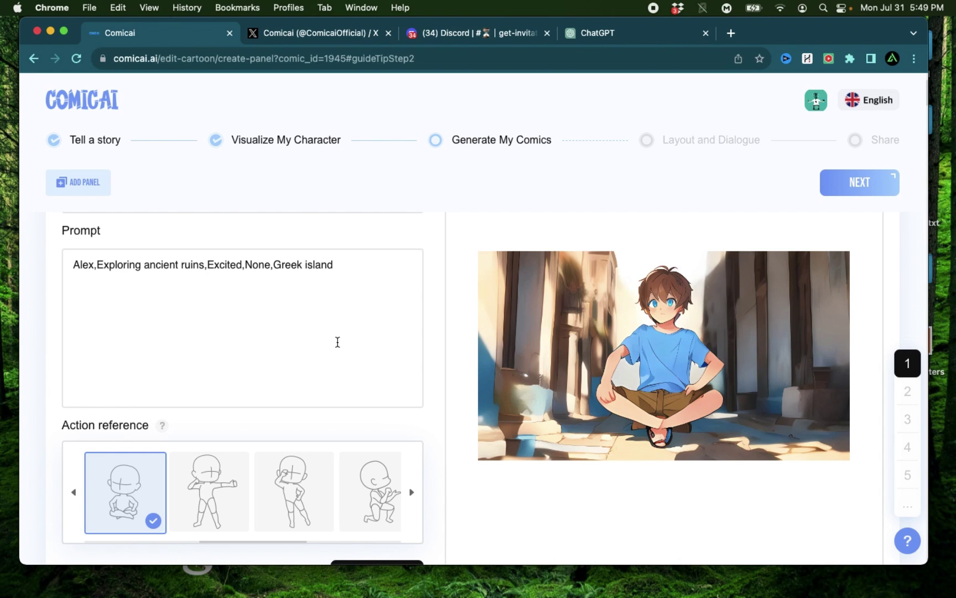
pyautogui.scroll(3, 298, 386)
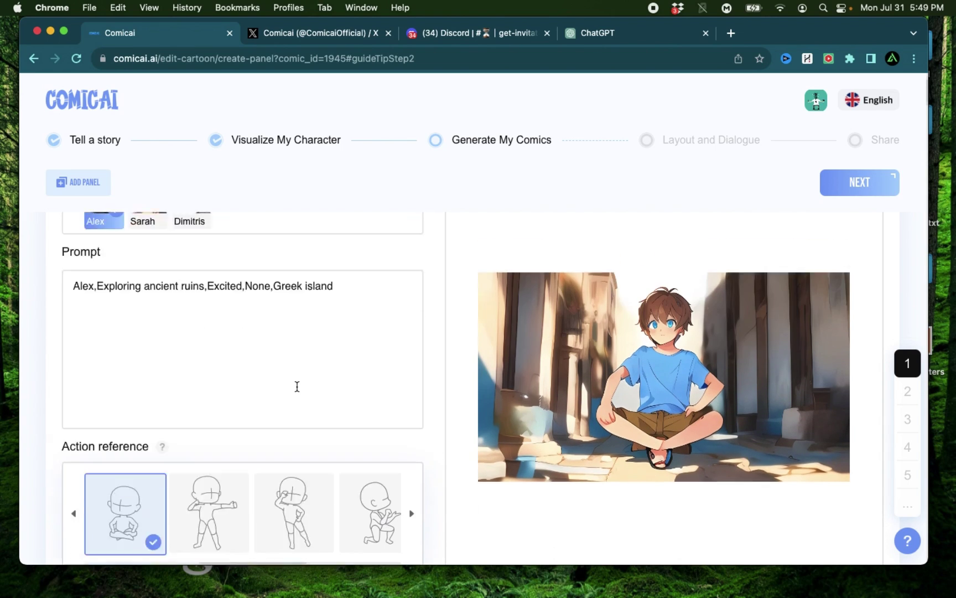
pyautogui.scroll(-4, 297, 386)
pyautogui.click(412, 459)
pyautogui.moveTo(160, 392)
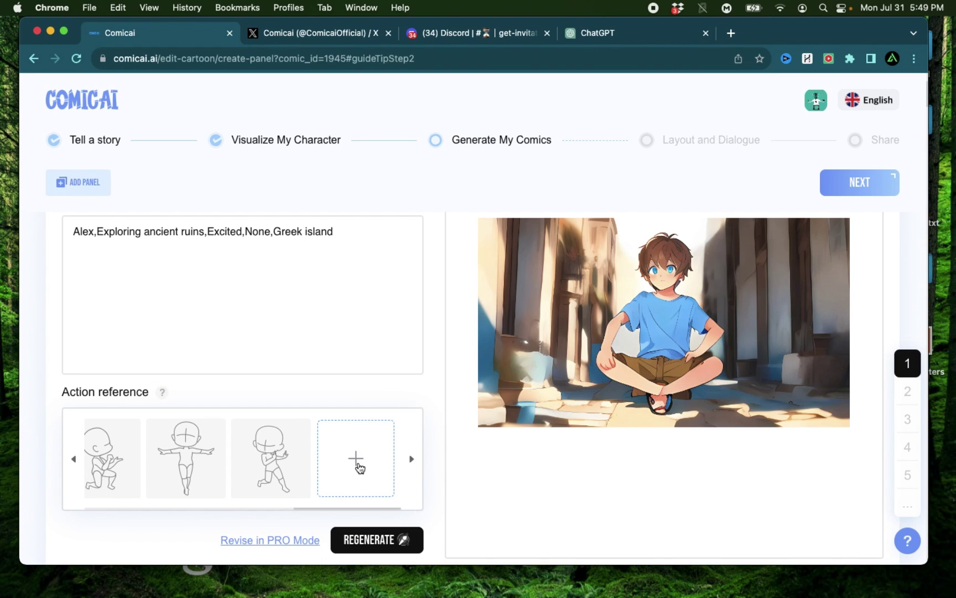
# - Give Panel-2 the arms-outstretched pose and generate Sarah's image running down an old street
pyautogui.scroll(-6, 334, 347)
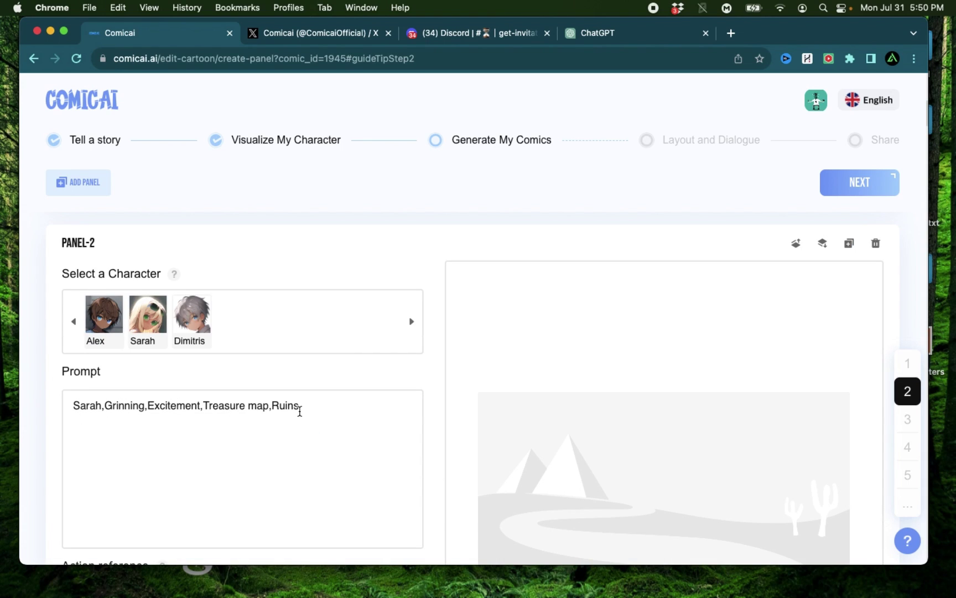
pyautogui.moveTo(148, 323)
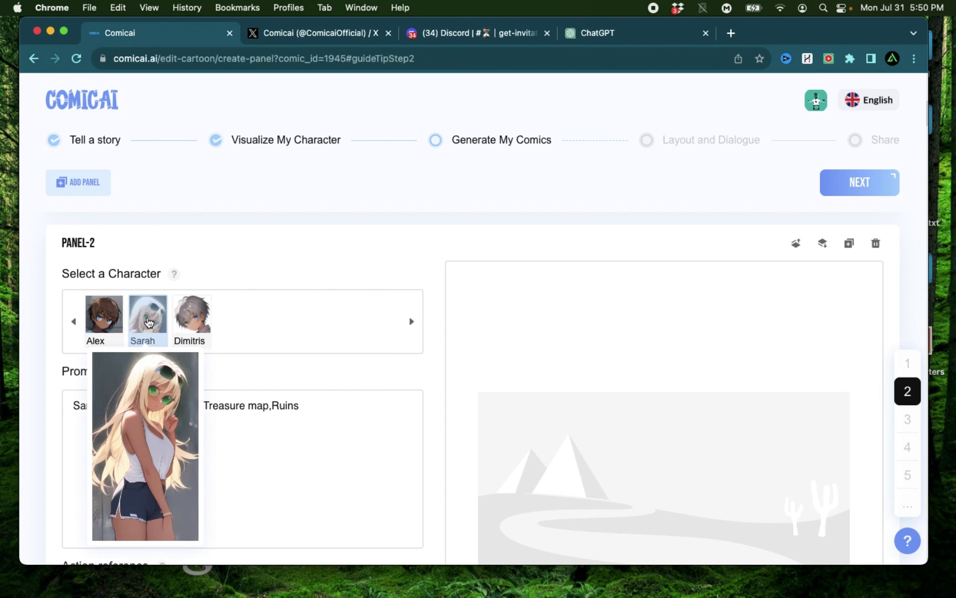
pyautogui.scroll(-4, 437, 393)
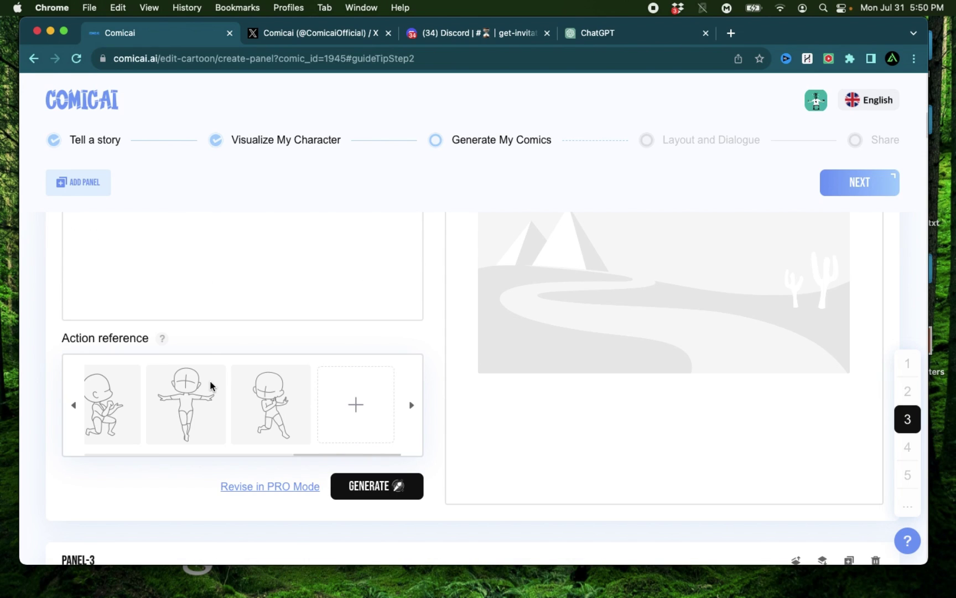
pyautogui.click(191, 404)
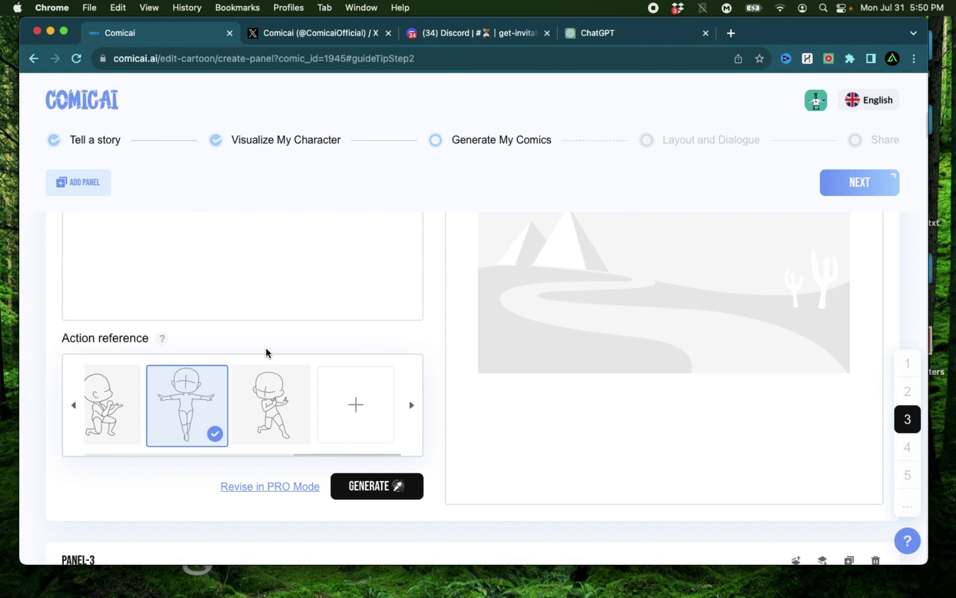
pyautogui.click(370, 492)
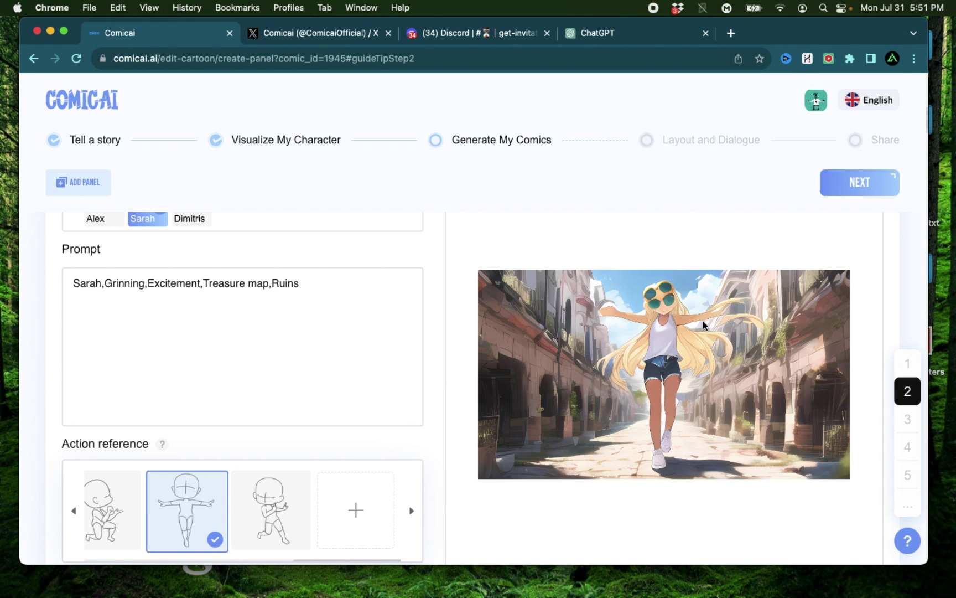
# - Regenerate Panel-2's image for a fresh version, then bring Panel-3 into view
pyautogui.scroll(5, 691, 296)
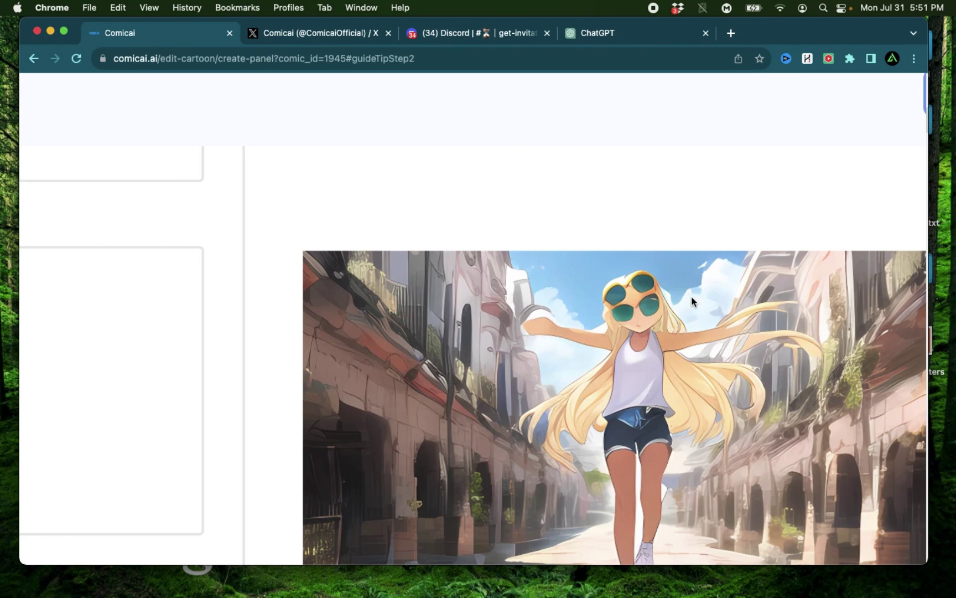
pyautogui.scroll(-5, 691, 297)
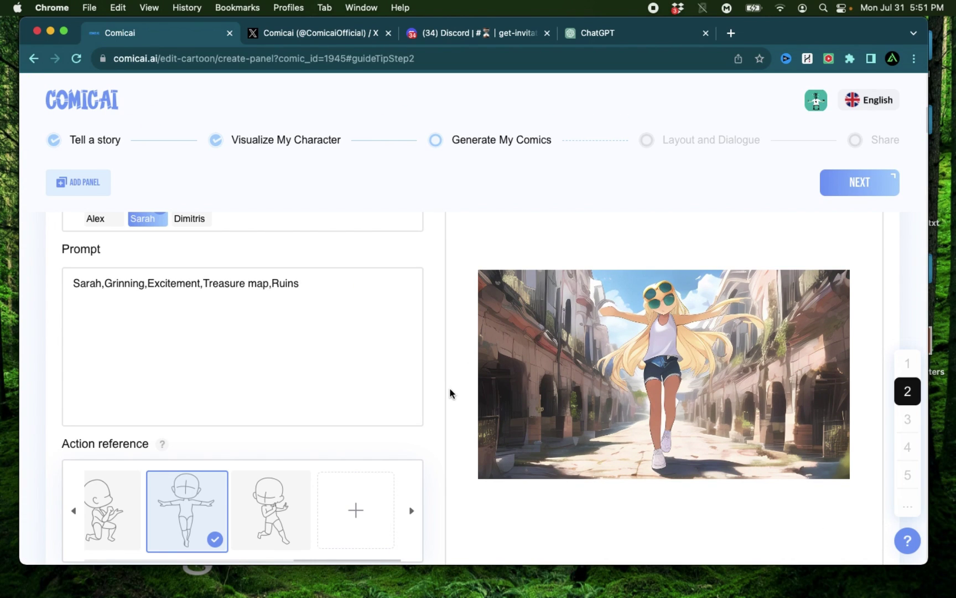
pyautogui.scroll(-1, 450, 393)
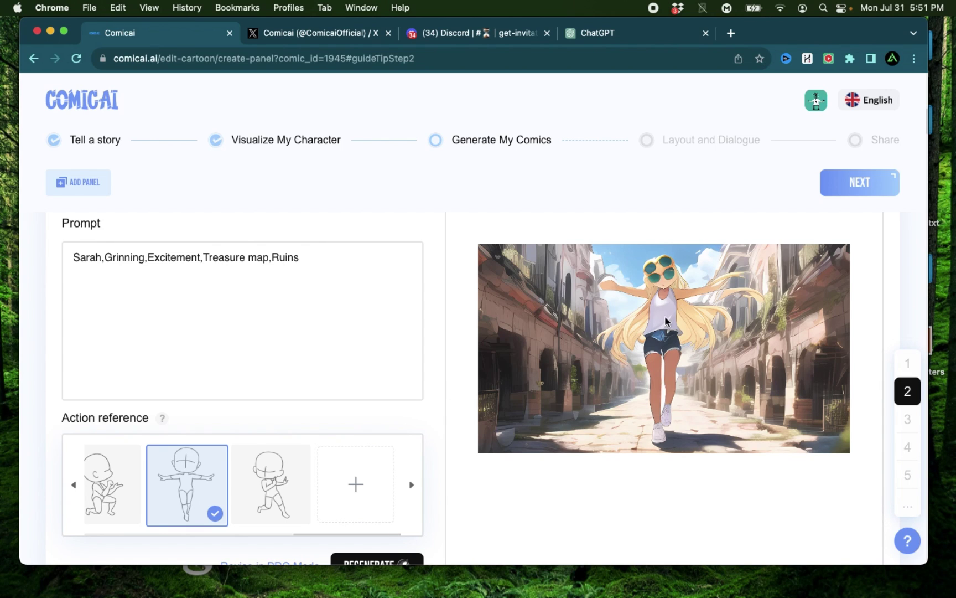
pyautogui.scroll(-2, 465, 378)
pyautogui.scroll(-3, 465, 377)
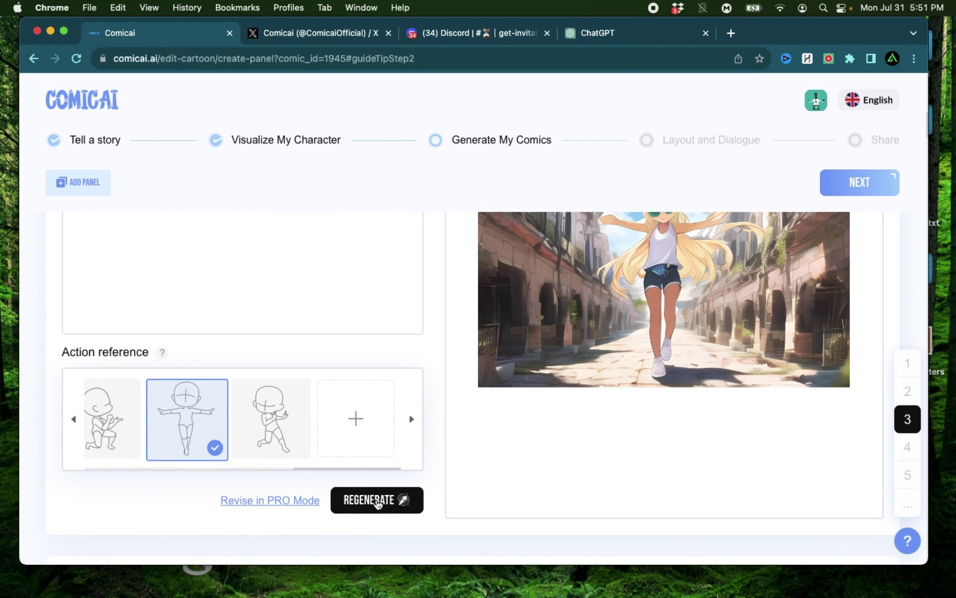
pyautogui.click(377, 510)
pyautogui.scroll(3, 439, 414)
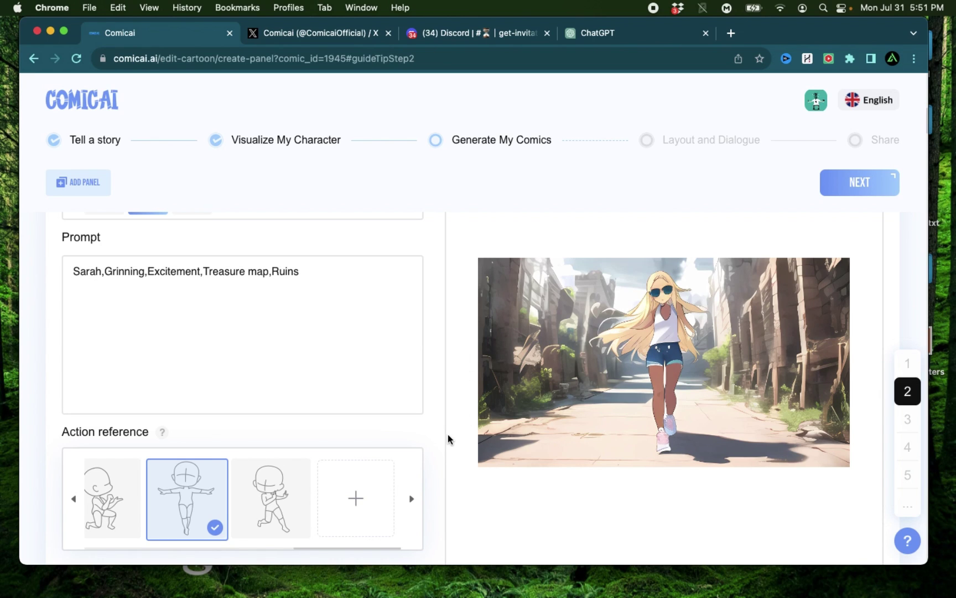
pyautogui.scroll(-7, 448, 434)
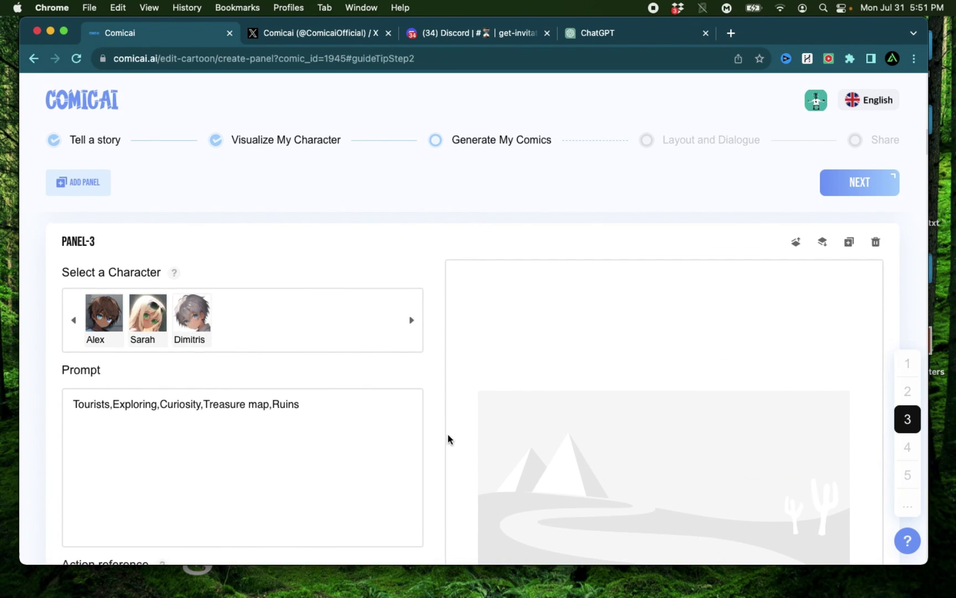
# - Give Panel-3 Dimitris with the arm-extended pointing pose and generate his image amid forested ruins
pyautogui.moveTo(191, 320)
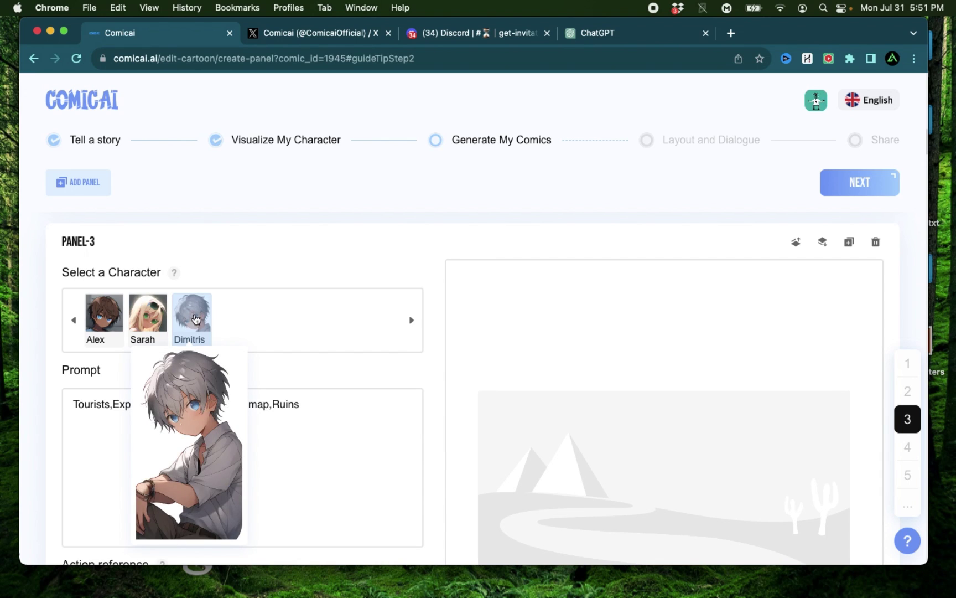
pyautogui.scroll(-1, 137, 401)
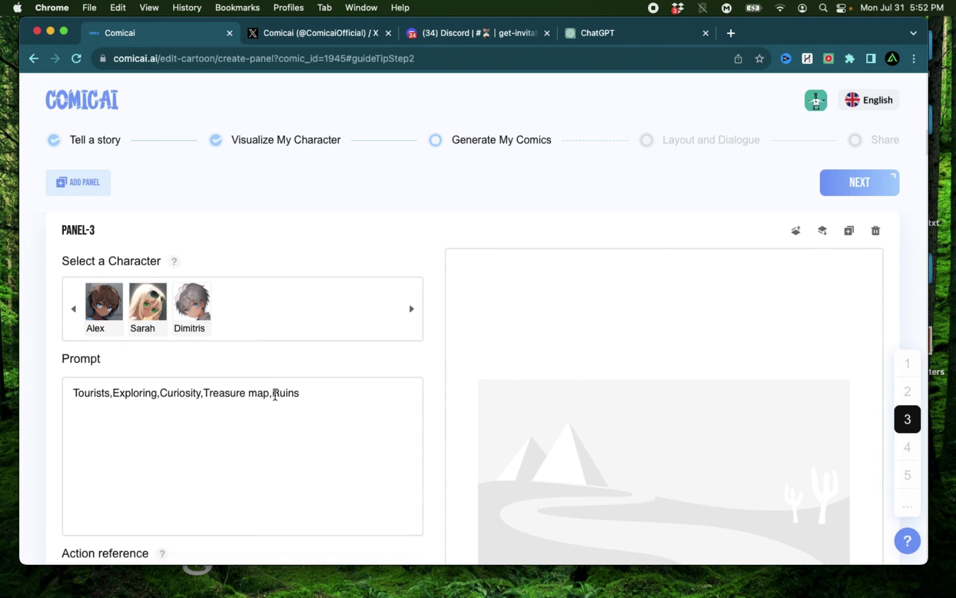
pyautogui.scroll(-1, 216, 354)
pyautogui.moveTo(182, 290)
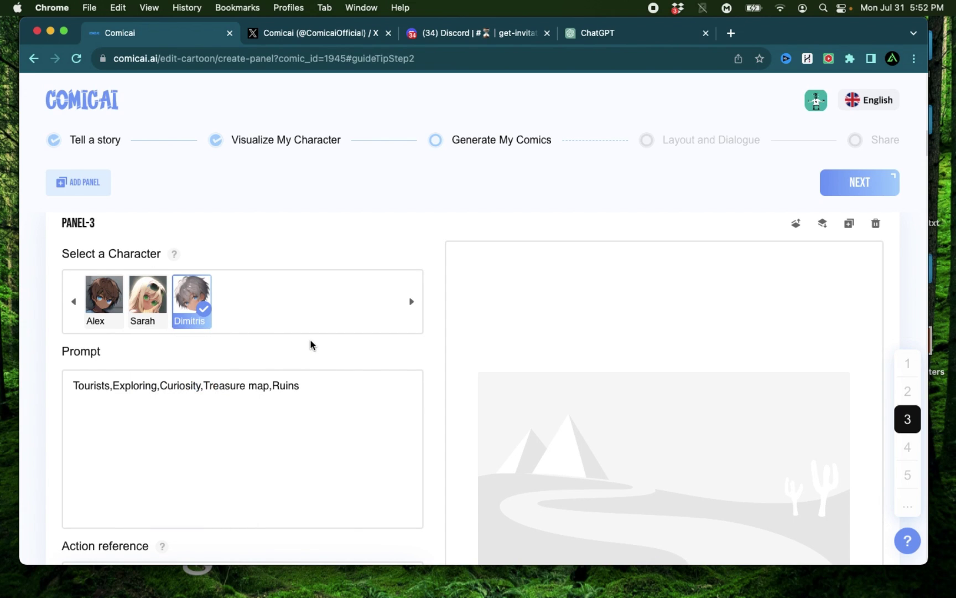
pyautogui.scroll(-2, 311, 345)
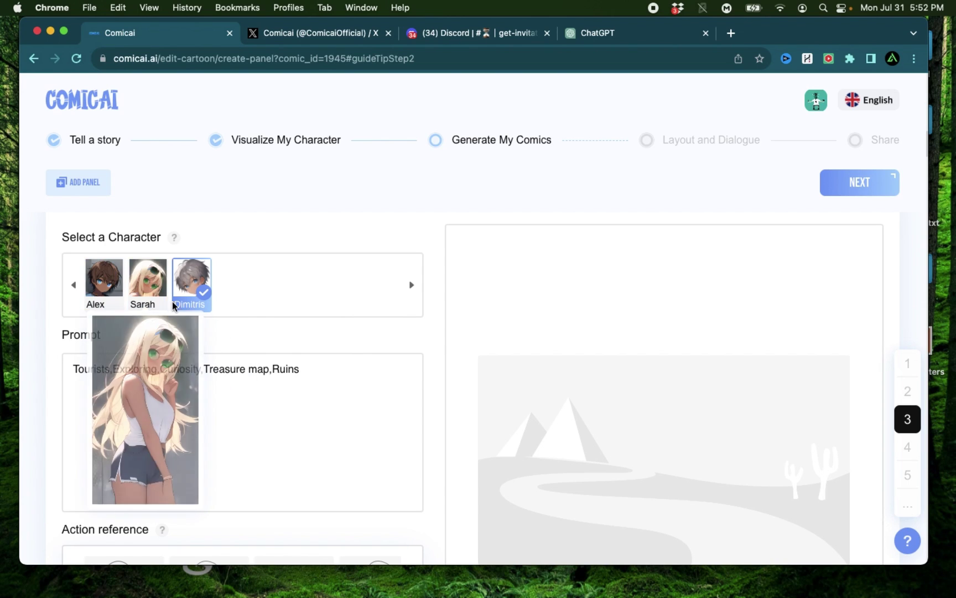
pyautogui.scroll(-3, 450, 342)
pyautogui.click(209, 442)
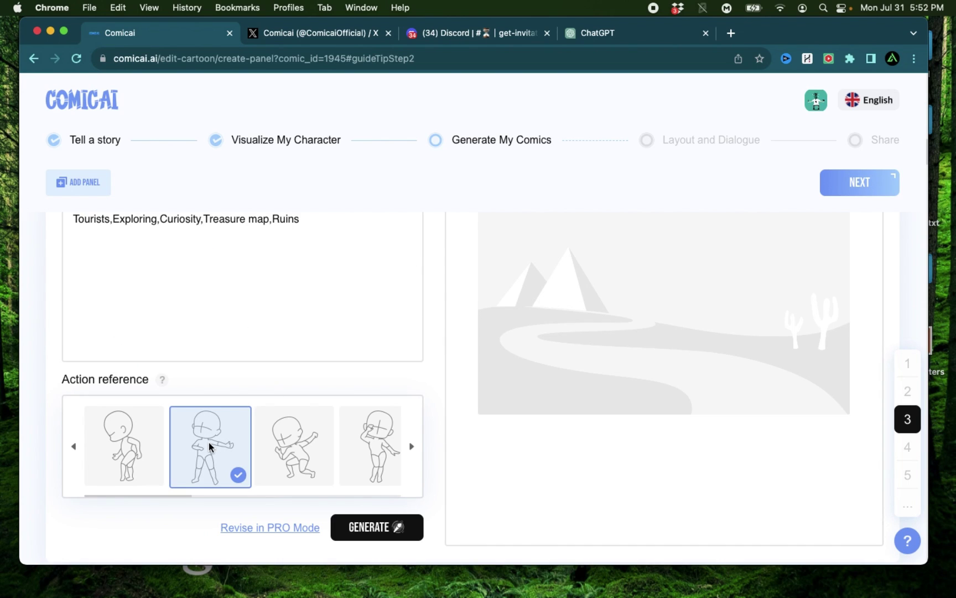
pyautogui.scroll(1, 282, 321)
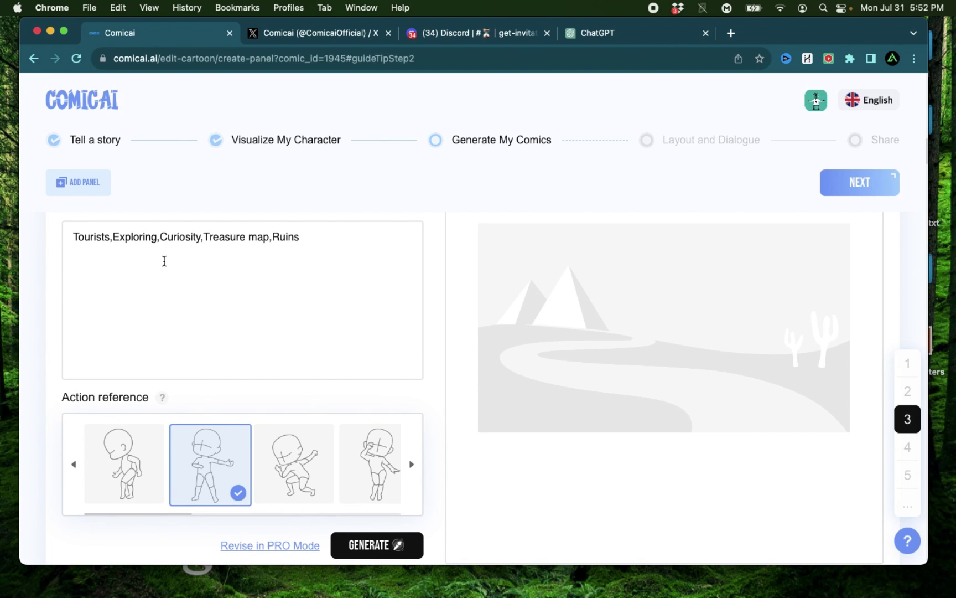
pyautogui.scroll(-2, 408, 370)
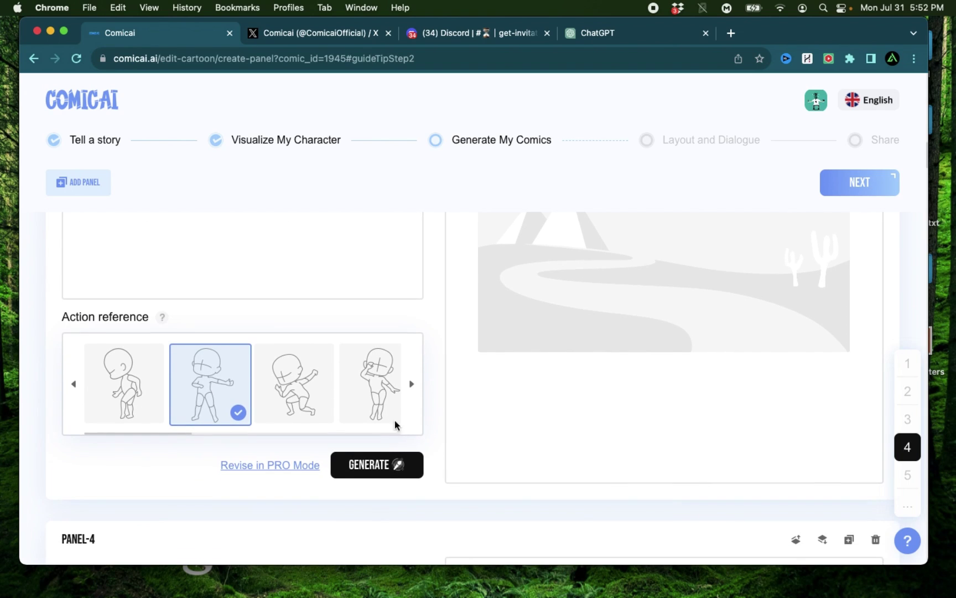
pyautogui.click(373, 472)
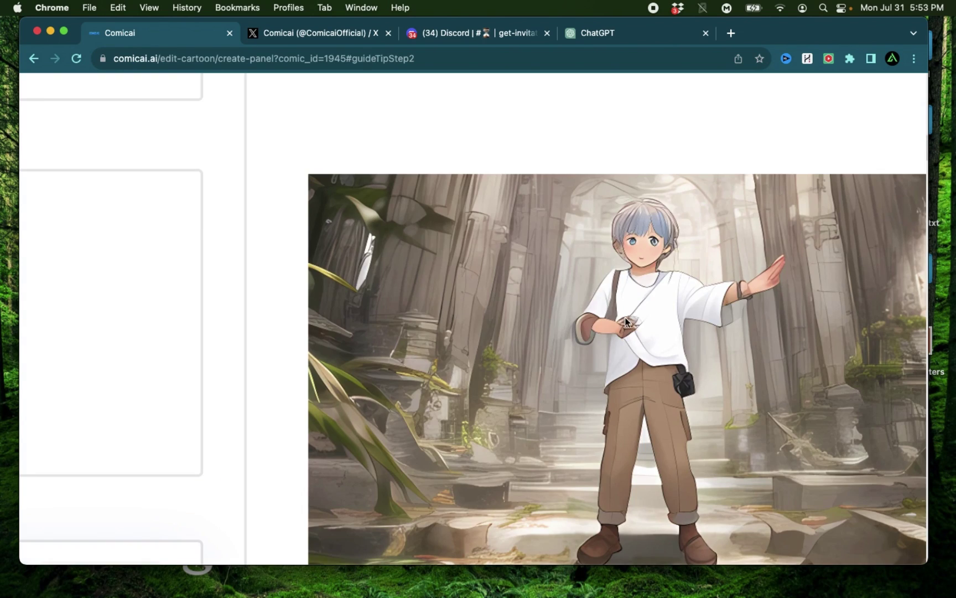
pyautogui.scroll(-3, 738, 345)
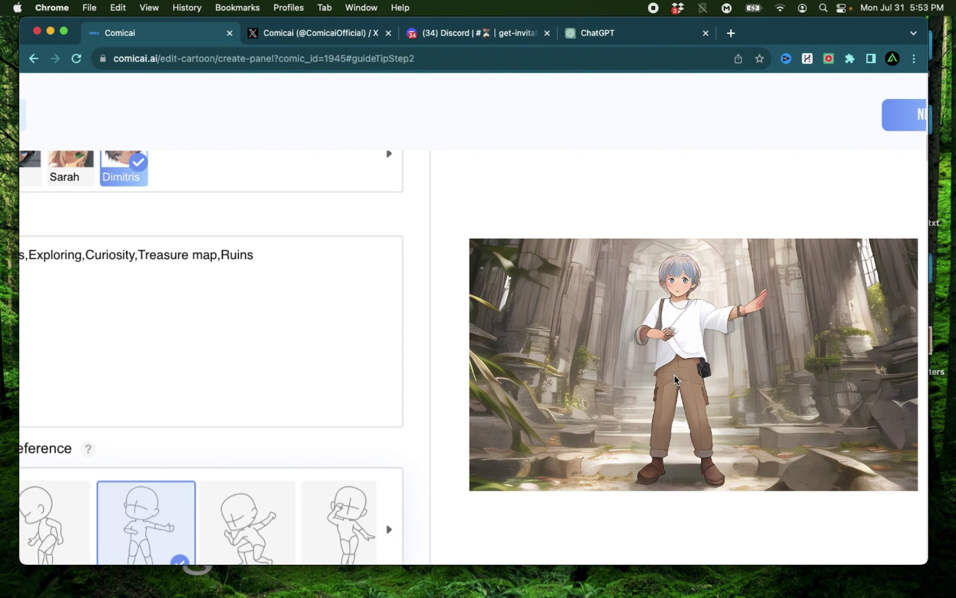
# - Delete Panel-5, Sarah following the map's clues, and confirm the deletion
pyautogui.scroll(-3, 705, 314)
pyautogui.scroll(-5, 430, 437)
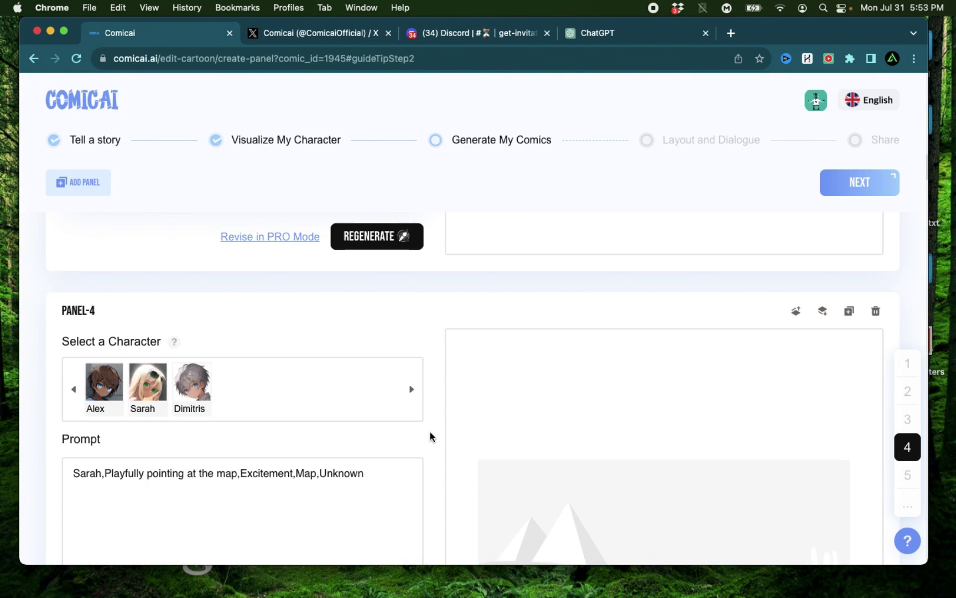
pyautogui.scroll(-10, 430, 436)
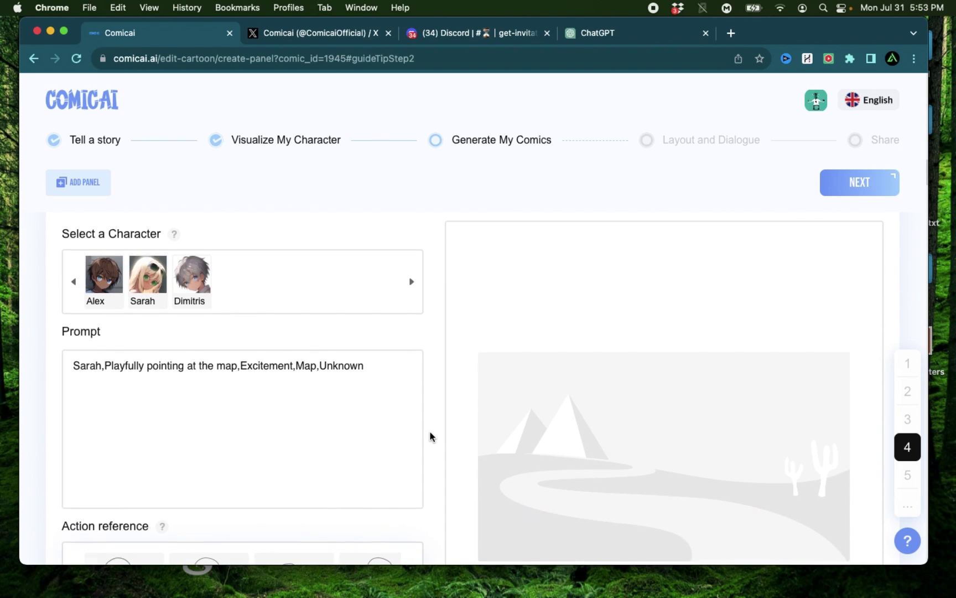
pyautogui.scroll(-5, 430, 437)
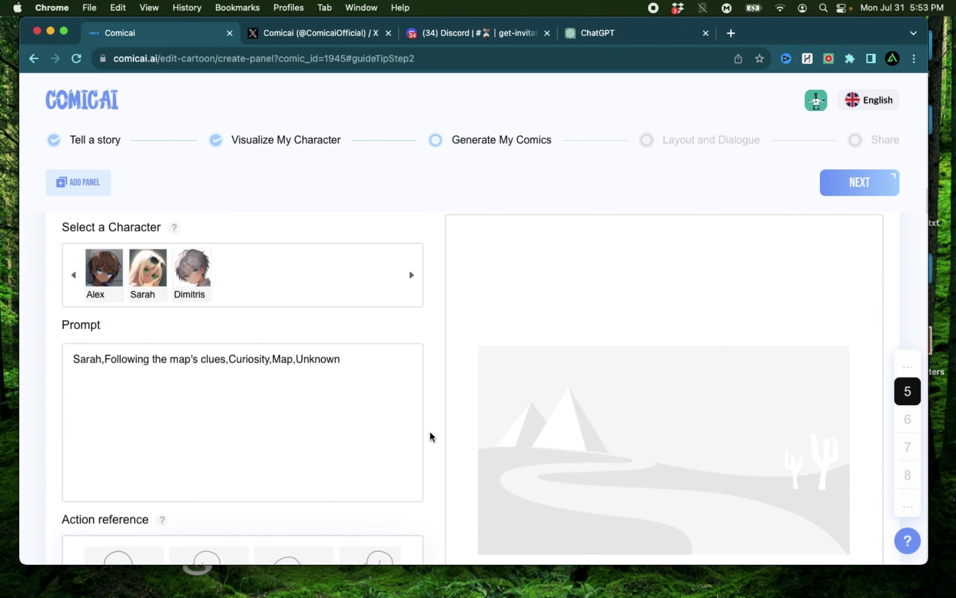
pyautogui.scroll(-9, 430, 437)
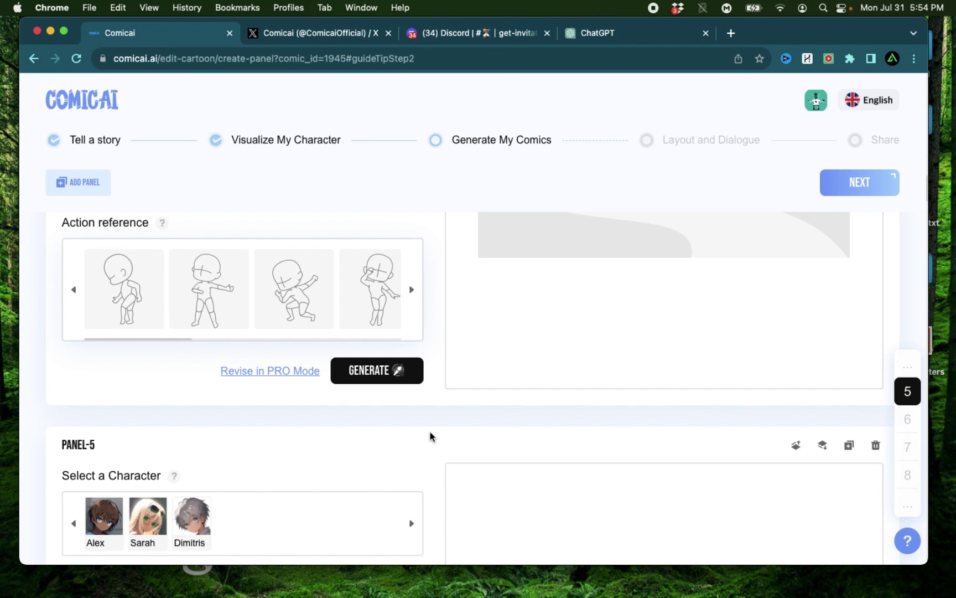
pyautogui.scroll(-3, 502, 410)
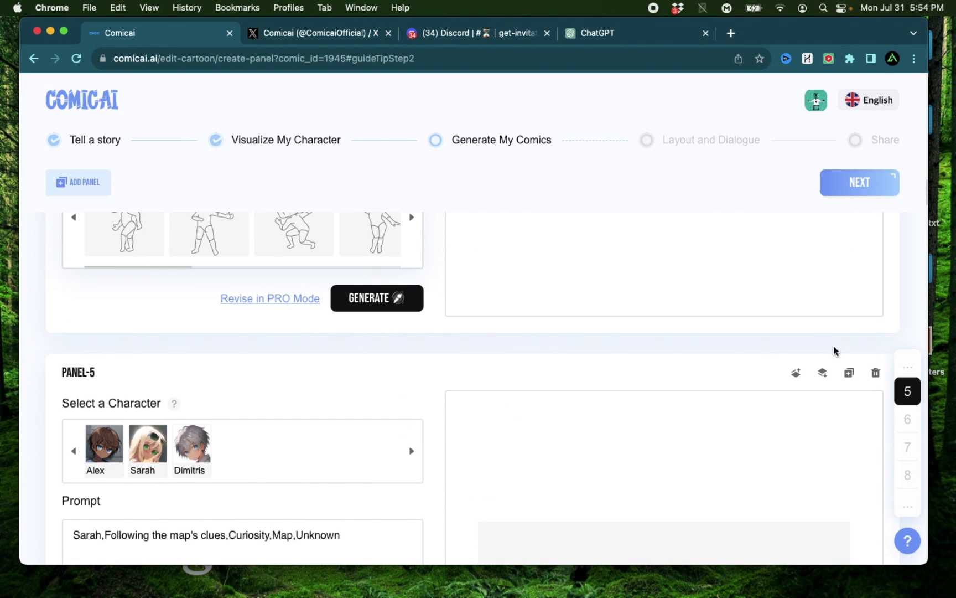
pyautogui.click(875, 374)
pyautogui.click(561, 386)
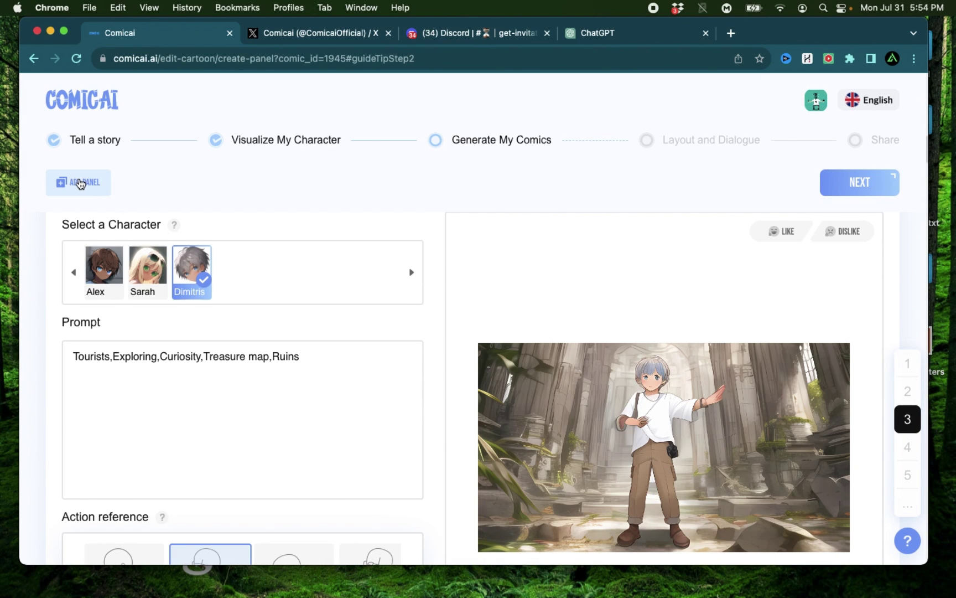
# - Add a new panel with the prompt 'Dimitris is happy and dancing'
pyautogui.click(81, 184)
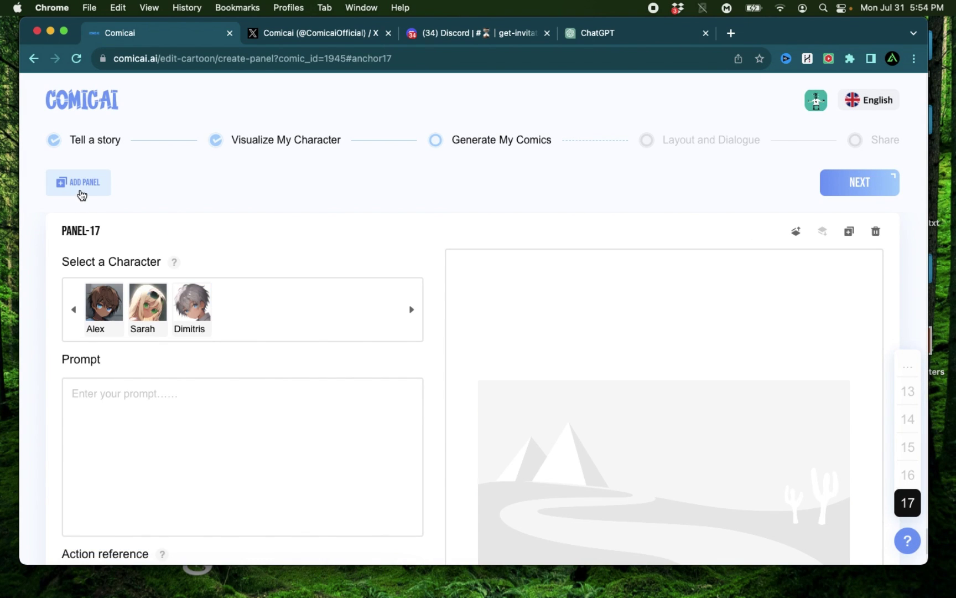
pyautogui.moveTo(102, 324)
pyautogui.scroll(-2, 291, 344)
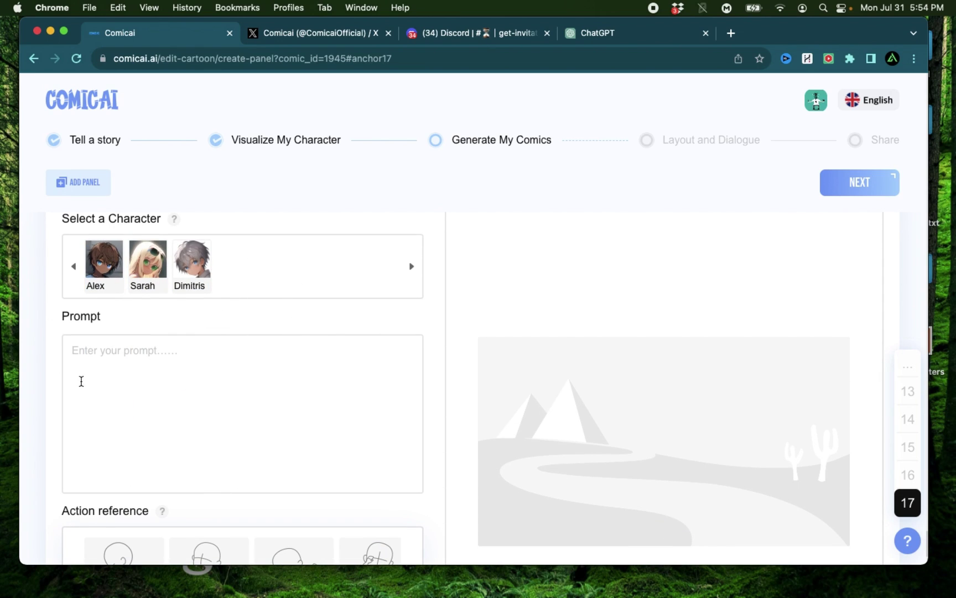
pyautogui.click(121, 375)
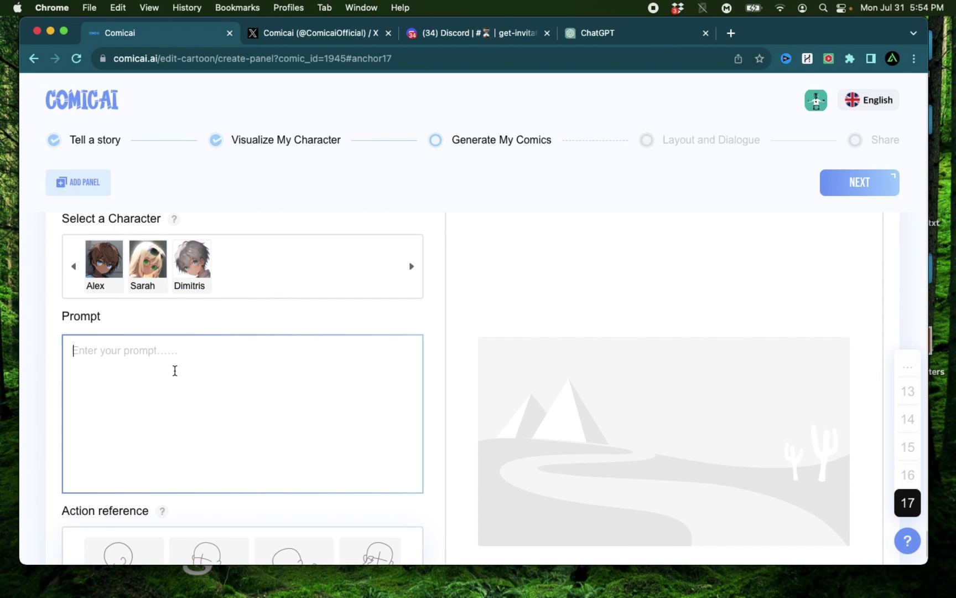
pyautogui.scroll(2, 464, 411)
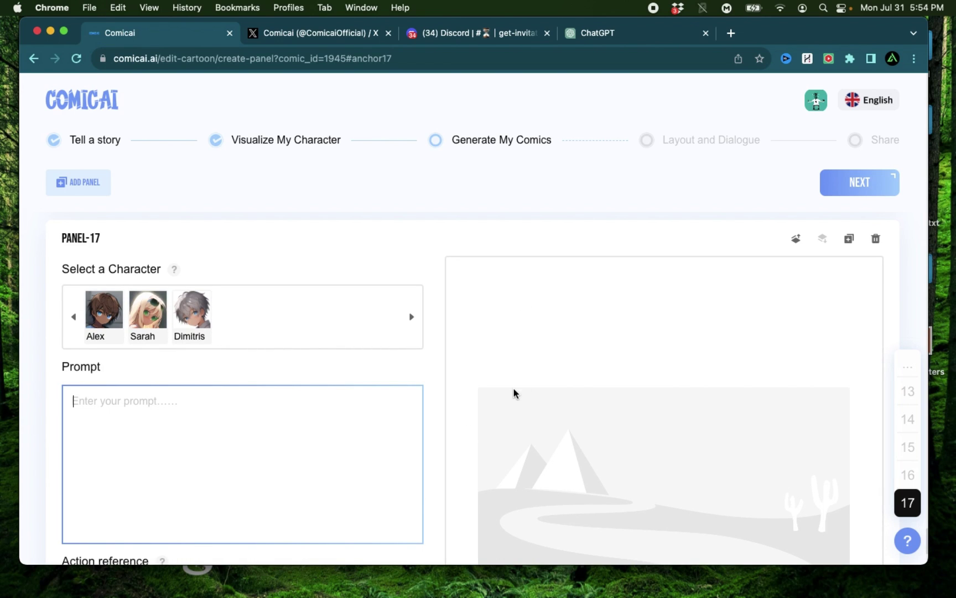
pyautogui.scroll(-1, 305, 427)
pyautogui.scroll(2, 212, 466)
pyautogui.scroll(-2, 212, 467)
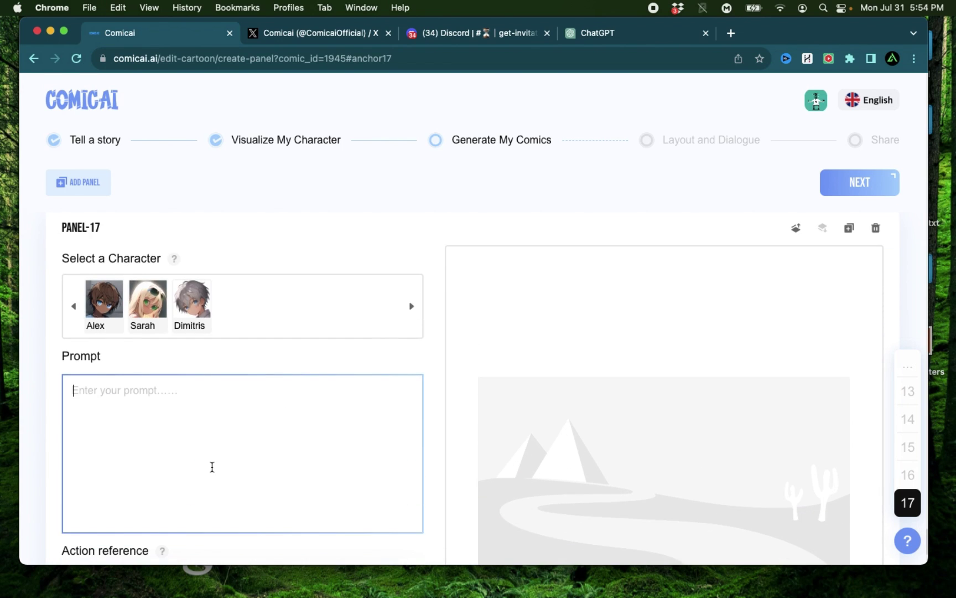
pyautogui.scroll(-1, 212, 466)
pyautogui.scroll(3, 248, 423)
pyautogui.write('D')
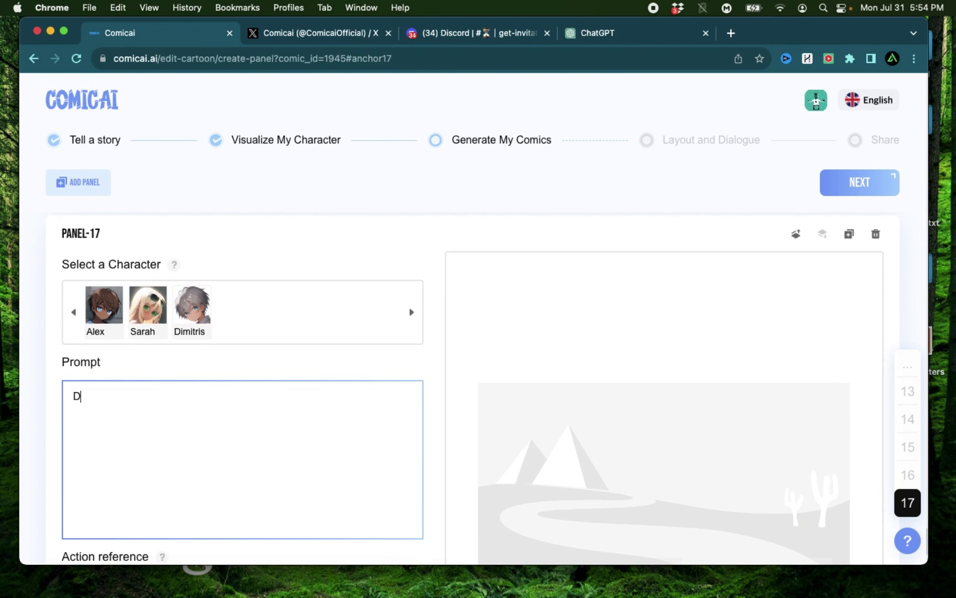
pyautogui.write('imitris is happy')
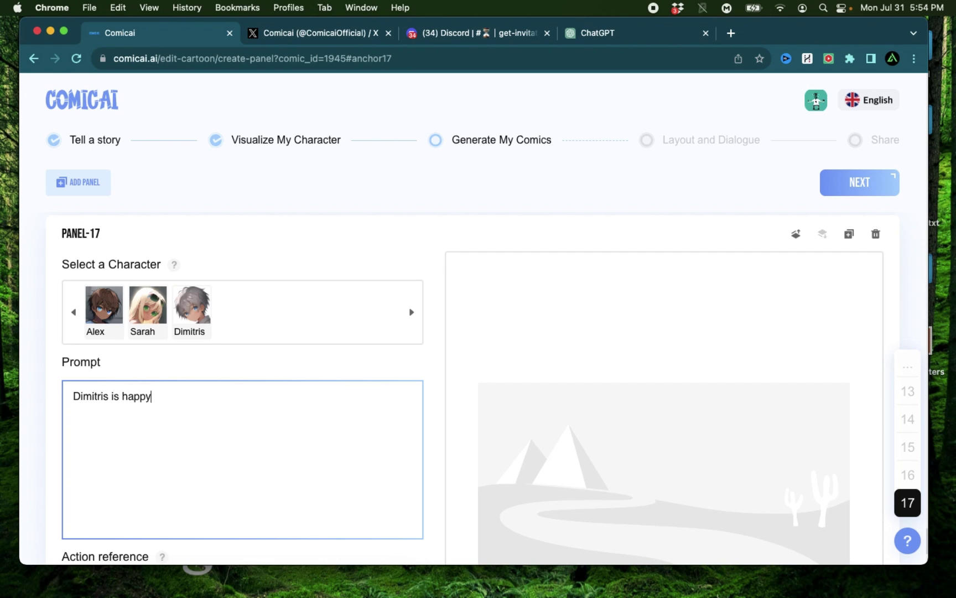
pyautogui.write(' and dancing')
pyautogui.scroll(-1, 248, 380)
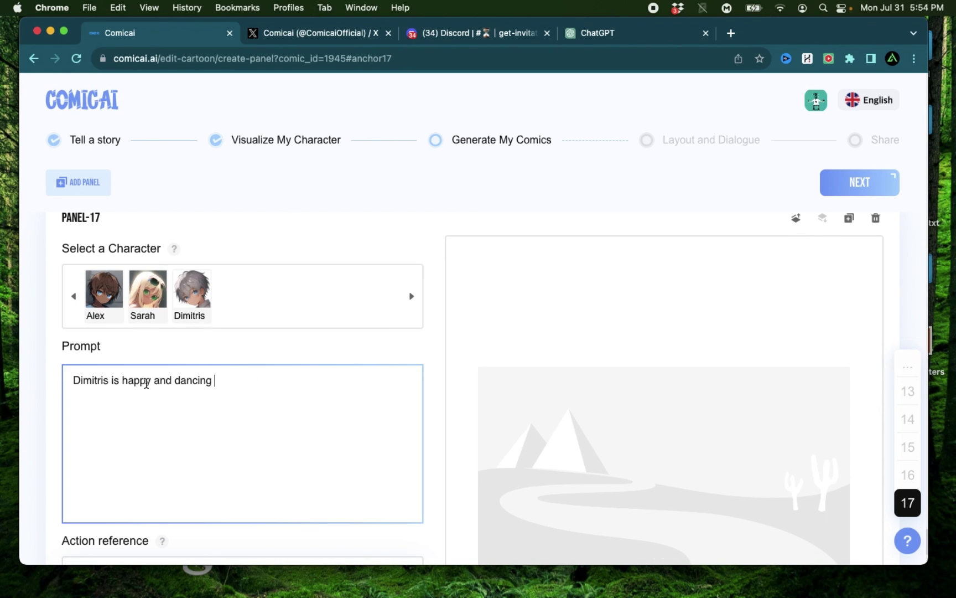
pyautogui.click(296, 351)
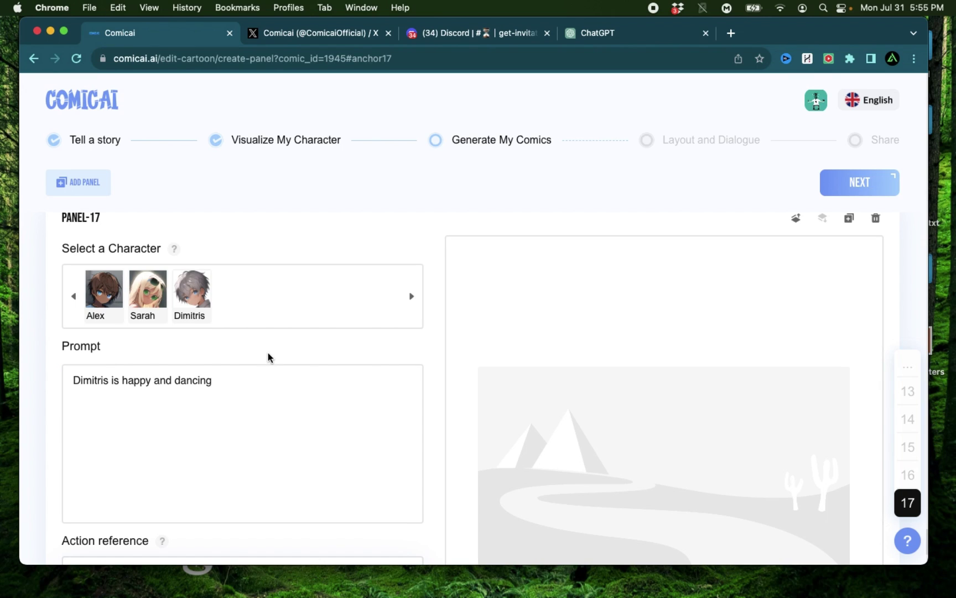
# - Generate the new panel's image of Dimitris dancing in a sunlit forest
pyautogui.moveTo(194, 299)
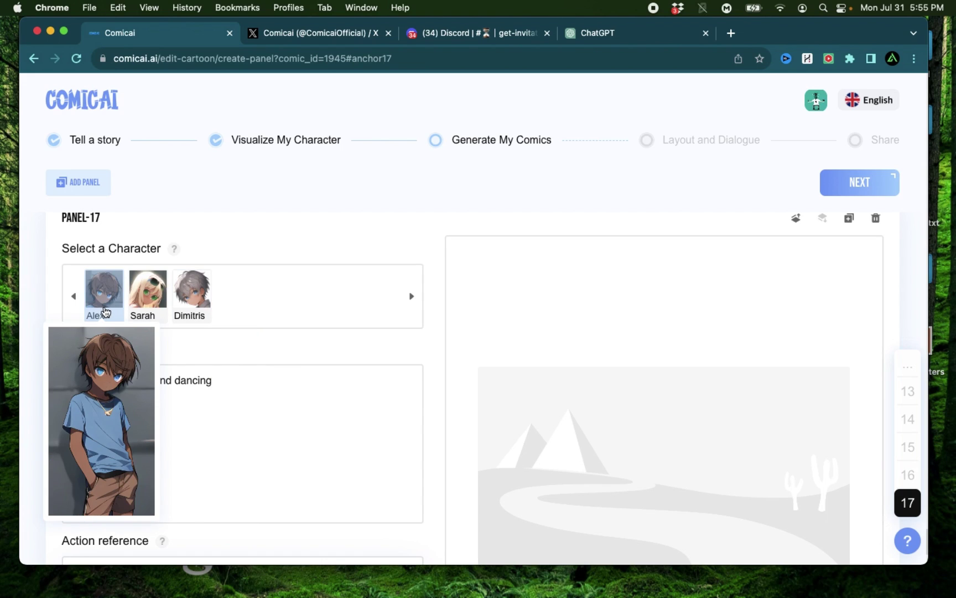
pyautogui.moveTo(141, 301)
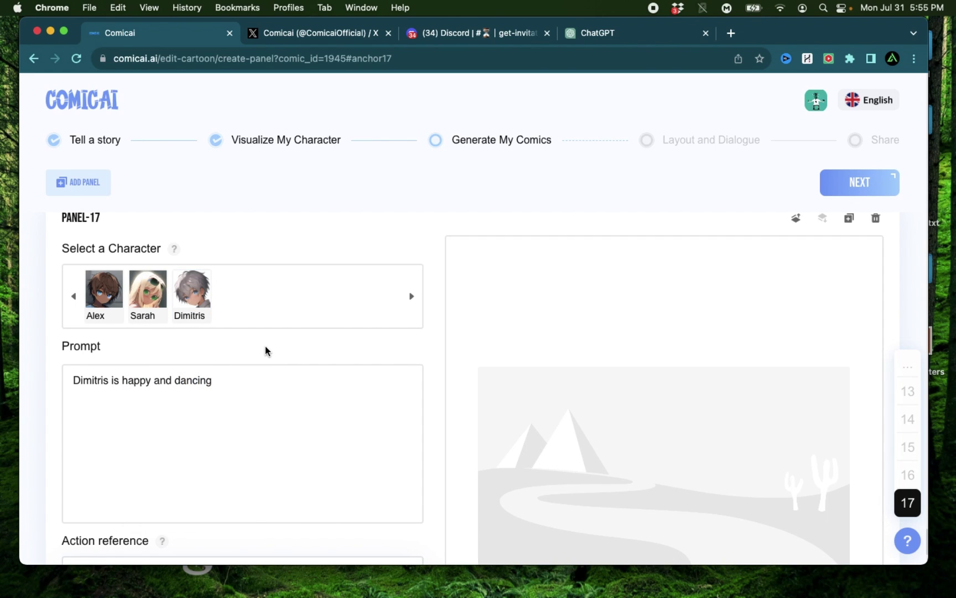
pyautogui.scroll(-5, 265, 346)
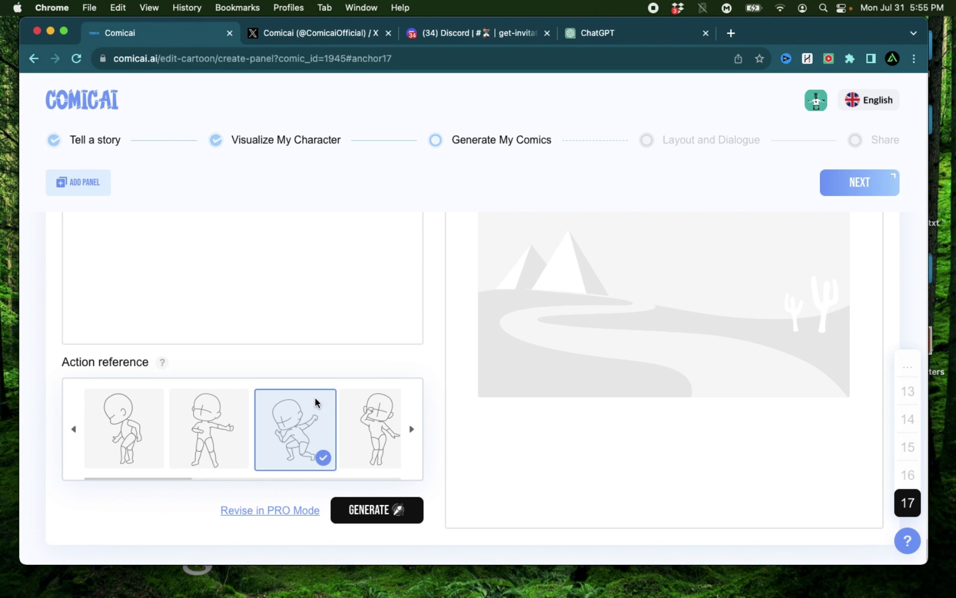
pyautogui.click(377, 510)
pyautogui.scroll(2, 407, 412)
pyautogui.scroll(5, 694, 356)
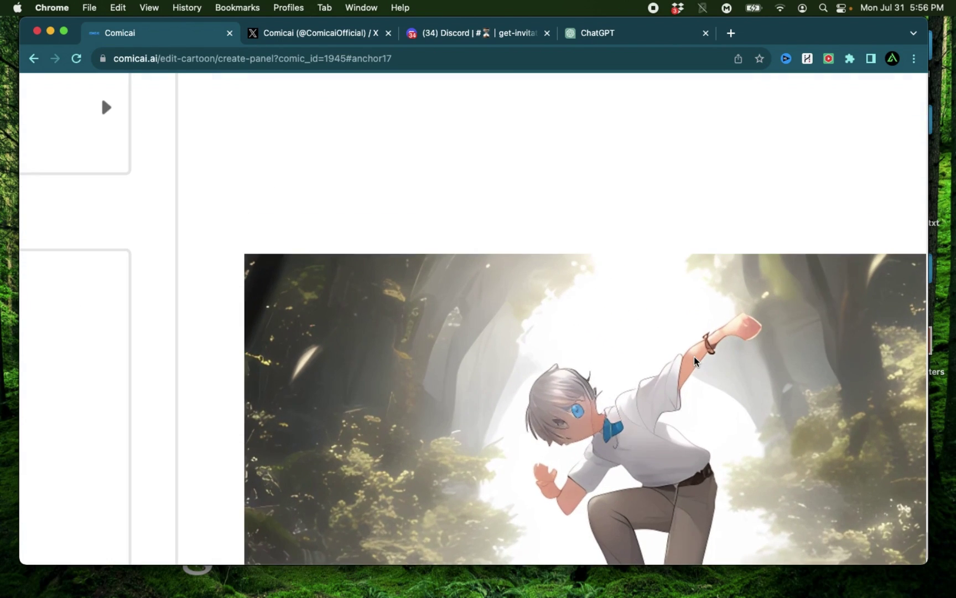
pyautogui.scroll(-5, 694, 356)
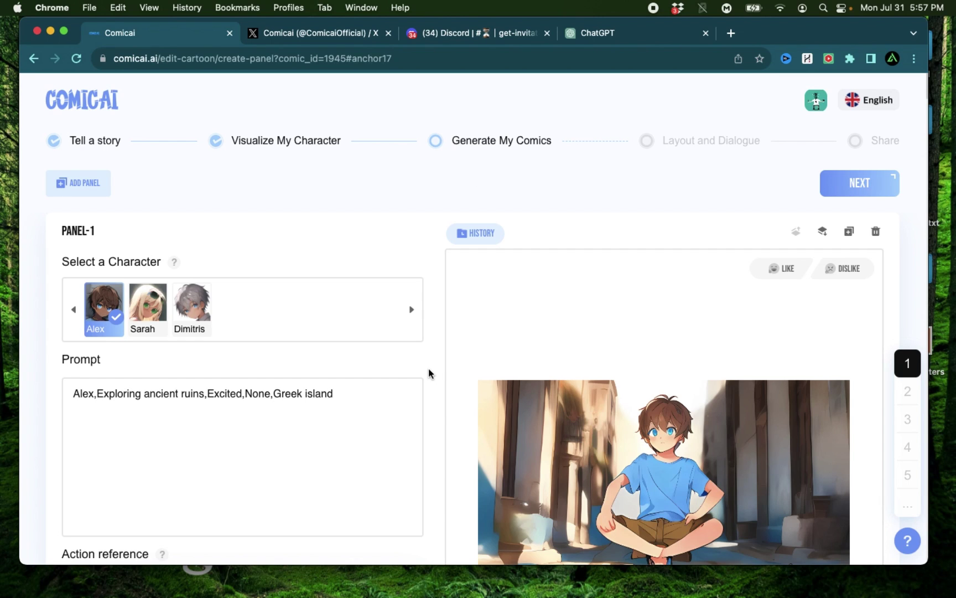
# - Delete two unwanted panels, leaving four that end with dancing Dimitris
pyautogui.scroll(-3, 428, 377)
pyautogui.scroll(3, 428, 377)
pyautogui.click(926, 188)
pyautogui.click(876, 273)
pyautogui.click(533, 384)
pyautogui.click(876, 273)
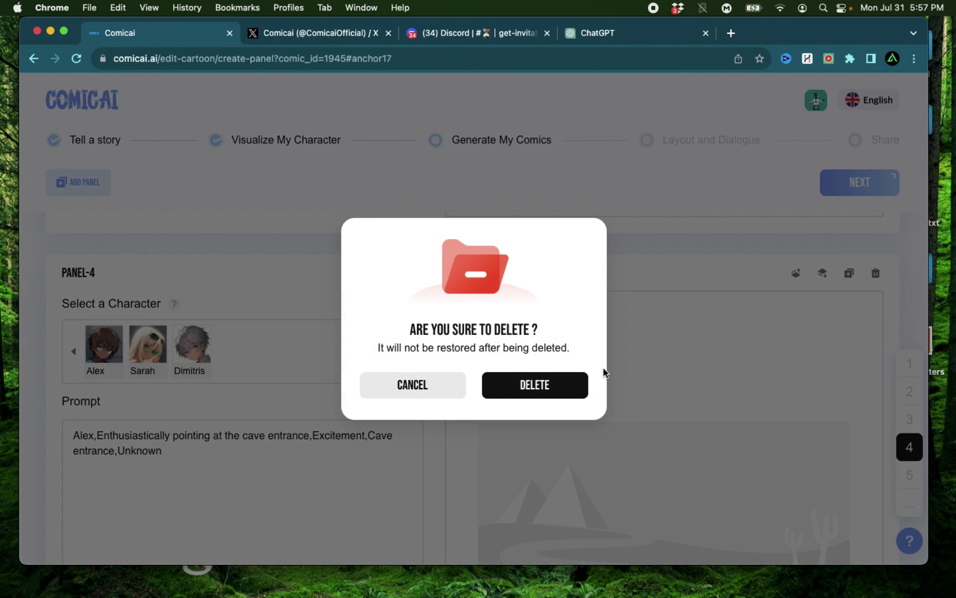
pyautogui.click(568, 388)
# - Proceed to the Layout and Dialogue step with its blank 1200×2400 page
pyautogui.scroll(-10, 434, 386)
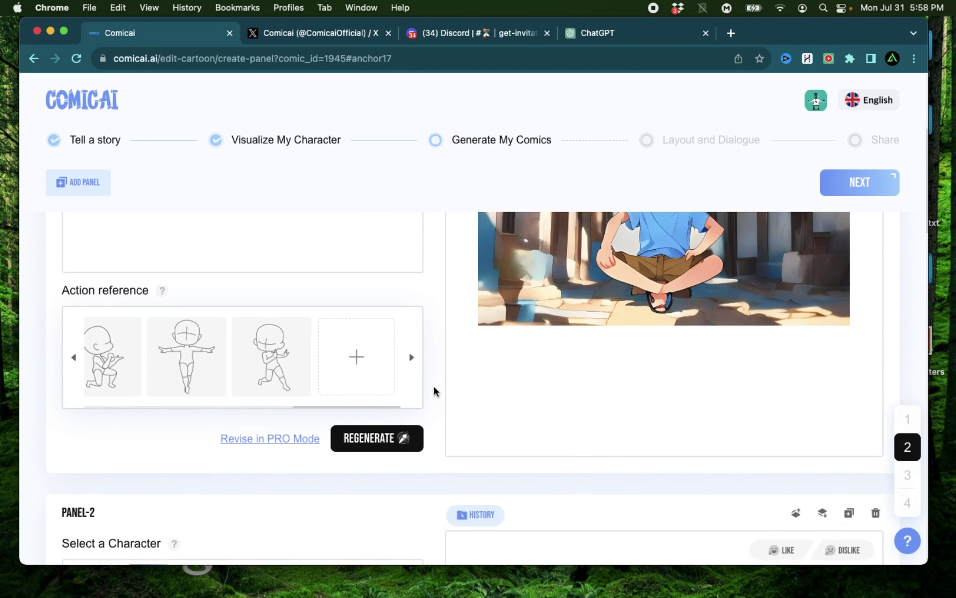
pyautogui.scroll(-15, 434, 386)
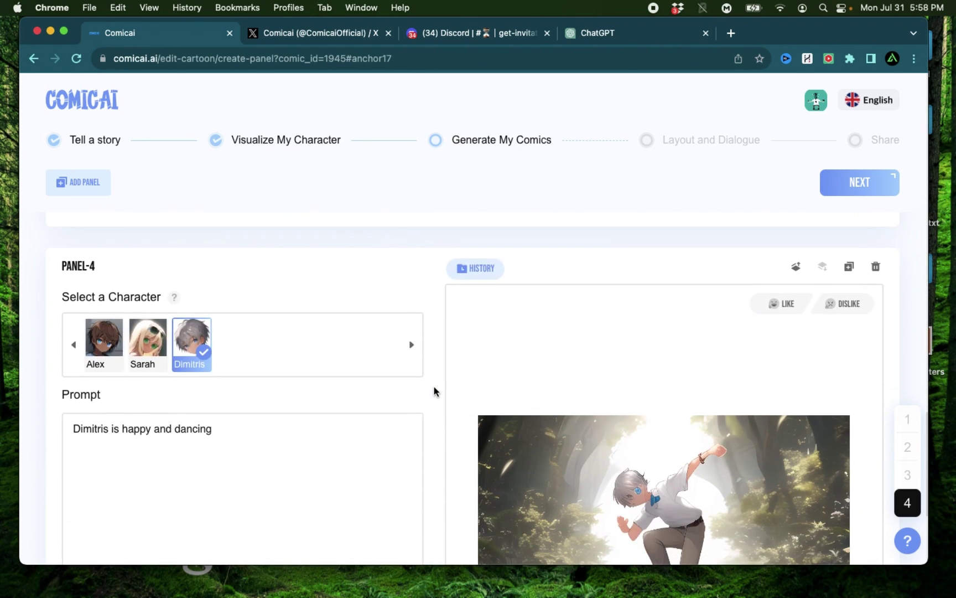
pyautogui.scroll(-2, 460, 342)
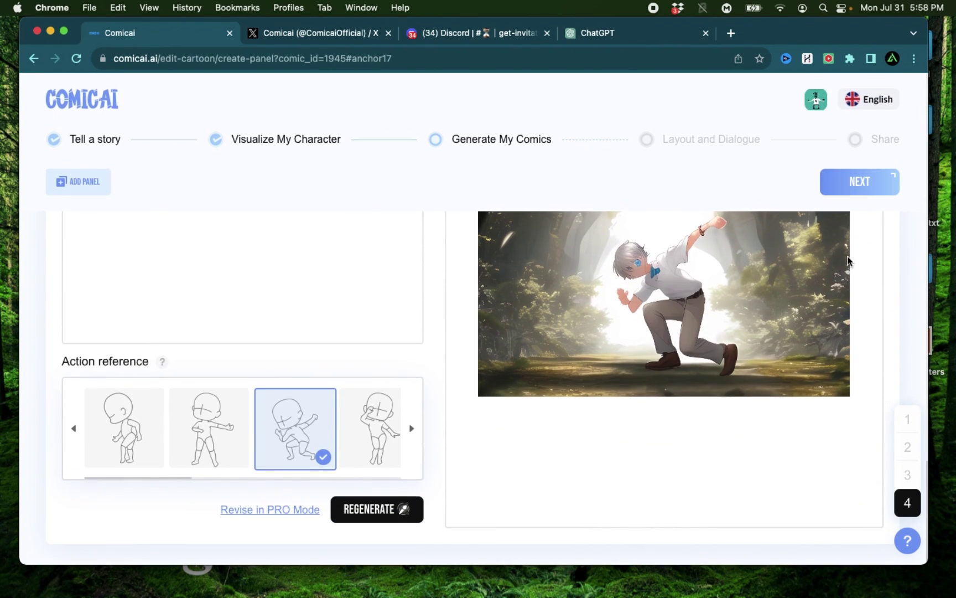
pyautogui.click(870, 187)
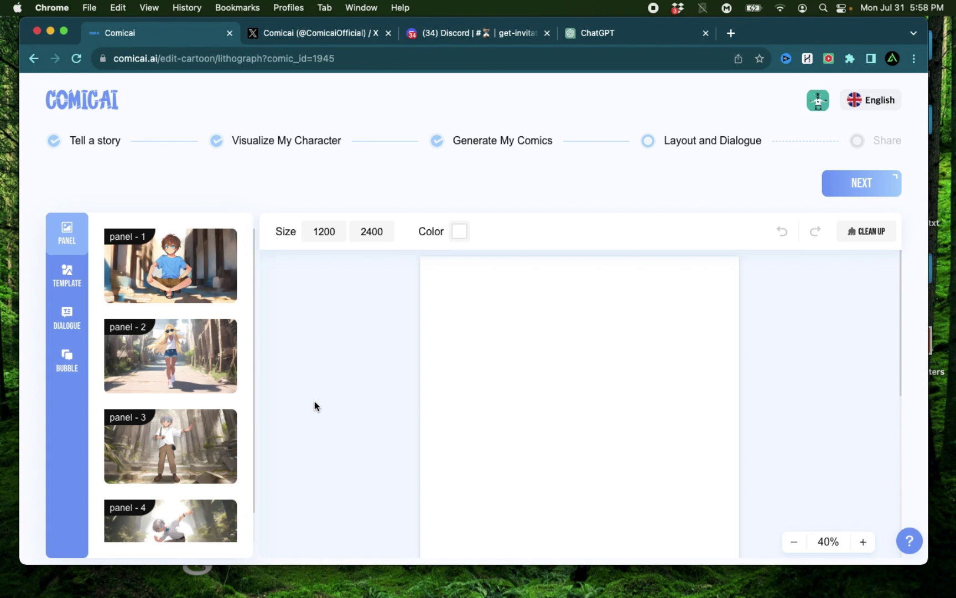
# - Browse the Frames, 4-Grid and 6-Grid layout templates for the blank page
pyautogui.scroll(-1, 192, 434)
pyautogui.scroll(1, 189, 430)
pyautogui.scroll(-1, 166, 421)
pyautogui.scroll(1, 167, 424)
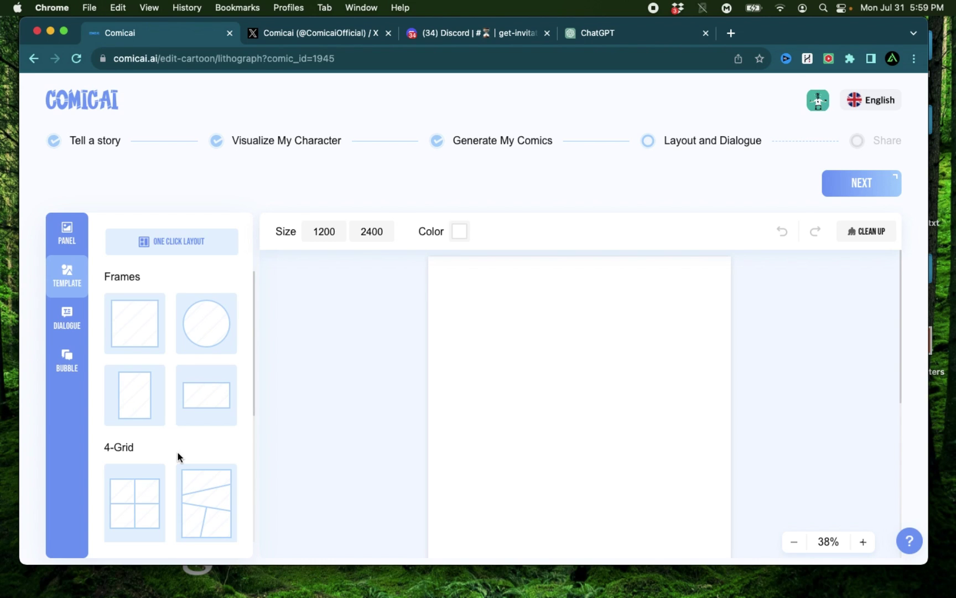
pyautogui.scroll(-3, 177, 457)
pyautogui.scroll(3, 178, 455)
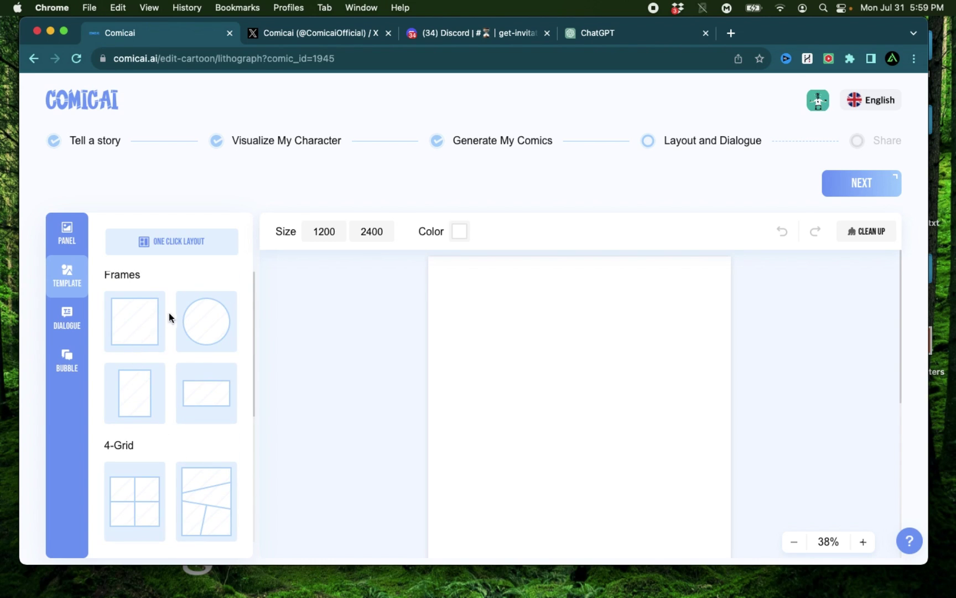
pyautogui.scroll(-3, 160, 382)
pyautogui.scroll(-2, 137, 398)
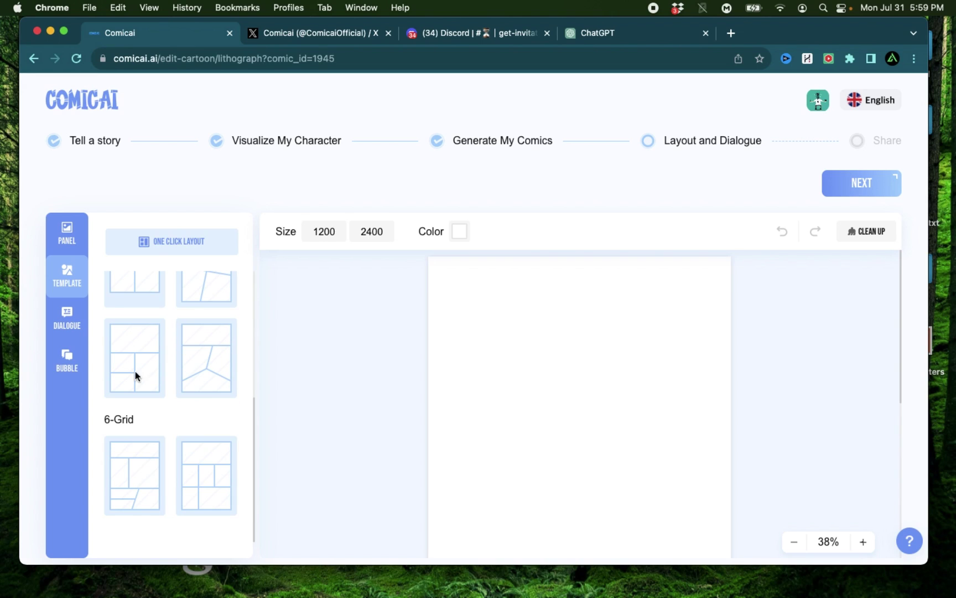
pyautogui.scroll(5, 137, 412)
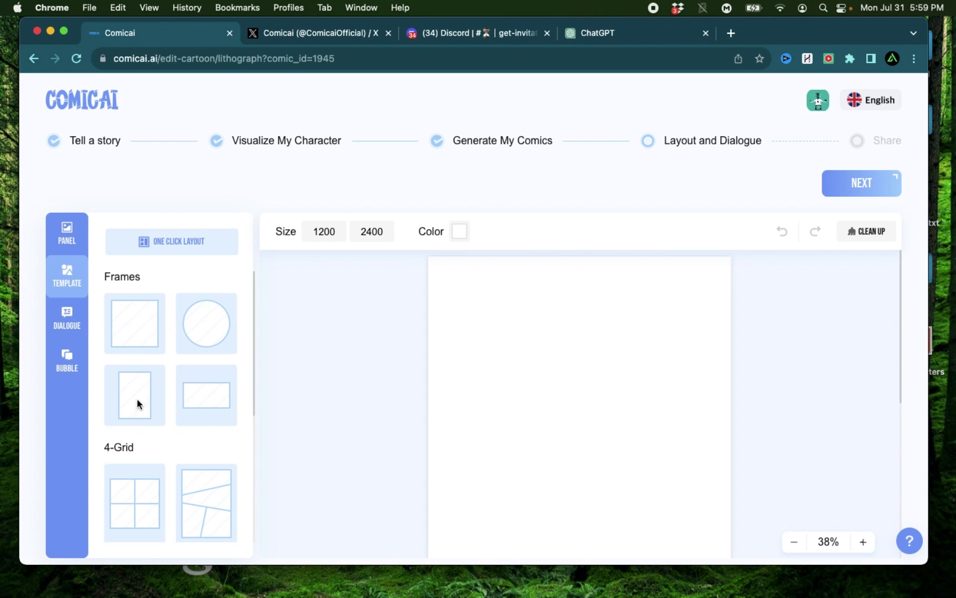
# - Place Panel-1's image of Alex onto the blank page and zoom the view to 60%
pyautogui.click(68, 234)
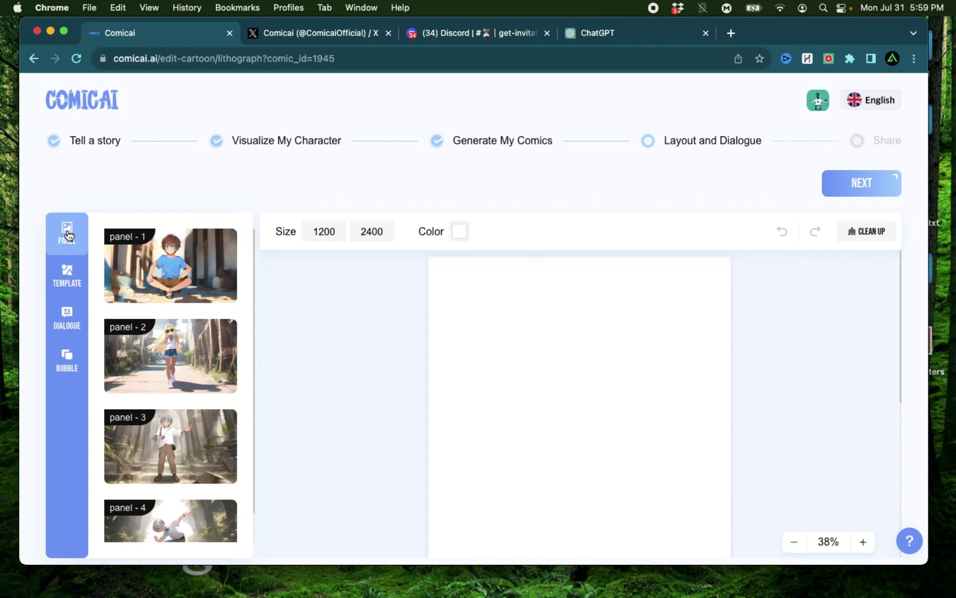
pyautogui.click(159, 266)
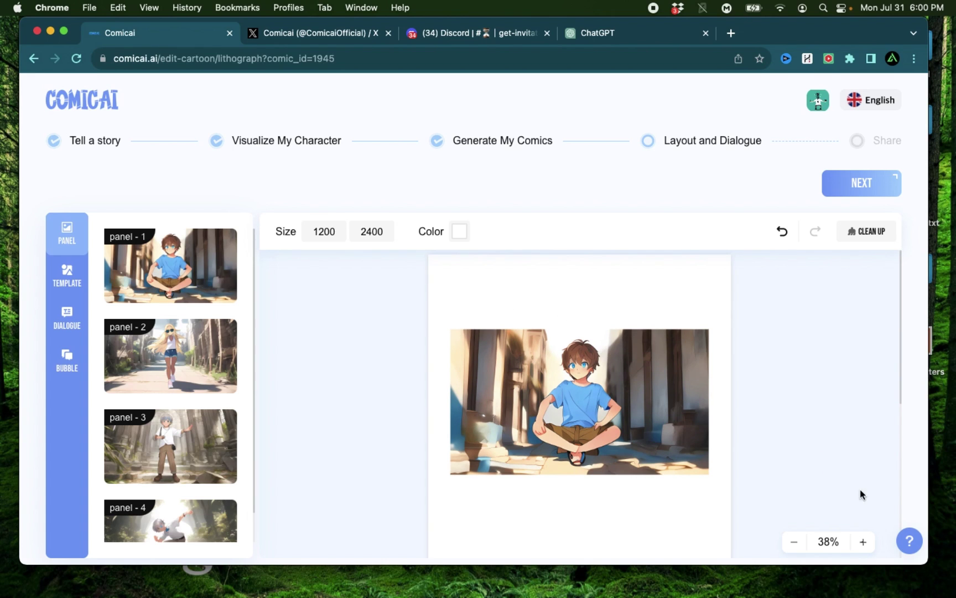
pyautogui.click(865, 542)
pyautogui.click(865, 542)
pyautogui.click(865, 542)
pyautogui.click(865, 542)
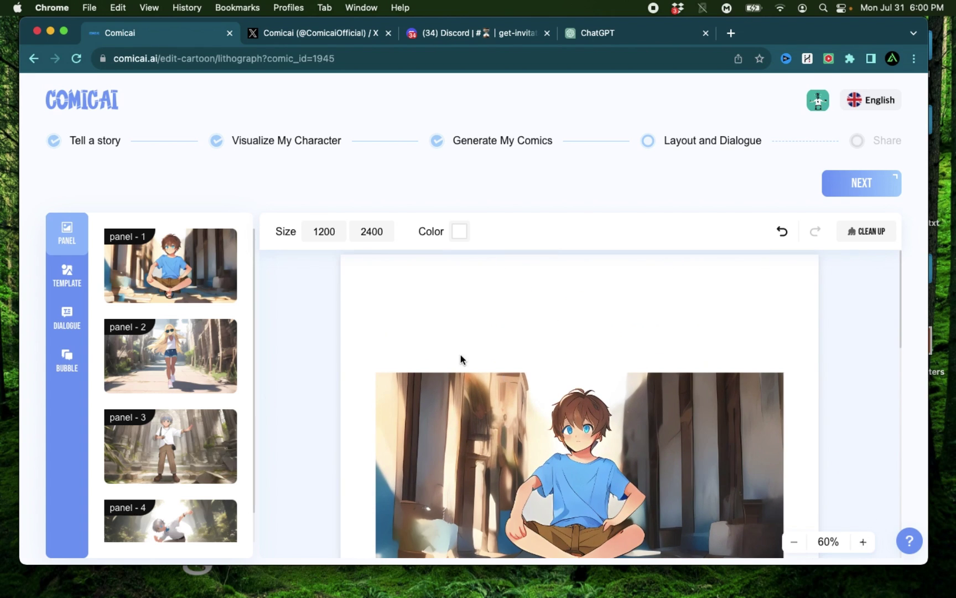
# - Add an oval speech bubble and drag it to the right of the boy's head
pyautogui.click(66, 360)
pyautogui.scroll(-5, 143, 399)
pyautogui.scroll(3, 144, 401)
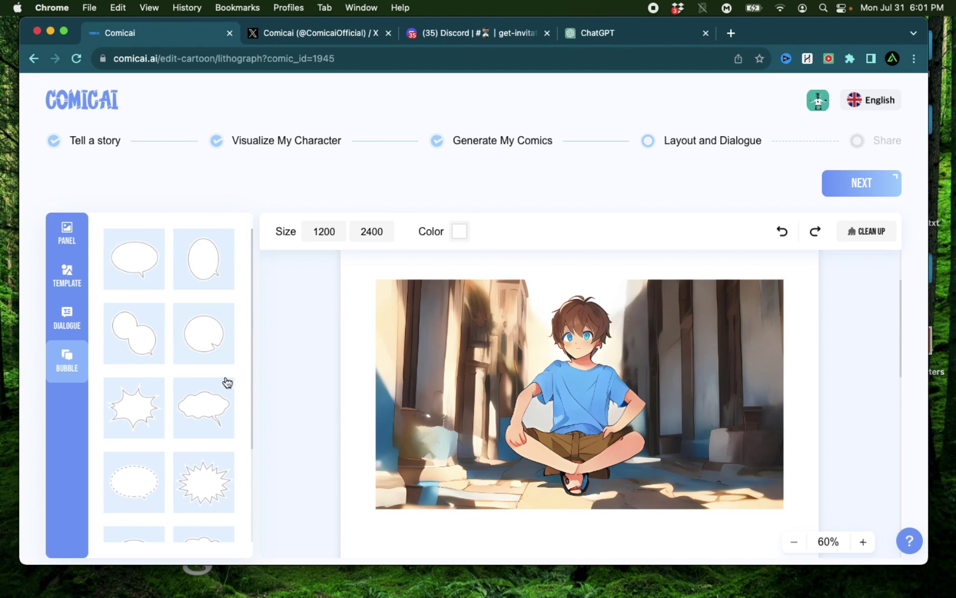
pyautogui.scroll(-3, 217, 397)
pyautogui.click(131, 433)
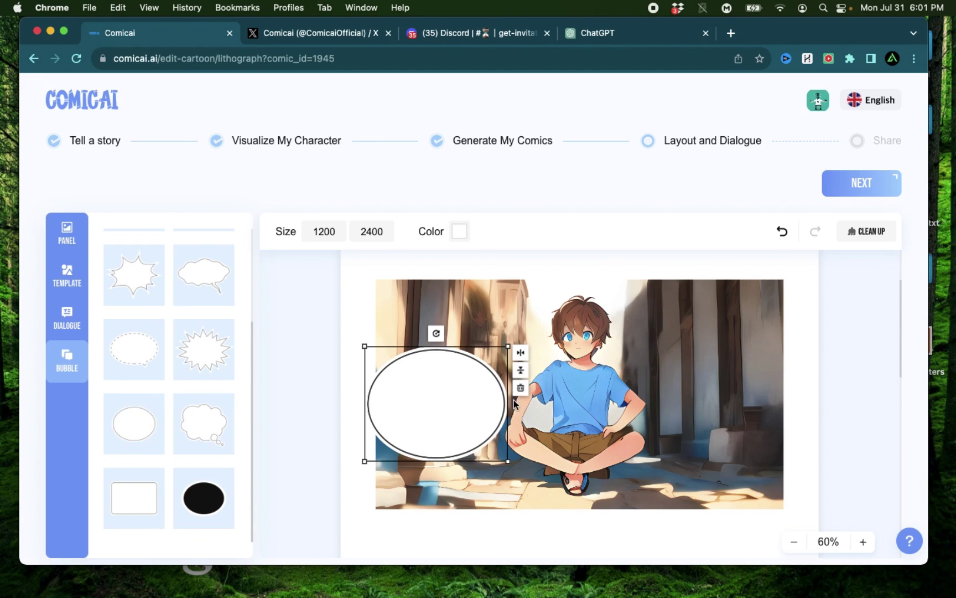
pyautogui.moveTo(454, 404); pyautogui.dragTo(717, 354)
# - Undo the last bubble nudge, then add a text box inside the oval bubble
pyautogui.click(67, 319)
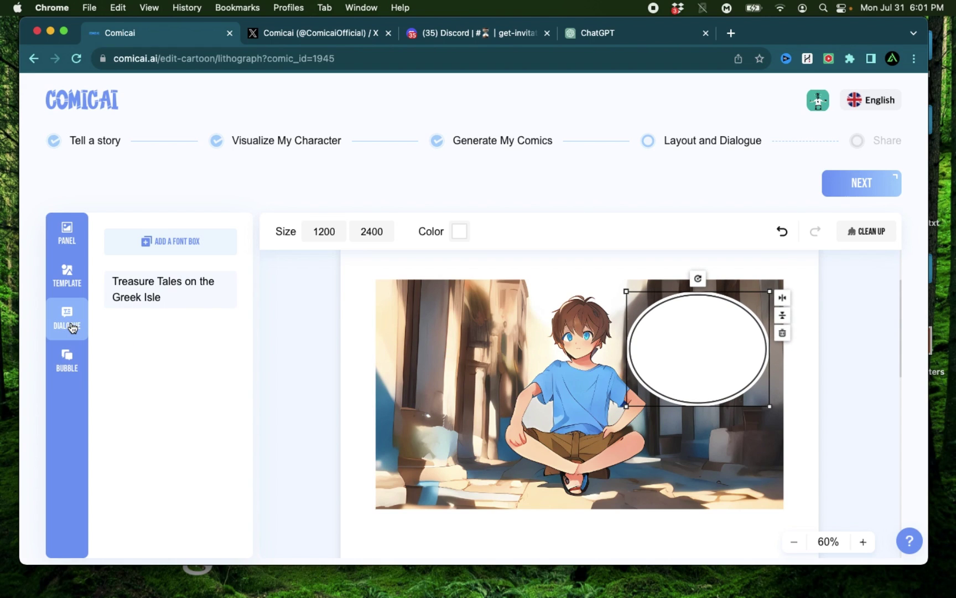
pyautogui.press('super+z')
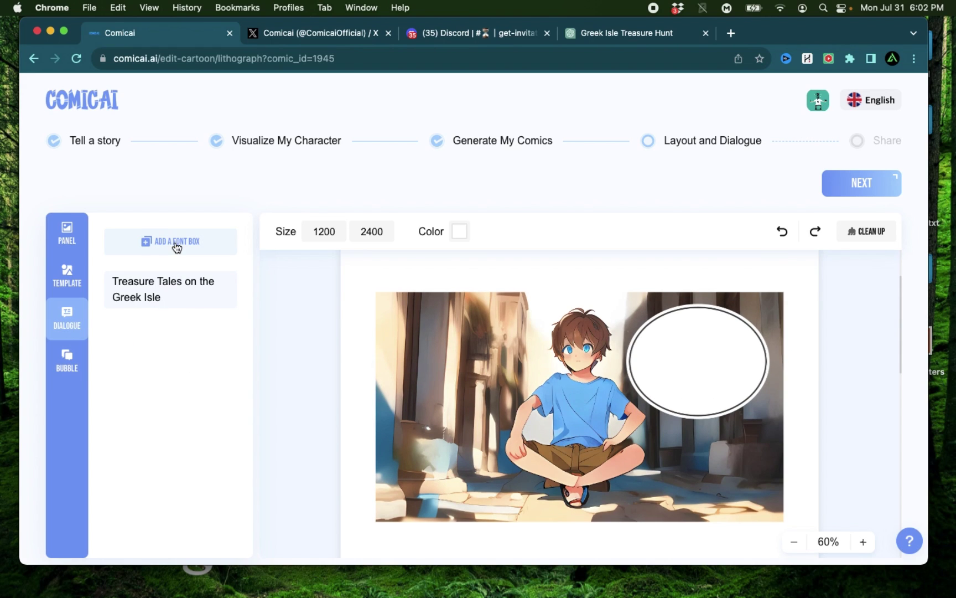
pyautogui.click(177, 242)
pyautogui.moveTo(574, 404); pyautogui.dragTo(700, 361)
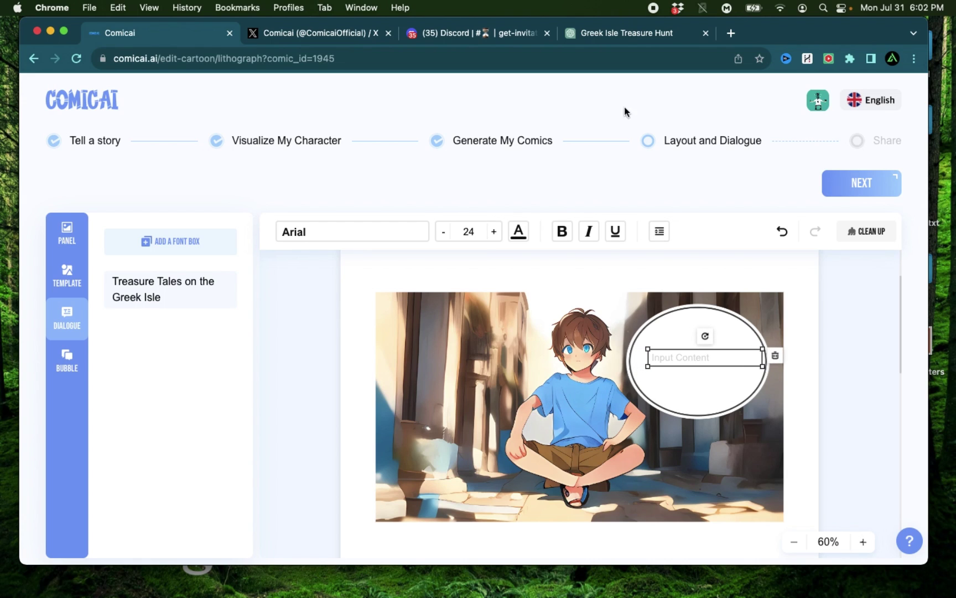
# - Copy Alex's first line from the ChatGPT script and paste it into the bubble's text box
pyautogui.click(673, 32)
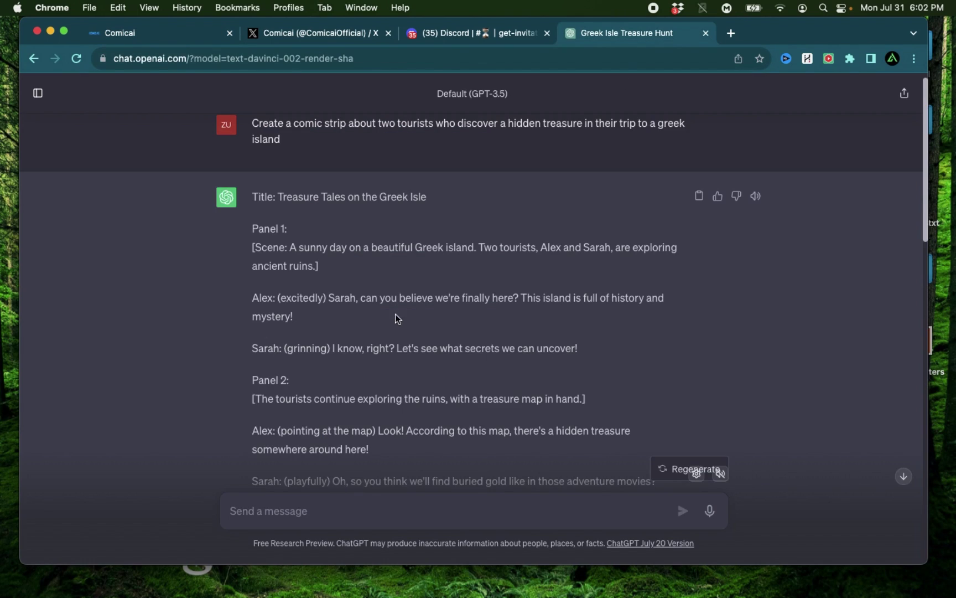
pyautogui.scroll(-2, 413, 304)
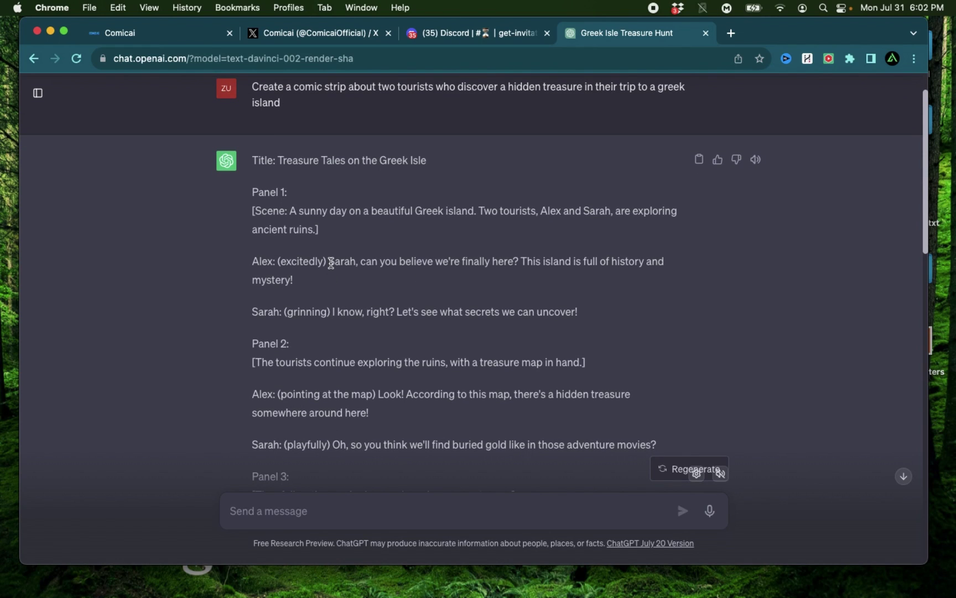
pyautogui.moveTo(330, 263); pyautogui.dragTo(330, 287)
pyautogui.press('super+c')
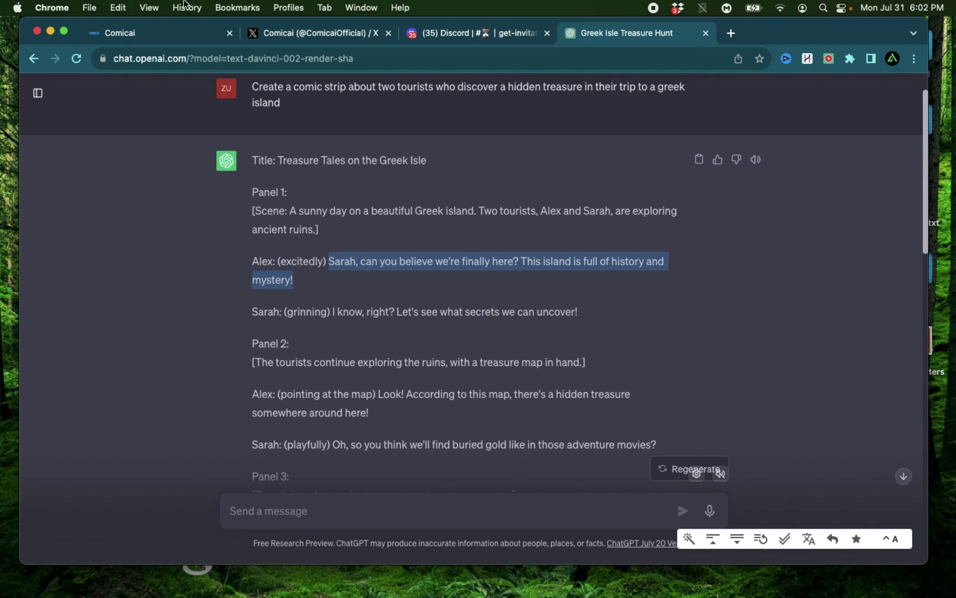
pyautogui.click(165, 34)
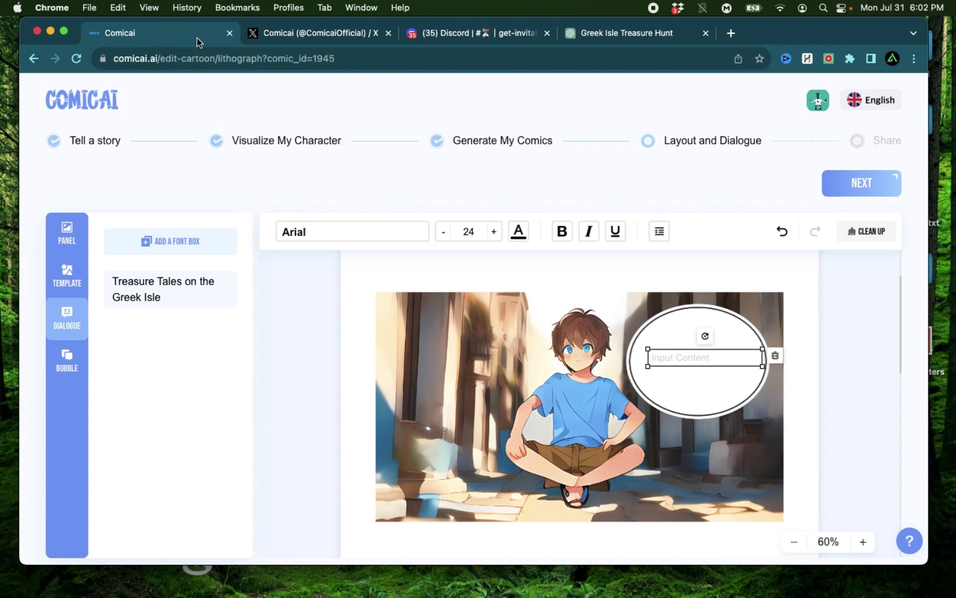
pyautogui.click(686, 357)
pyautogui.press('super+v')
pyautogui.click(824, 355)
pyautogui.click(719, 375)
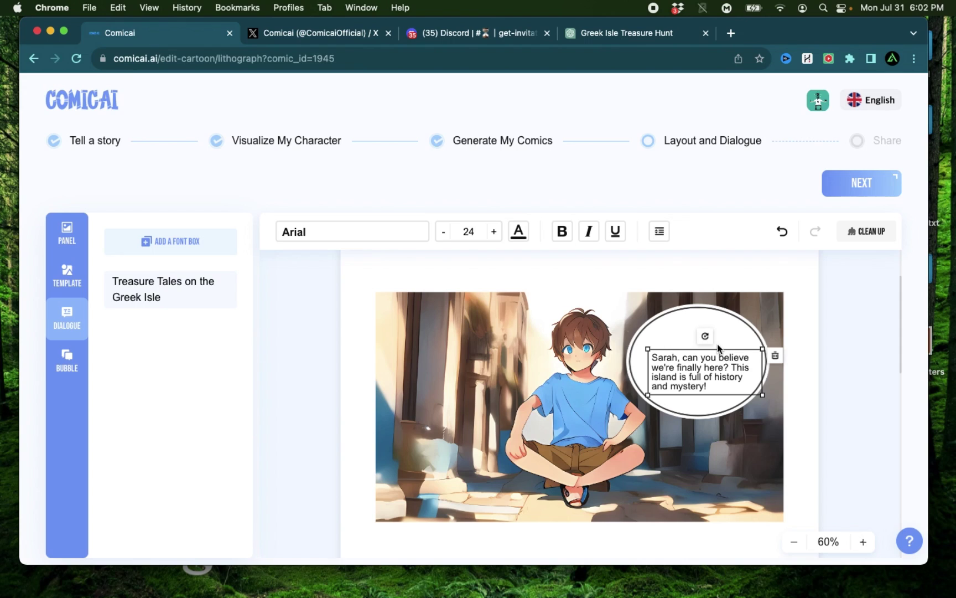
# - Nudge the dialogue text up within the bubble and enlarge it to size 25
pyautogui.click(675, 318)
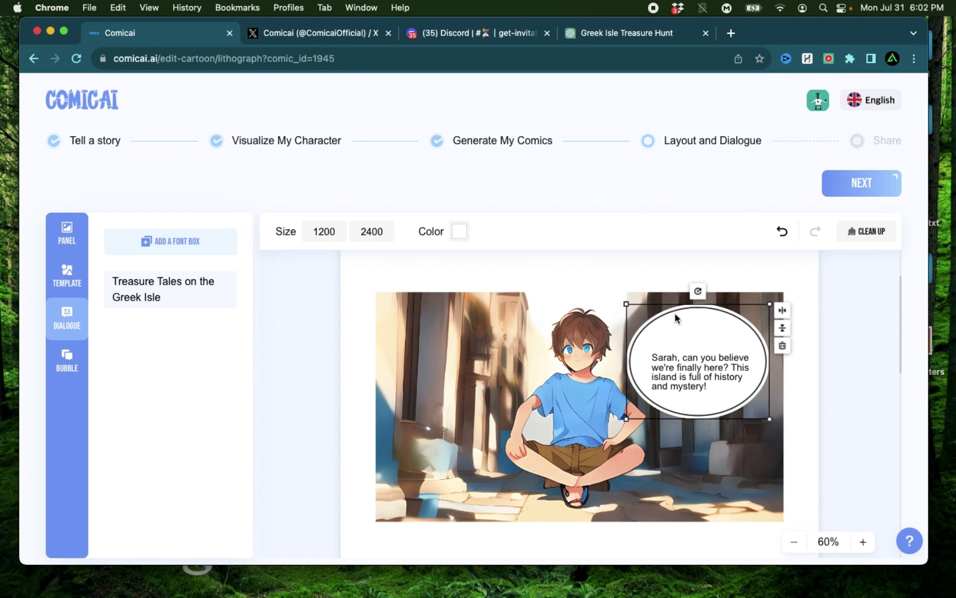
pyautogui.click(676, 382)
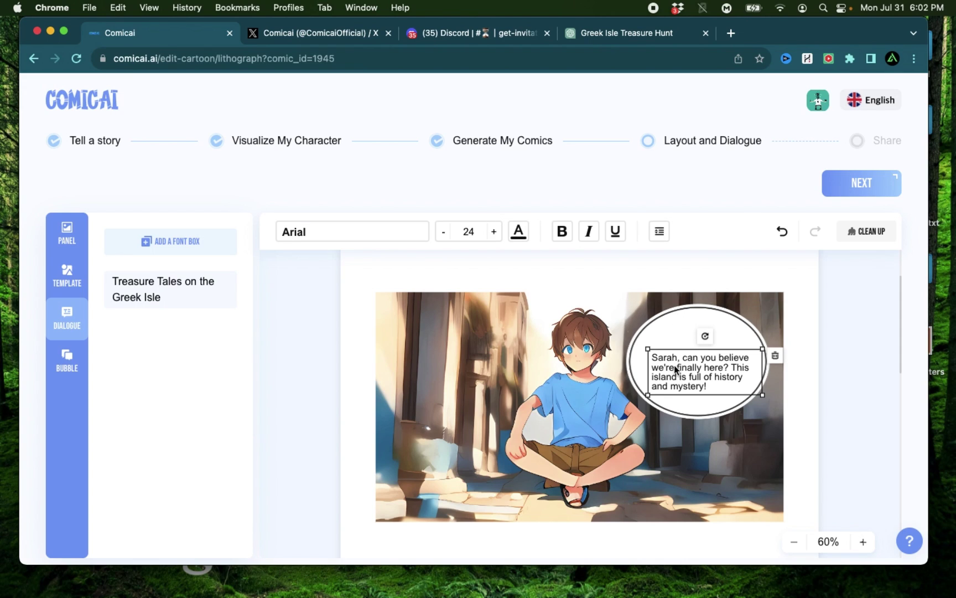
pyautogui.moveTo(674, 366); pyautogui.dragTo(676, 358)
pyautogui.click(825, 403)
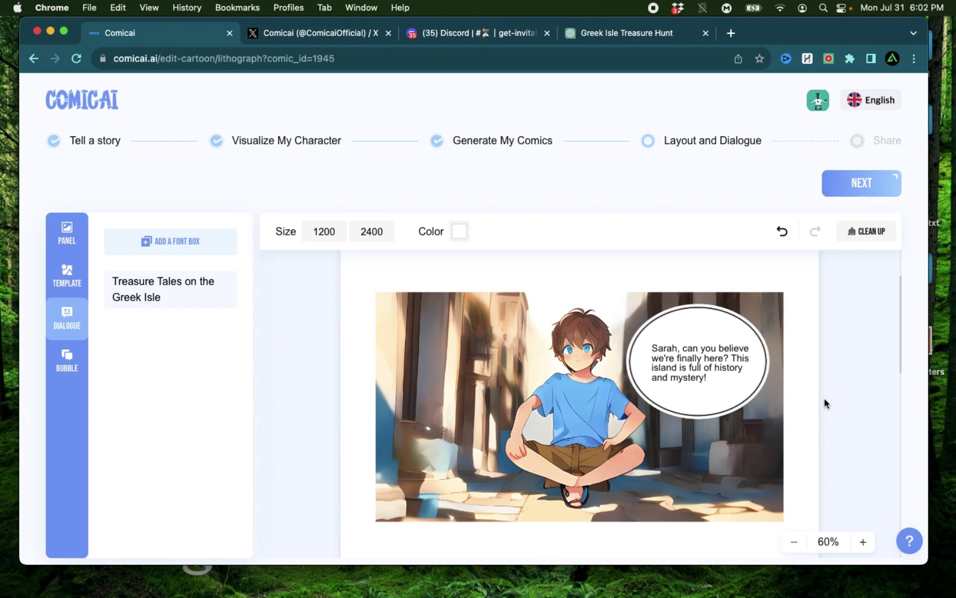
pyautogui.click(698, 363)
pyautogui.click(495, 232)
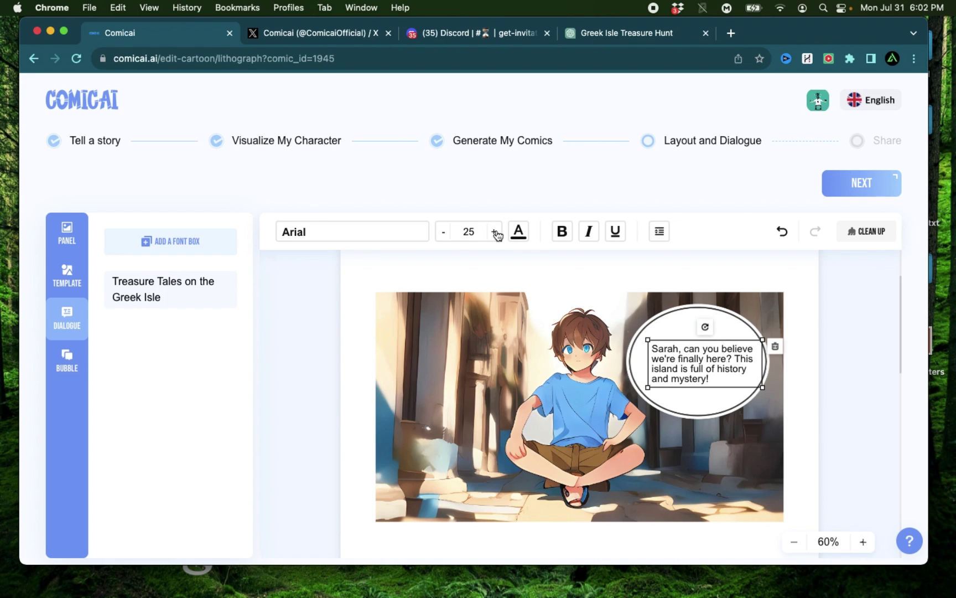
pyautogui.click(867, 394)
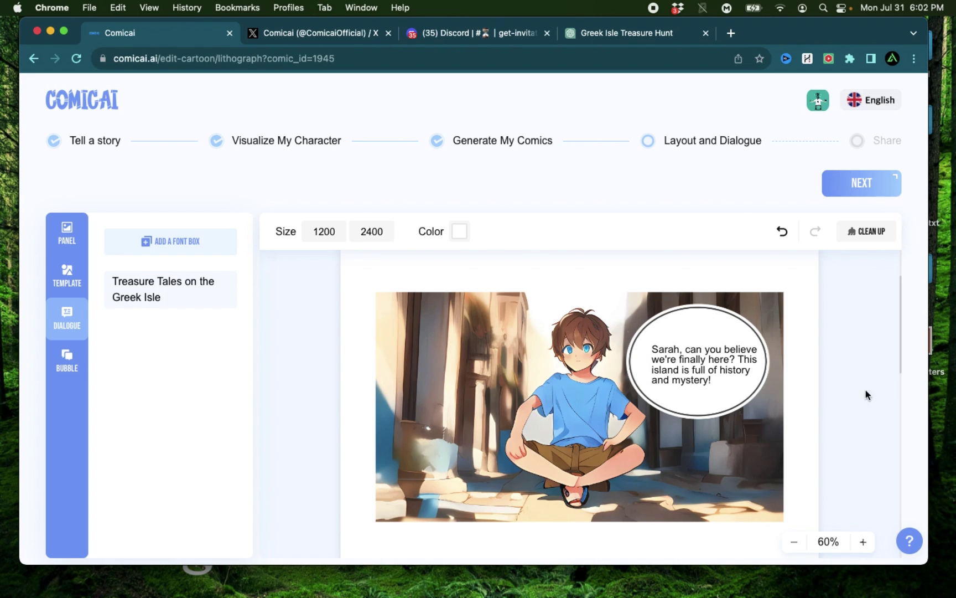
pyautogui.click(703, 373)
pyautogui.click(739, 399)
# - Add the blonde girl's running panel to the page with an oval bubble at lower left
pyautogui.scroll(-5, 739, 401)
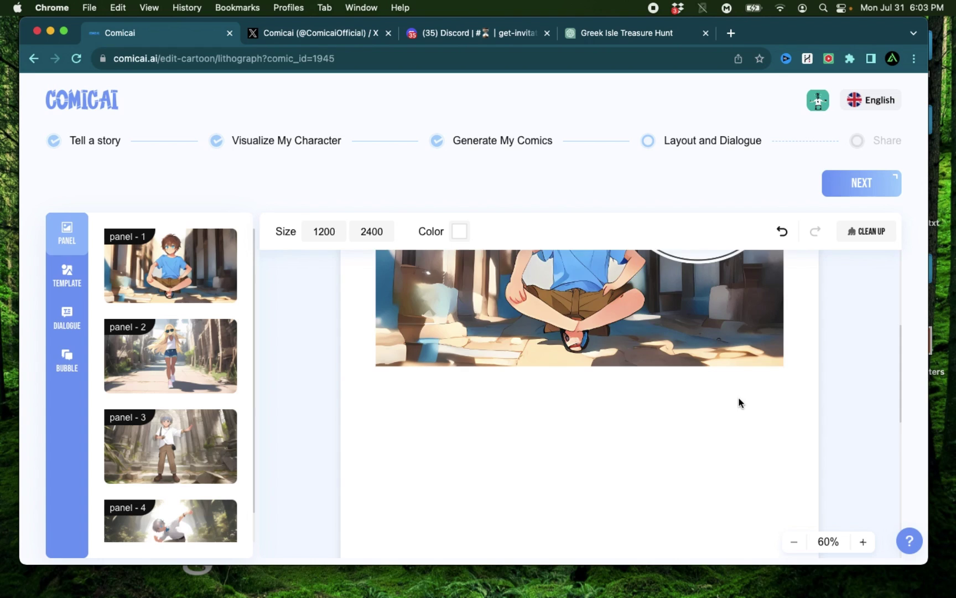
pyautogui.scroll(-3, 740, 403)
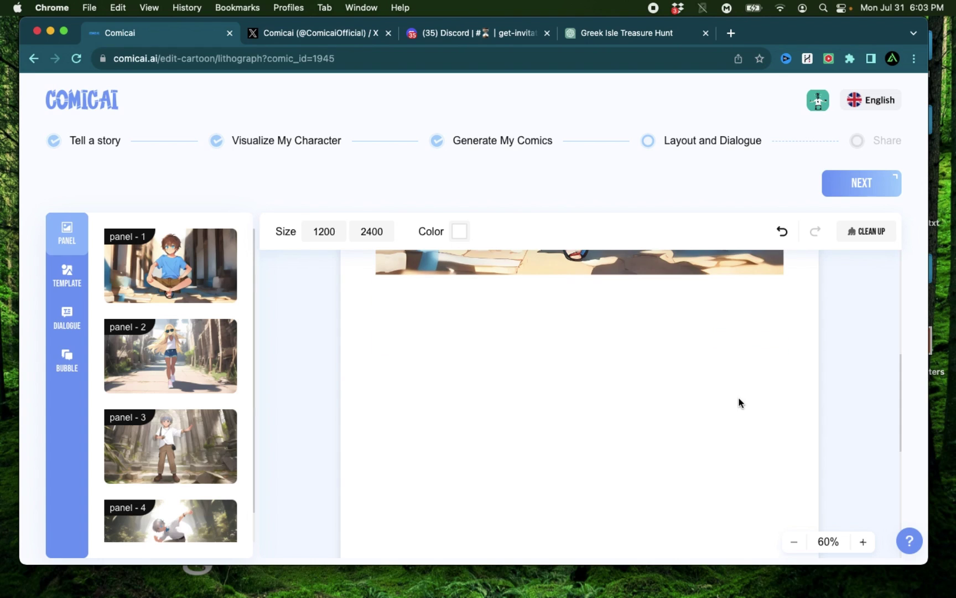
pyautogui.click(159, 349)
pyautogui.click(67, 359)
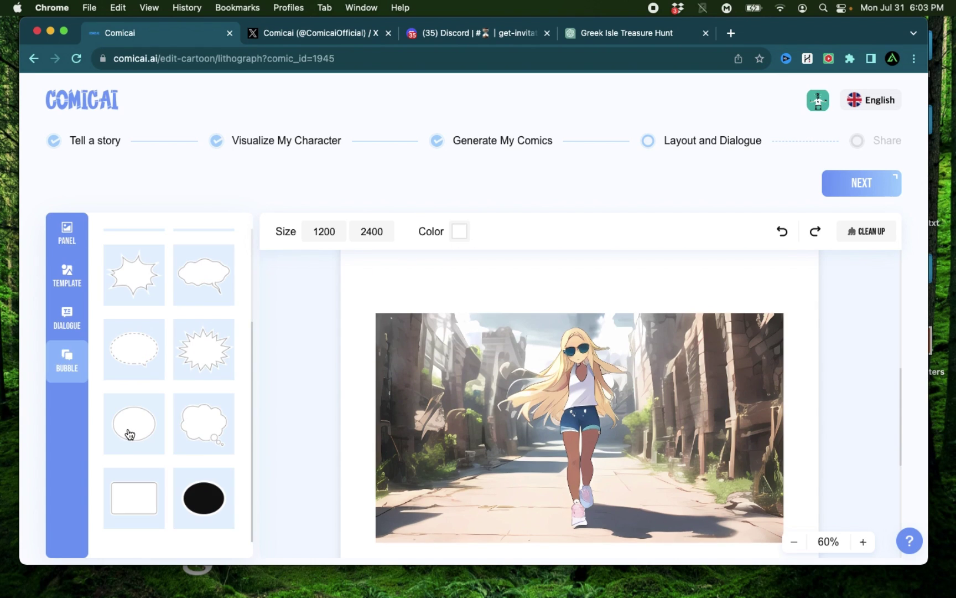
pyautogui.moveTo(129, 433); pyautogui.dragTo(462, 417)
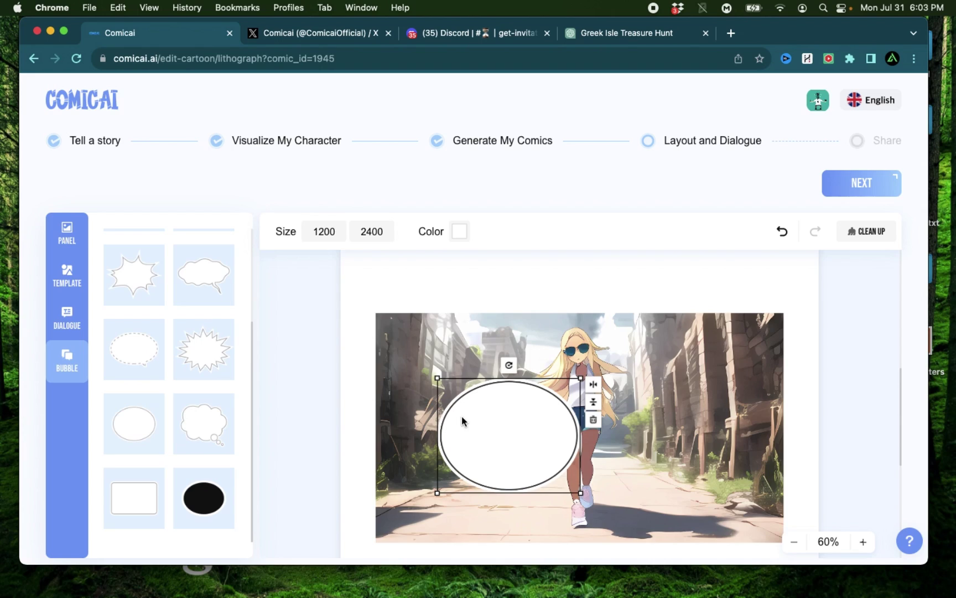
# - Fill the bubble with Sarah's ChatGPT reply 'I know, right? Let's see what secrets we can uncover!'
pyautogui.press('super+4')
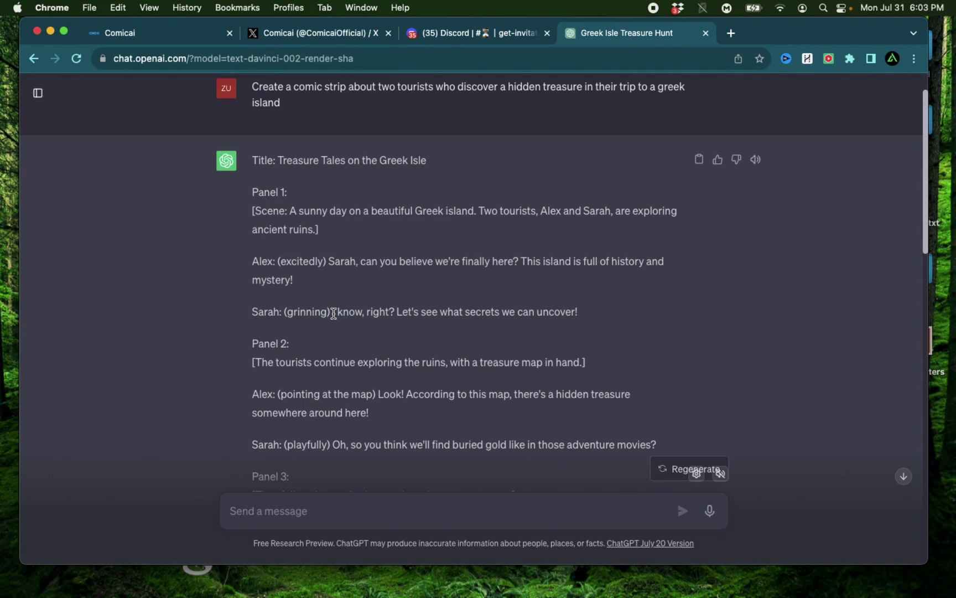
pyautogui.moveTo(332, 313); pyautogui.dragTo(583, 313)
pyautogui.press('super+c')
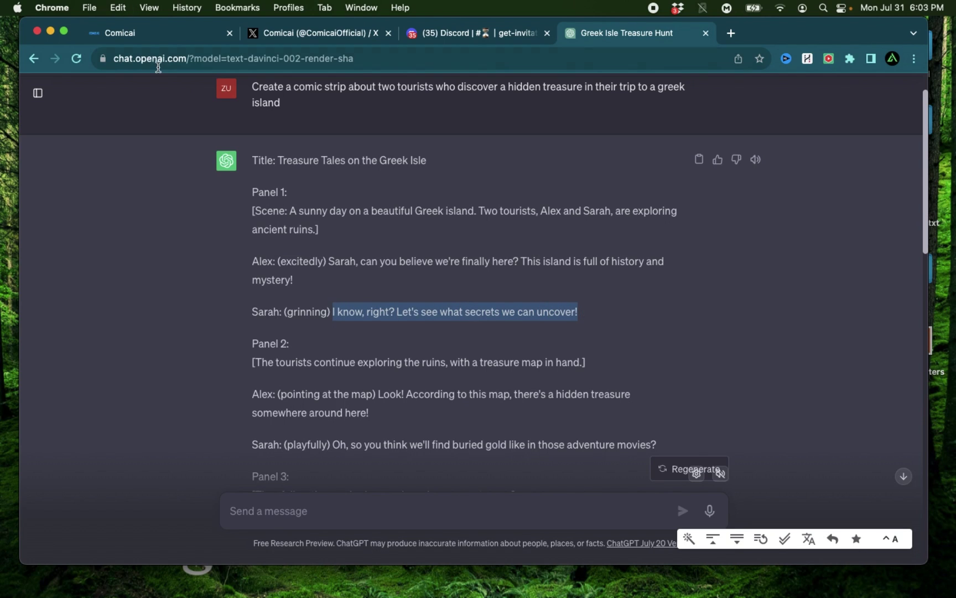
pyautogui.click(188, 32)
pyautogui.moveTo(435, 444); pyautogui.dragTo(443, 471)
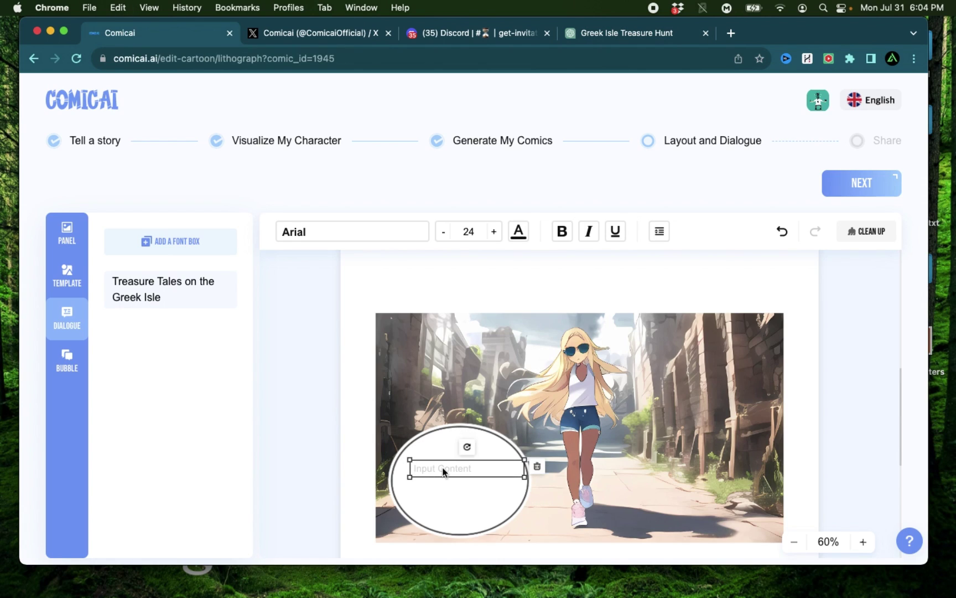
pyautogui.click(442, 470)
pyautogui.press('super+v')
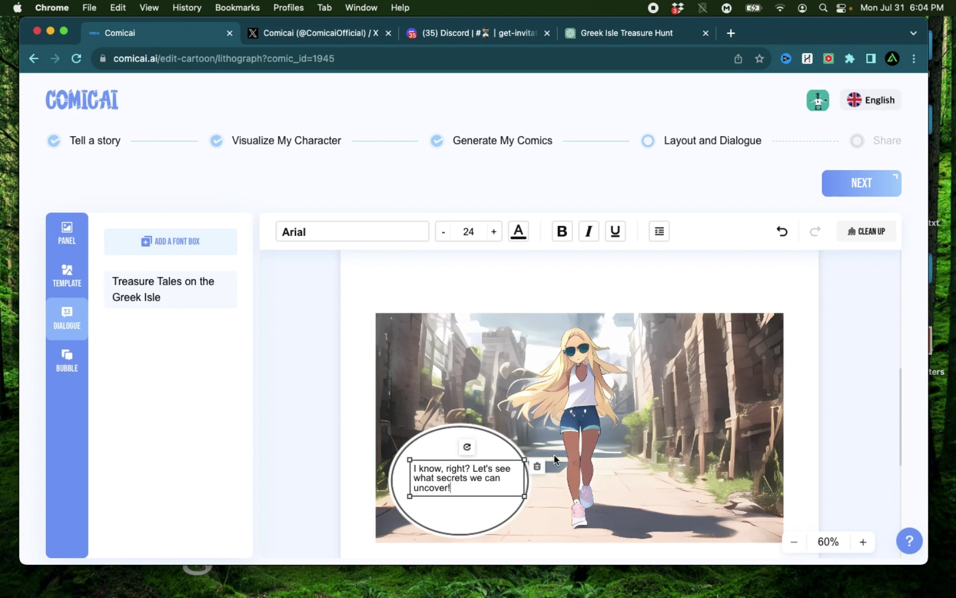
pyautogui.click(627, 450)
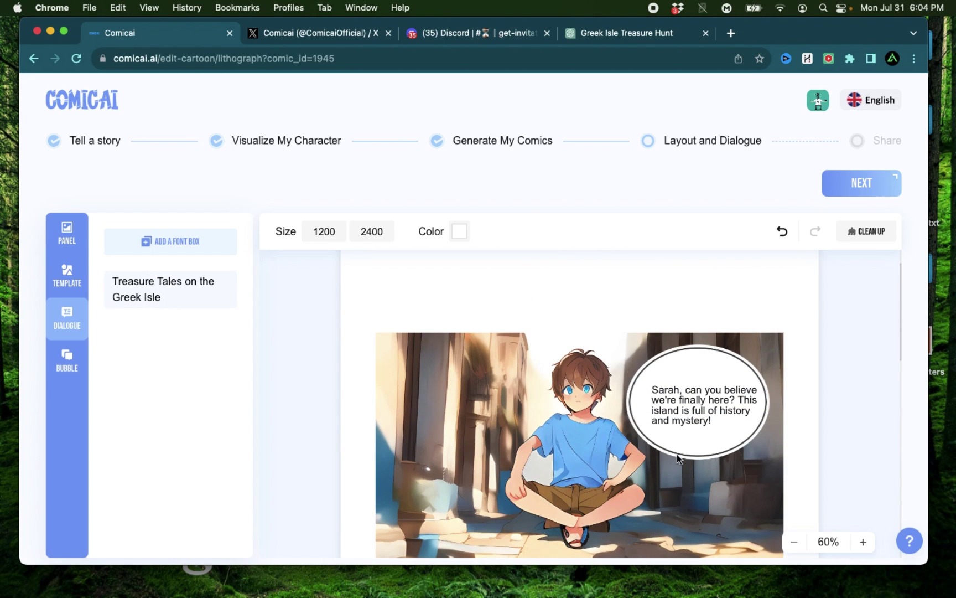
# - Add an oval speech bubble reading 'Welcome to Greece!' to the panel
pyautogui.scroll(-10, 675, 456)
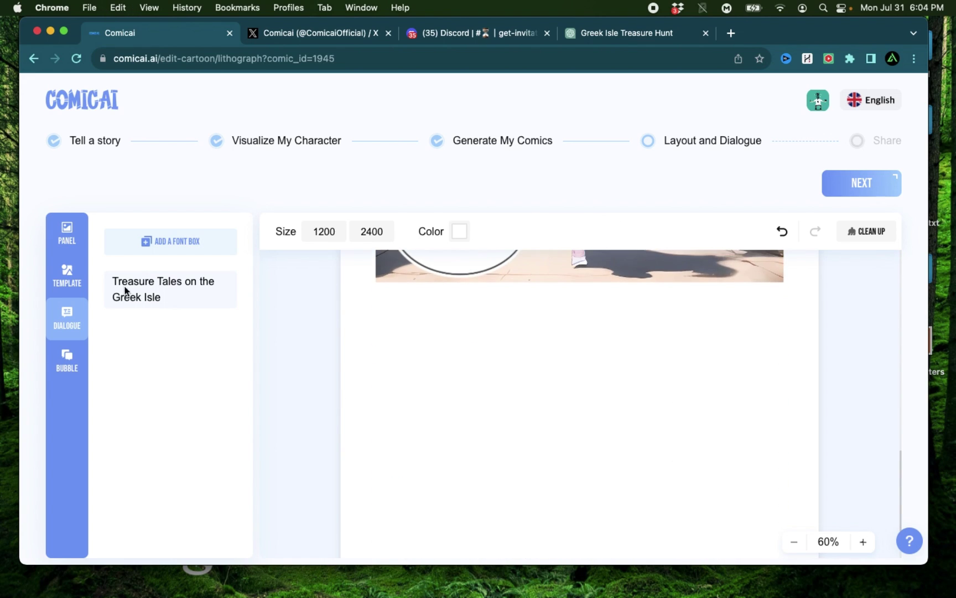
pyautogui.click(67, 236)
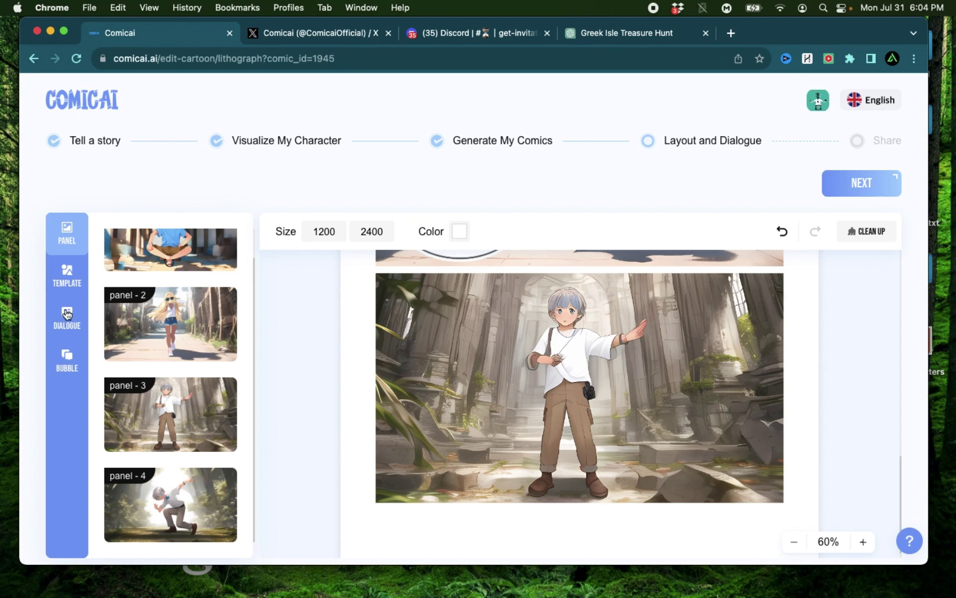
pyautogui.click(70, 362)
pyautogui.scroll(-3, 158, 376)
pyautogui.moveTo(133, 441); pyautogui.dragTo(476, 420)
pyautogui.write('Welcome to Greece!')
pyautogui.click(262, 404)
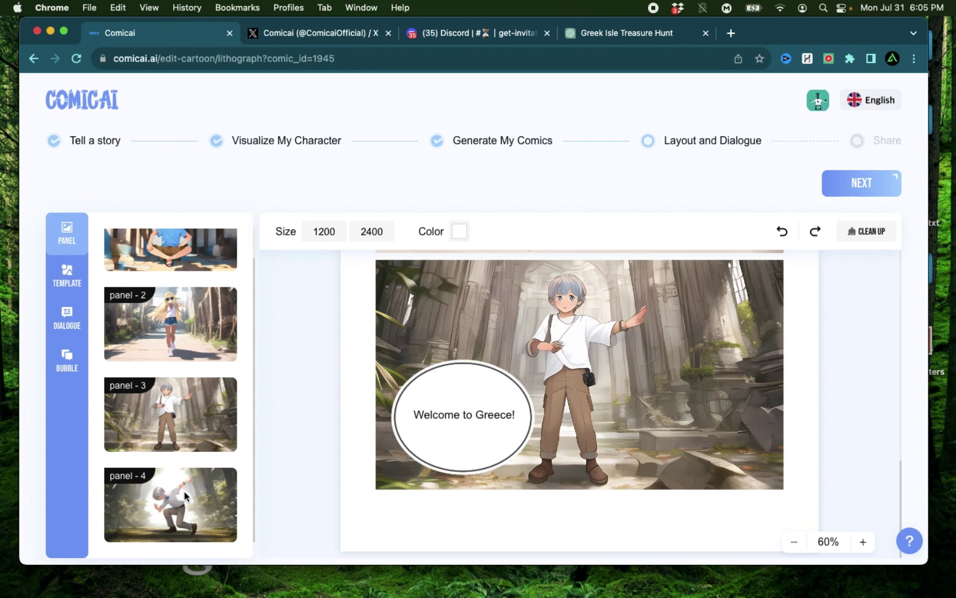
# - Move the boy's panel up so it sits just below panel 1
pyautogui.scroll(10, 312, 387)
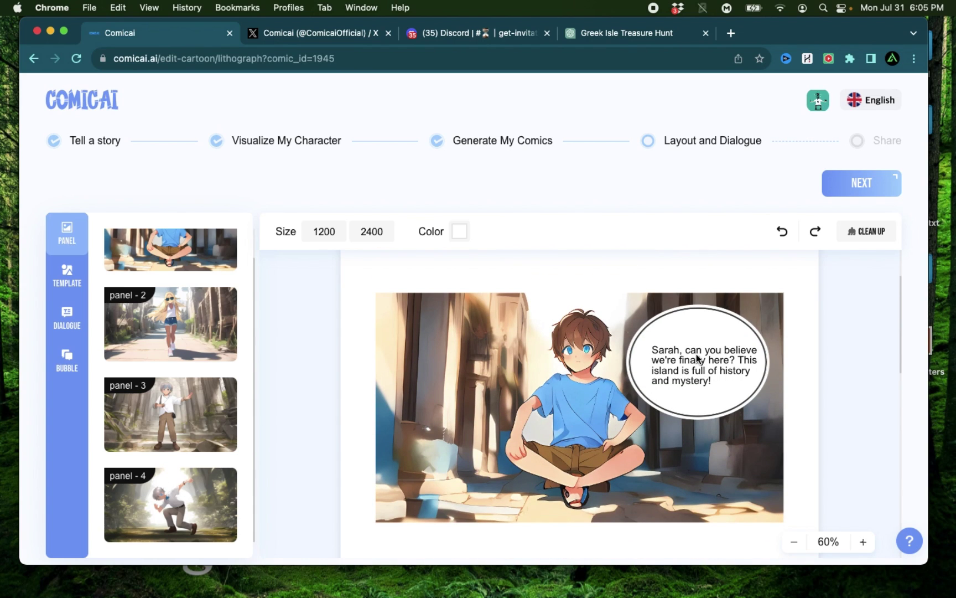
pyautogui.scroll(-3, 697, 357)
pyautogui.scroll(5, 697, 357)
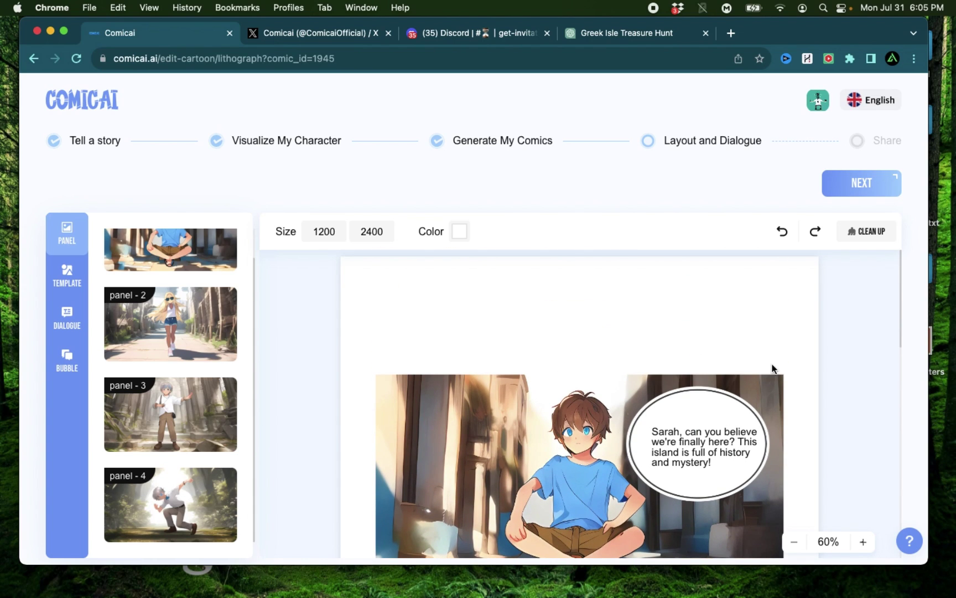
pyautogui.click(478, 438)
pyautogui.scroll(-3, 467, 354)
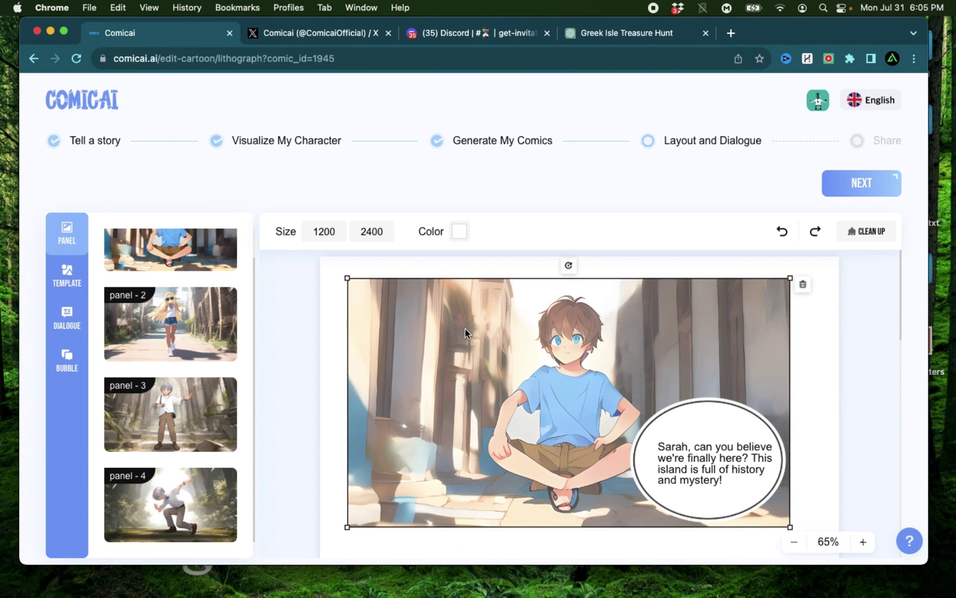
pyautogui.scroll(-5, 803, 417)
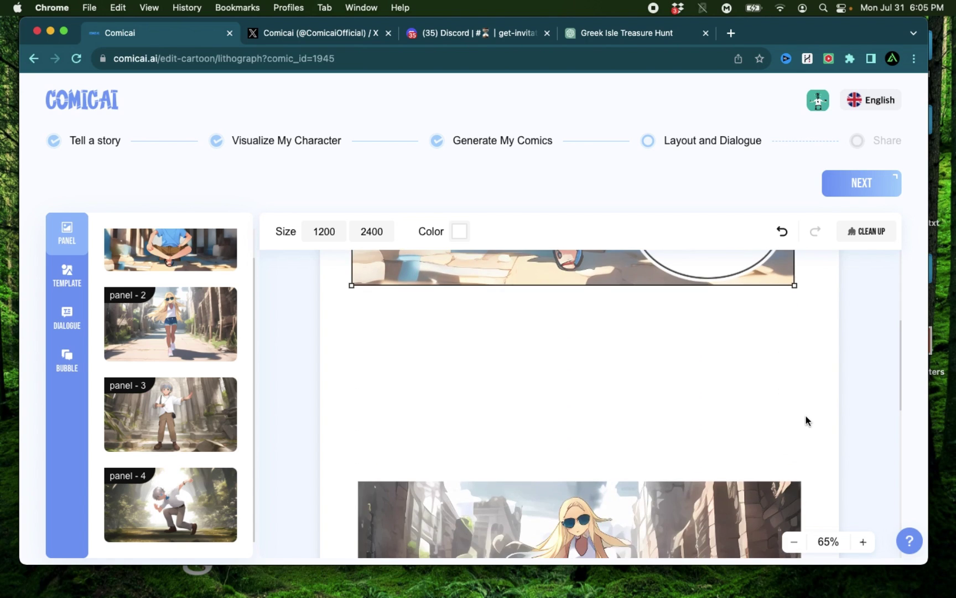
pyautogui.moveTo(576, 493); pyautogui.dragTo(568, 339)
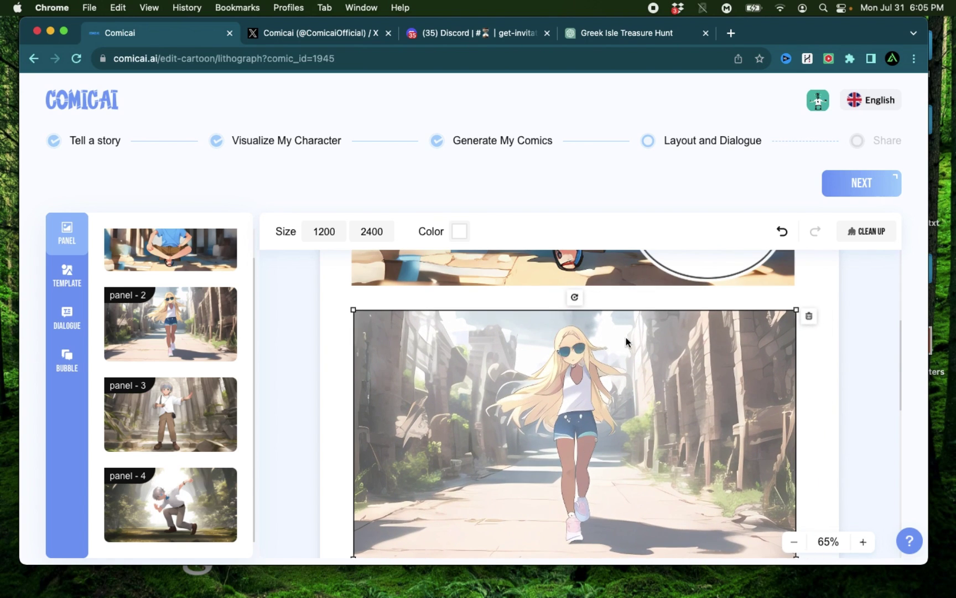
pyautogui.scroll(-10, 819, 427)
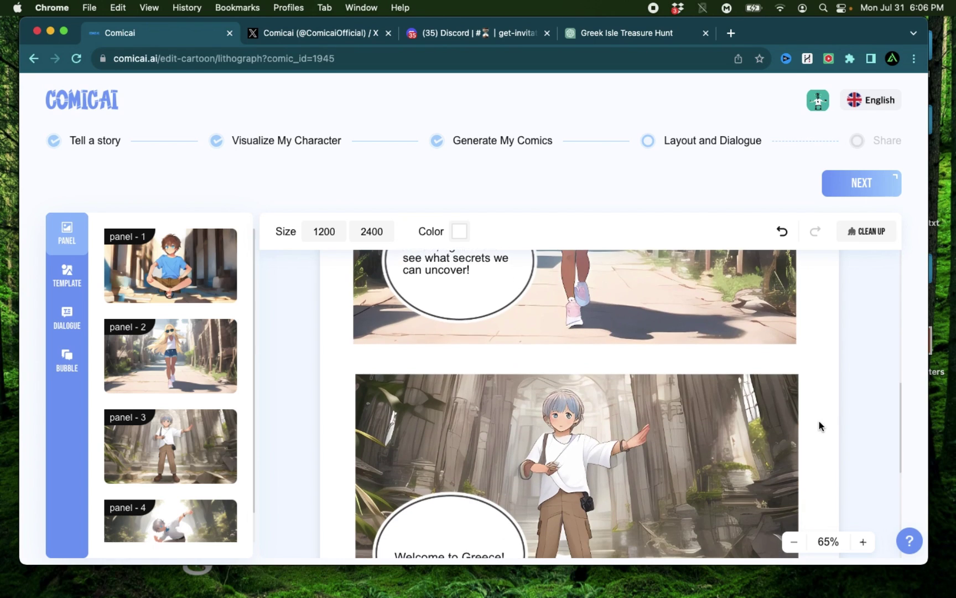
pyautogui.scroll(-3, 819, 426)
pyautogui.scroll(10, 820, 426)
pyautogui.scroll(-3, 687, 417)
pyautogui.scroll(-2, 687, 420)
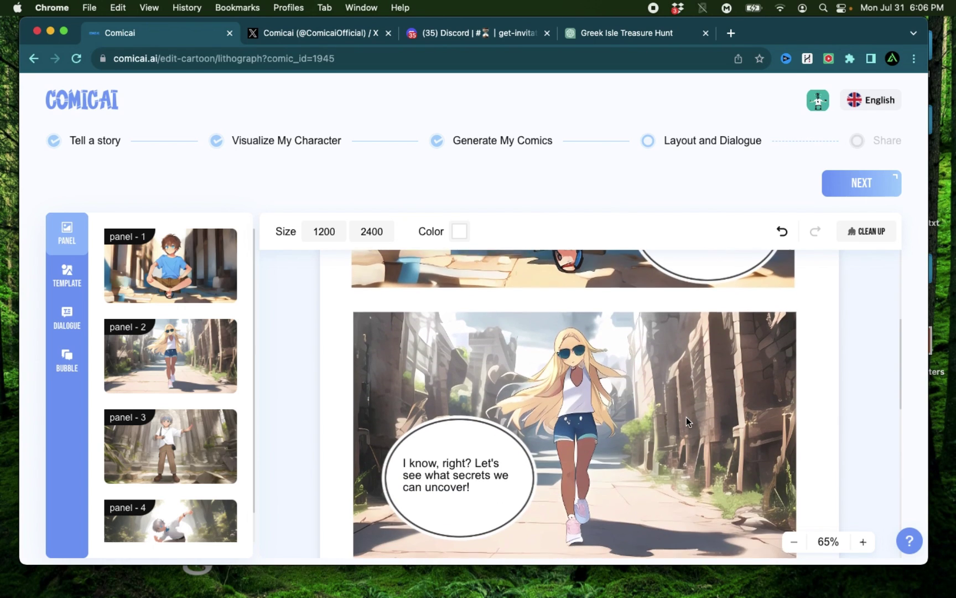
pyautogui.scroll(-5, 687, 421)
pyautogui.scroll(-2, 687, 417)
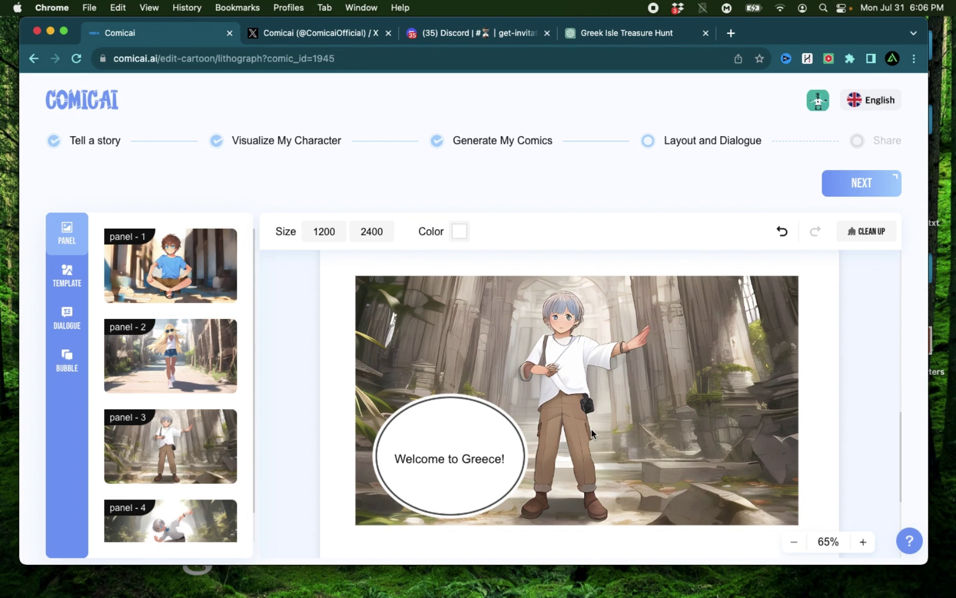
pyautogui.scroll(10, 736, 418)
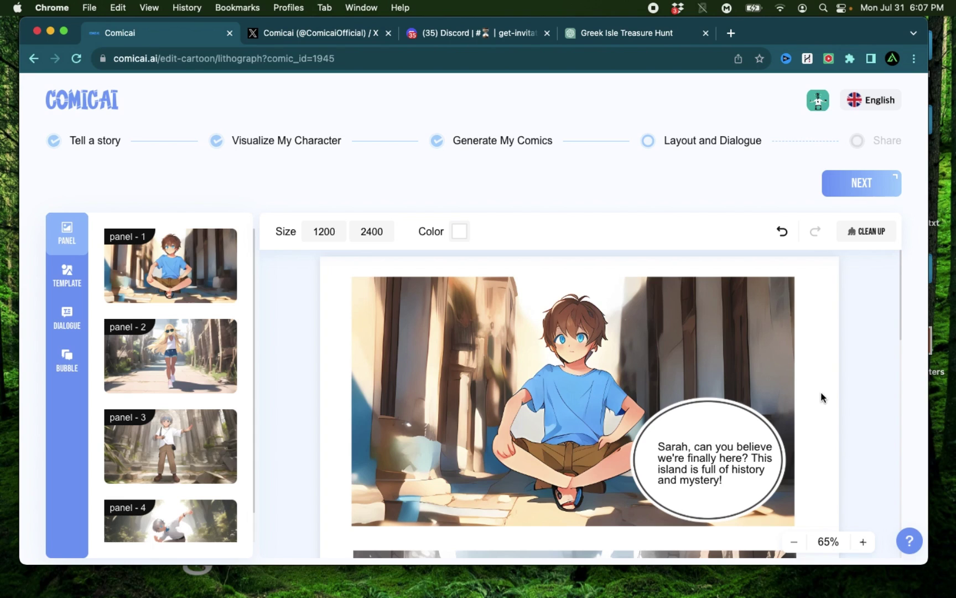
# - Finish the three-panel layout, download it as img.png, and check it in Preview
pyautogui.click(865, 185)
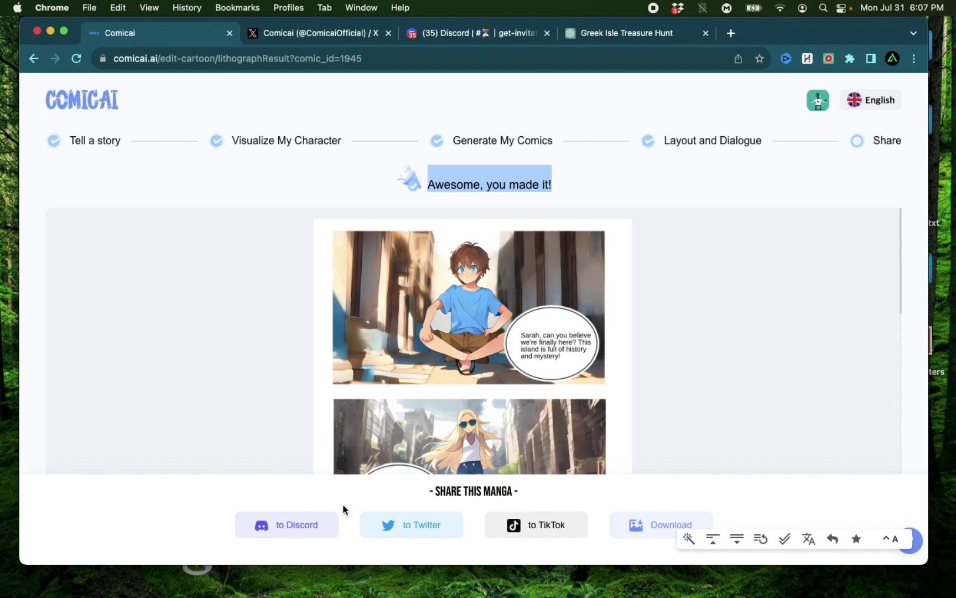
pyautogui.click(647, 526)
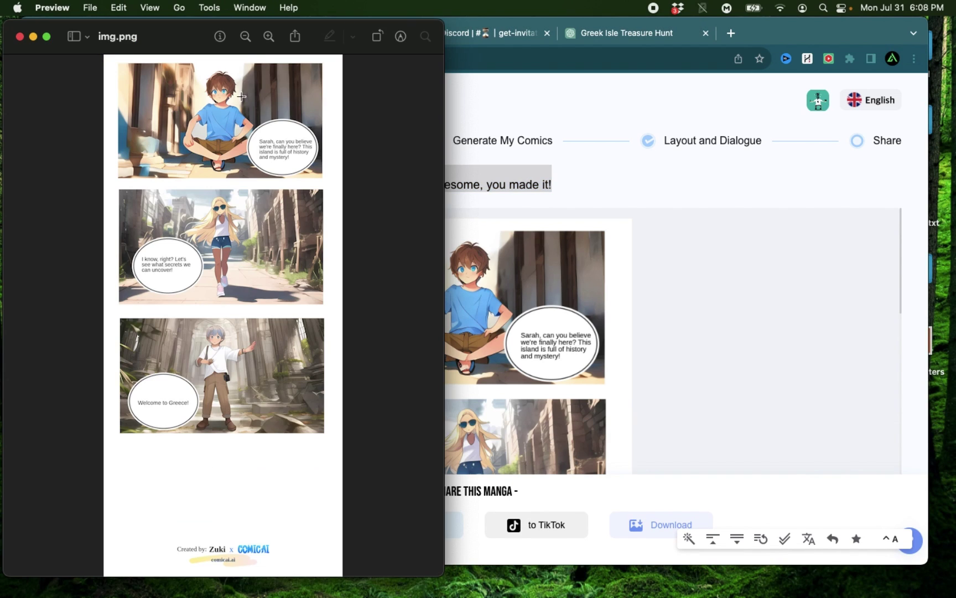
pyautogui.click(269, 37)
pyautogui.scroll(-5, 225, 109)
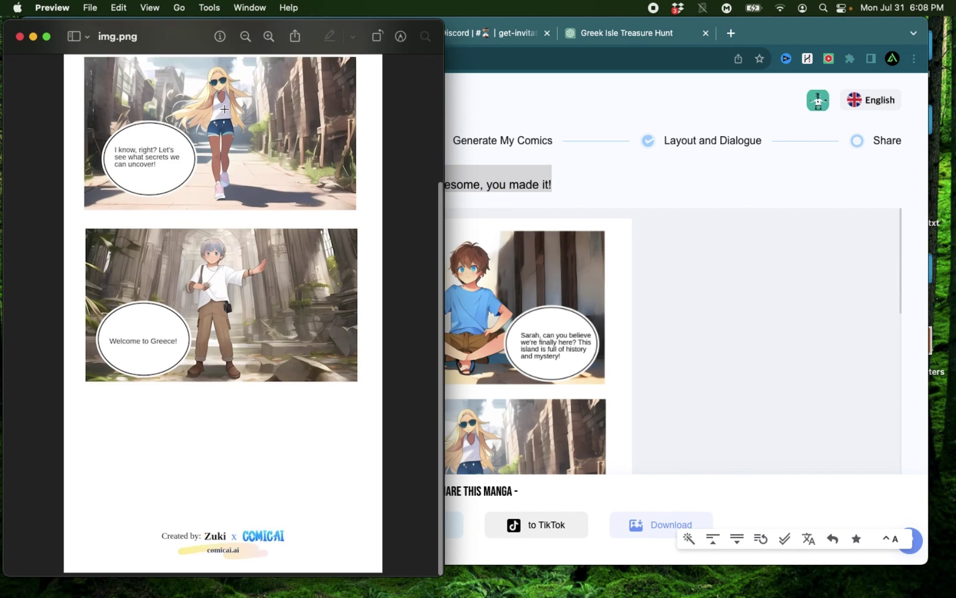
pyautogui.click(20, 36)
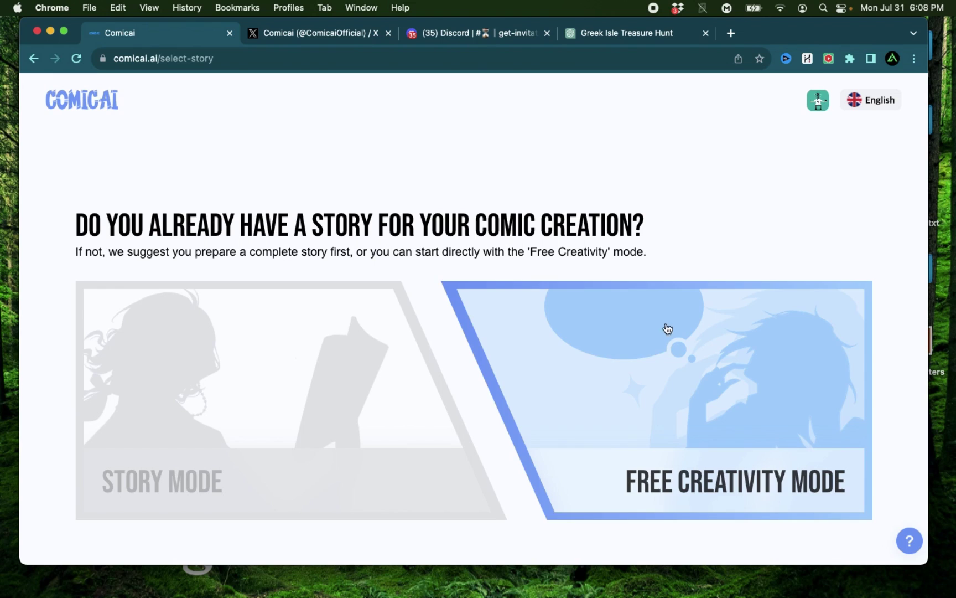
# - Start a Free Creativity Mode comic titled 'Adventures in greece', enter the creator's name, and proceed
pyautogui.click(657, 352)
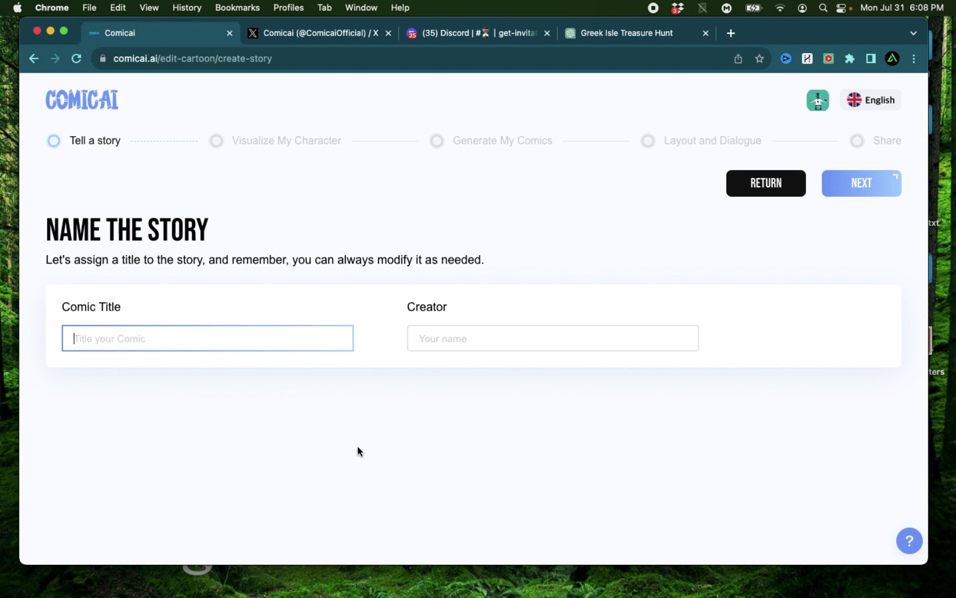
pyautogui.write('Adventures in greece')
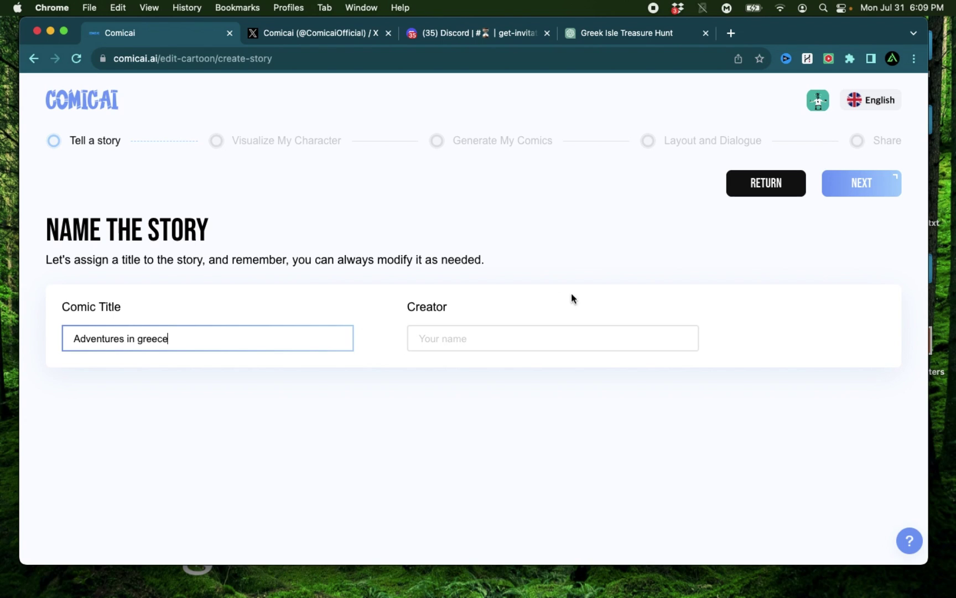
pyautogui.click(542, 337)
pyautogui.write('Zuki')
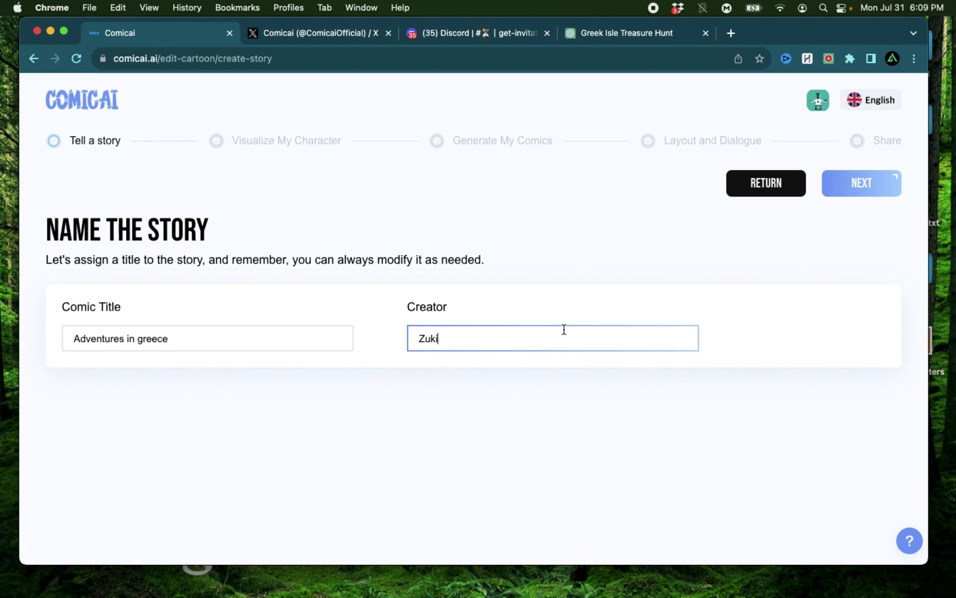
pyautogui.click(862, 181)
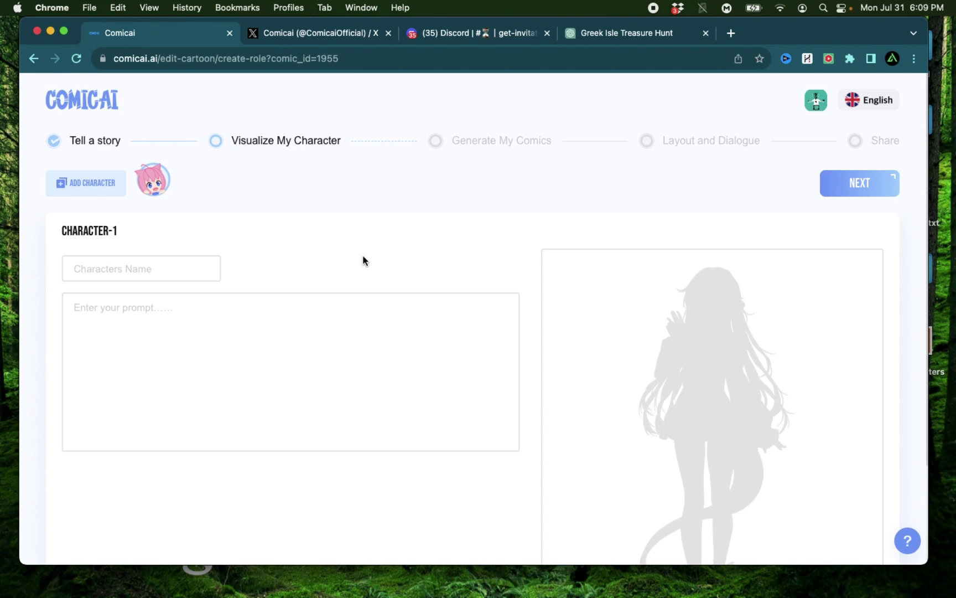
# - Open the AI character assistant and ask it to complete the current character
pyautogui.click(132, 275)
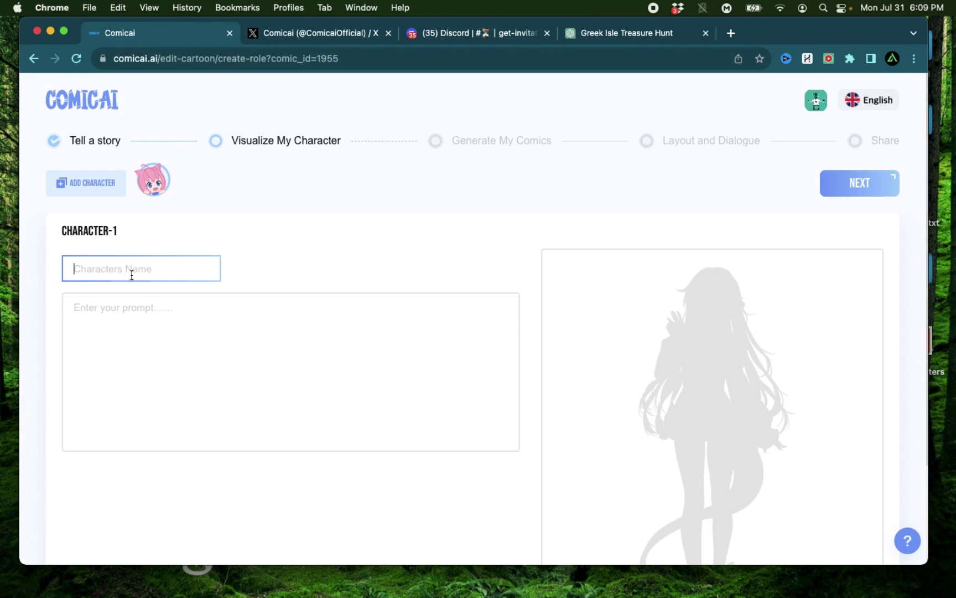
pyautogui.click(146, 178)
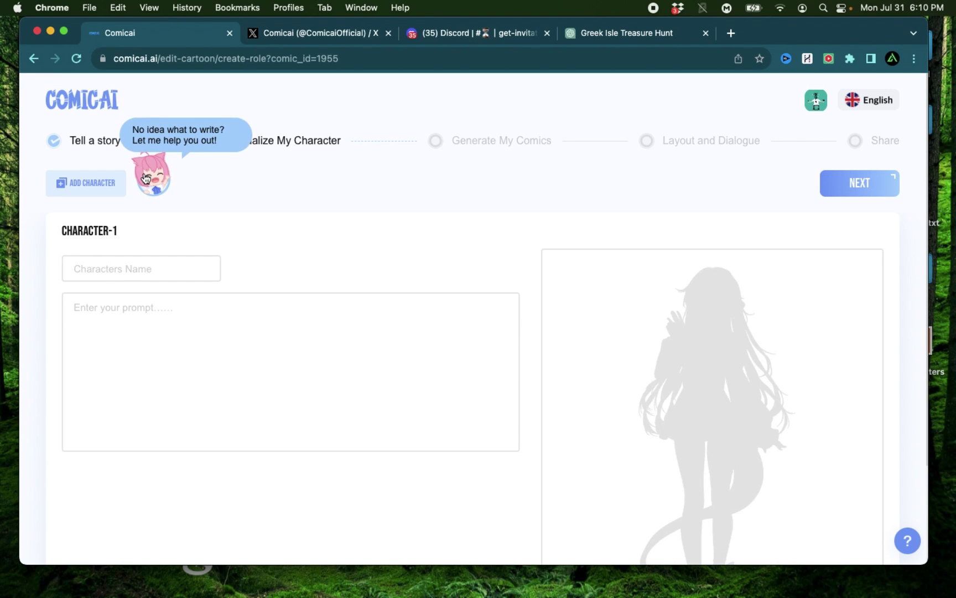
pyautogui.scroll(3, 146, 177)
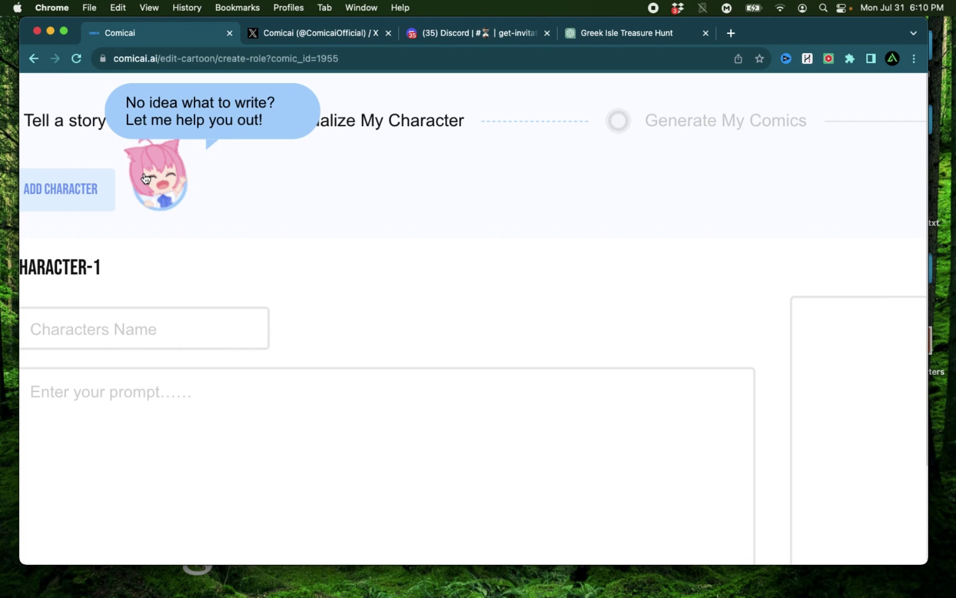
pyautogui.scroll(-3, 146, 177)
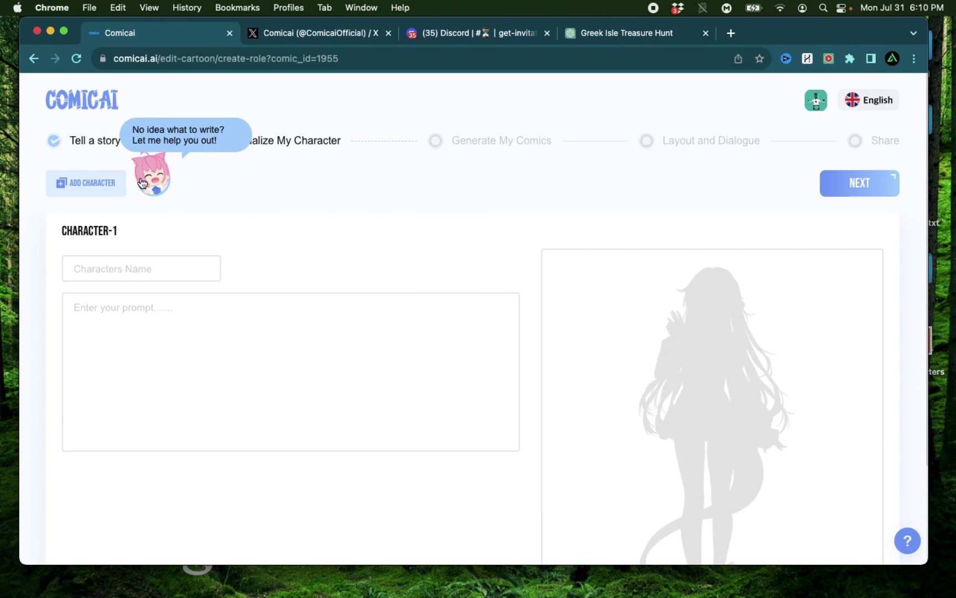
pyautogui.click(162, 179)
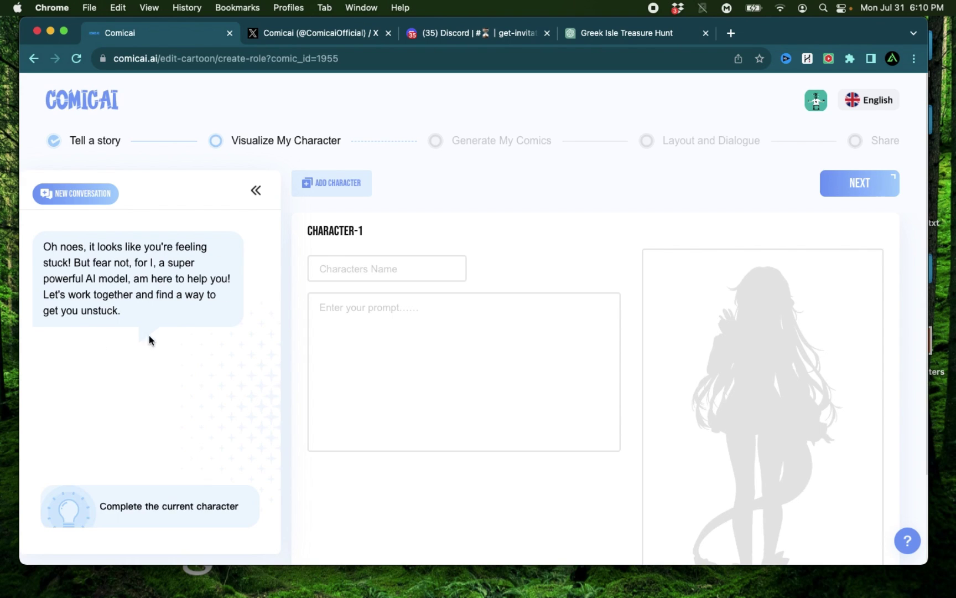
pyautogui.click(125, 512)
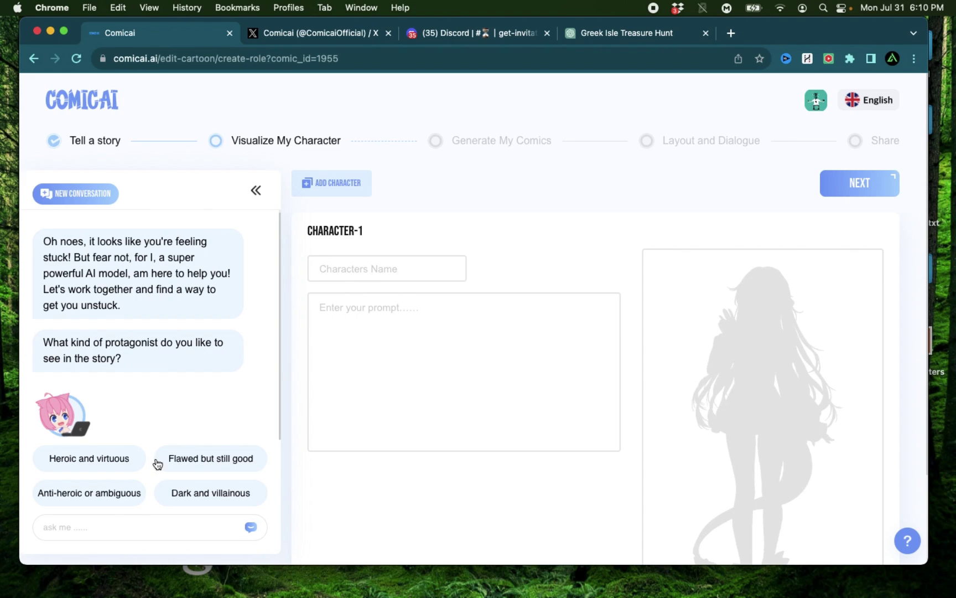
# - Pick Flawed, Serious & reserved, Tragic, Technological and Loyal allies as the character traits
pyautogui.click(200, 467)
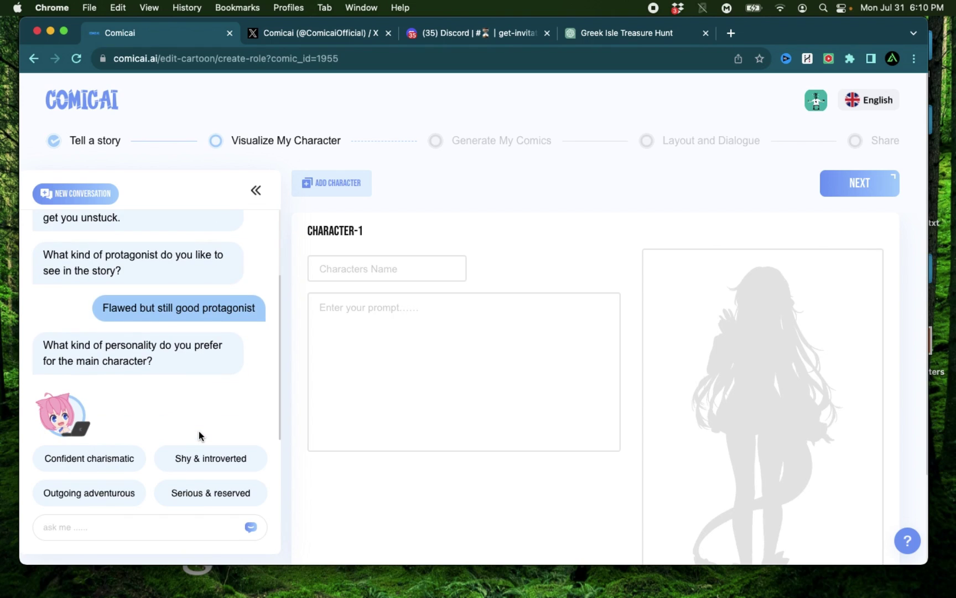
pyautogui.click(198, 501)
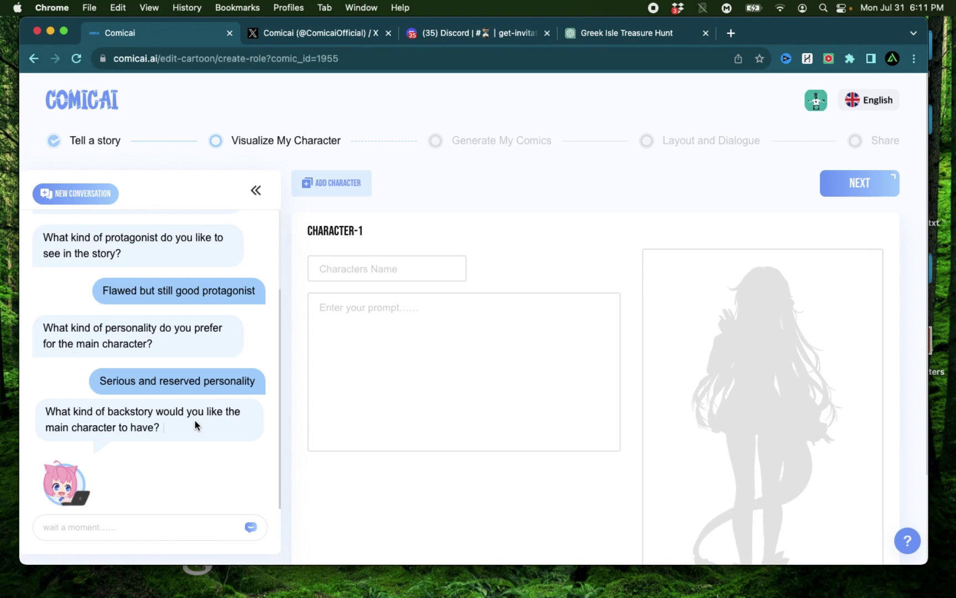
pyautogui.click(89, 464)
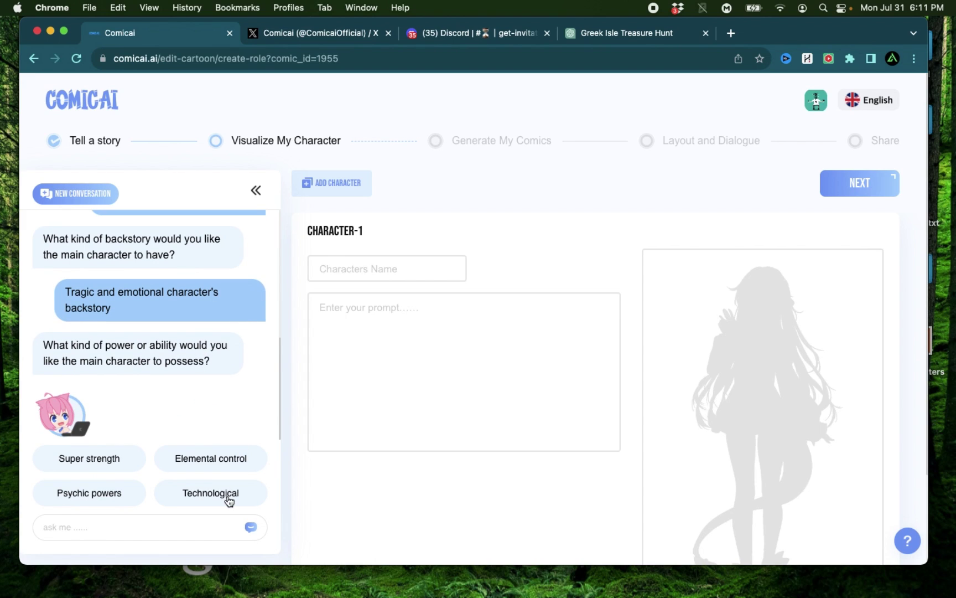
pyautogui.click(229, 498)
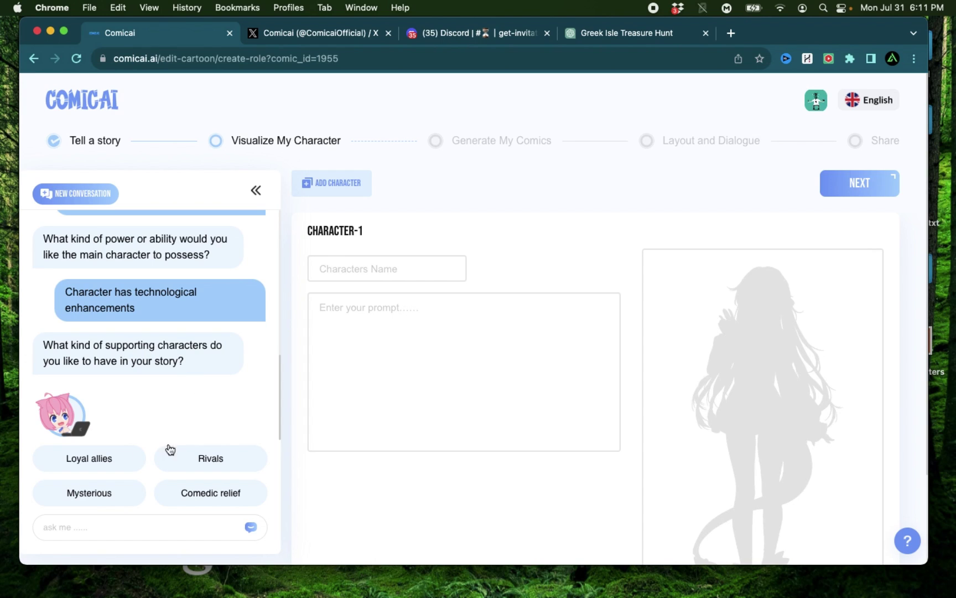
pyautogui.click(112, 458)
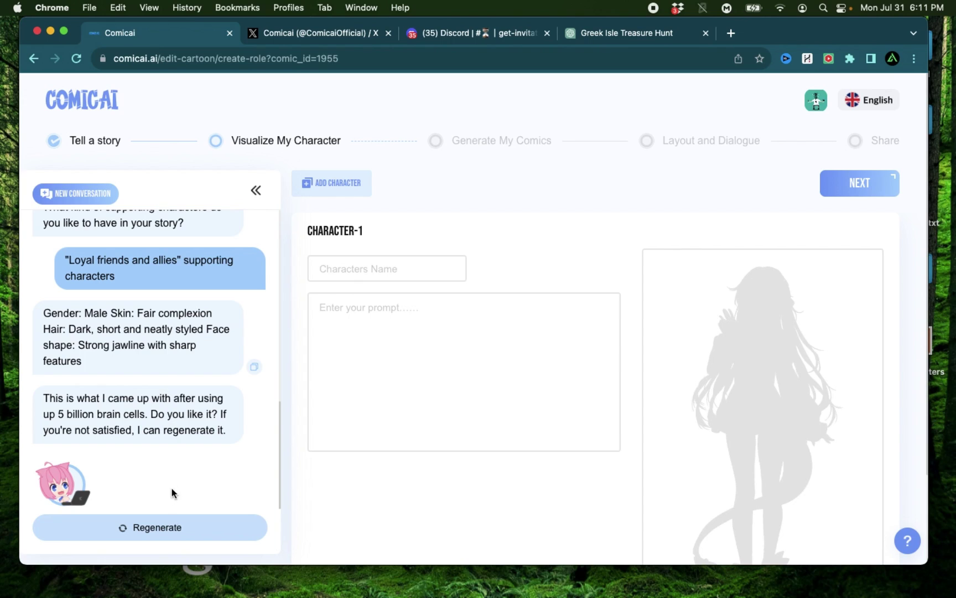
pyautogui.moveTo(87, 315); pyautogui.dragTo(107, 365)
pyautogui.press('super+c')
pyautogui.click(400, 371)
pyautogui.press('super+v')
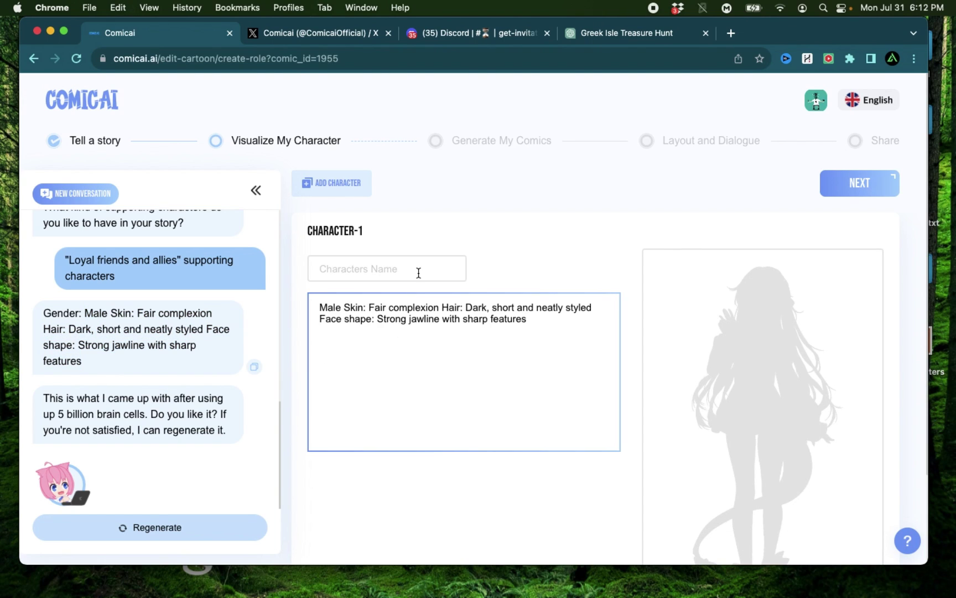
pyautogui.click(417, 271)
pyautogui.write('Alex')
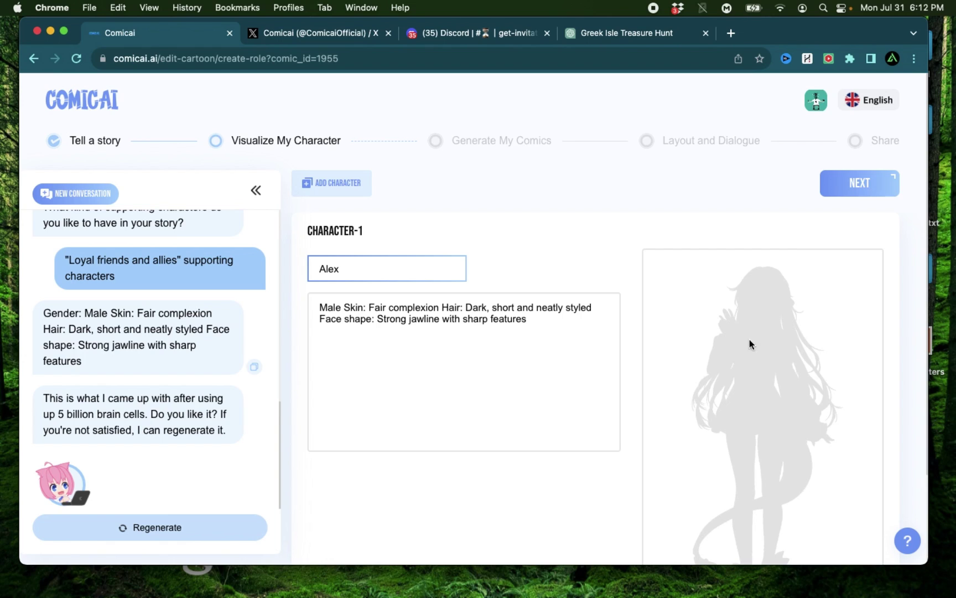
pyautogui.scroll(-3, 557, 468)
pyautogui.click(569, 511)
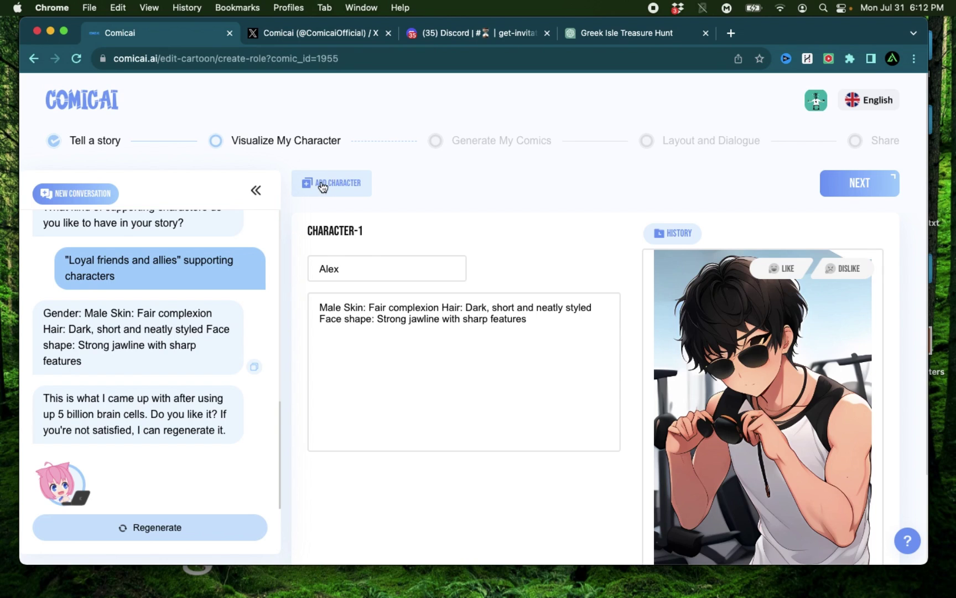
pyautogui.scroll(5, 330, 184)
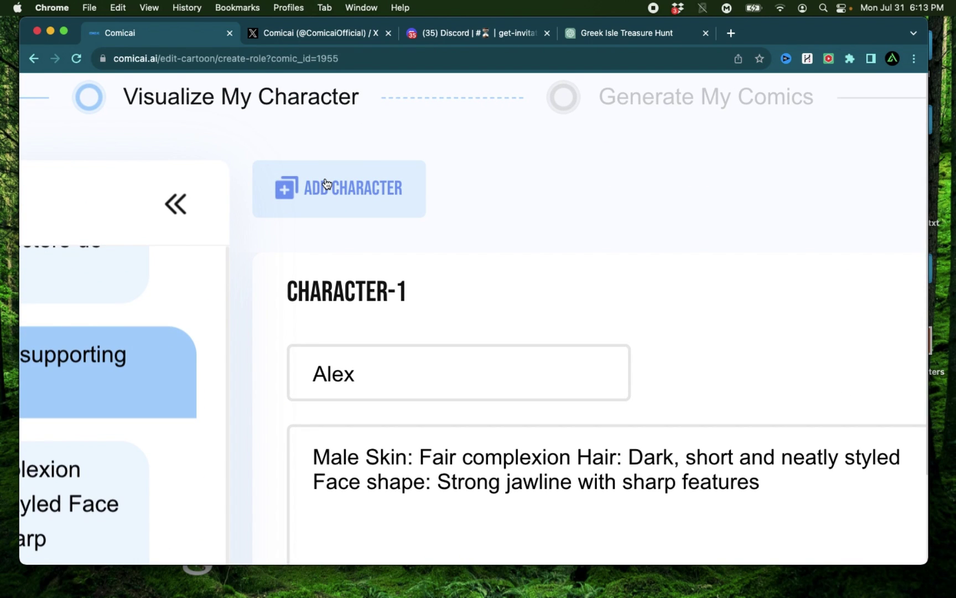
pyautogui.scroll(-5, 327, 183)
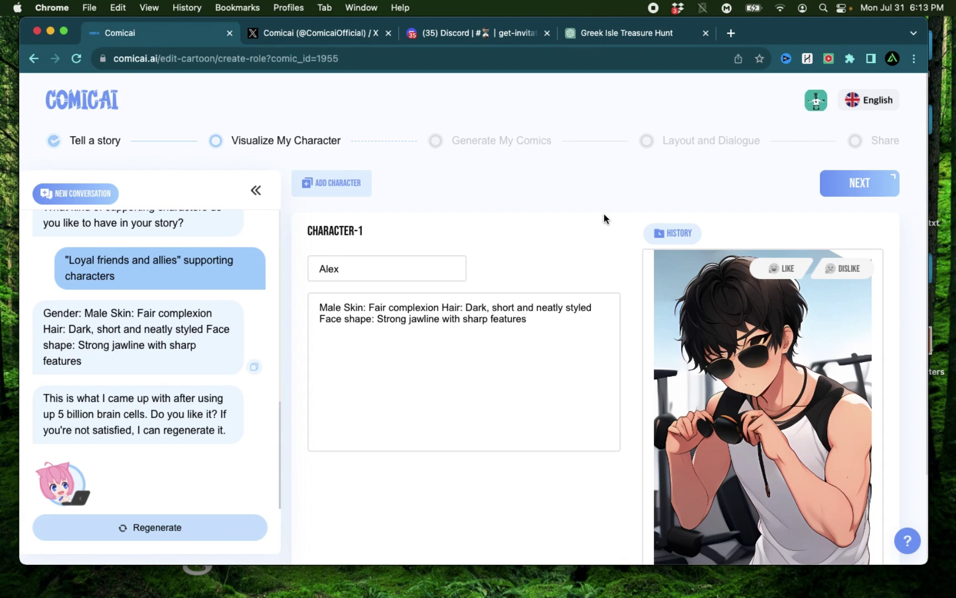
# - Advance to Generate My Comics and place the cursor in Panel-1's empty prompt for Alex
pyautogui.click(840, 177)
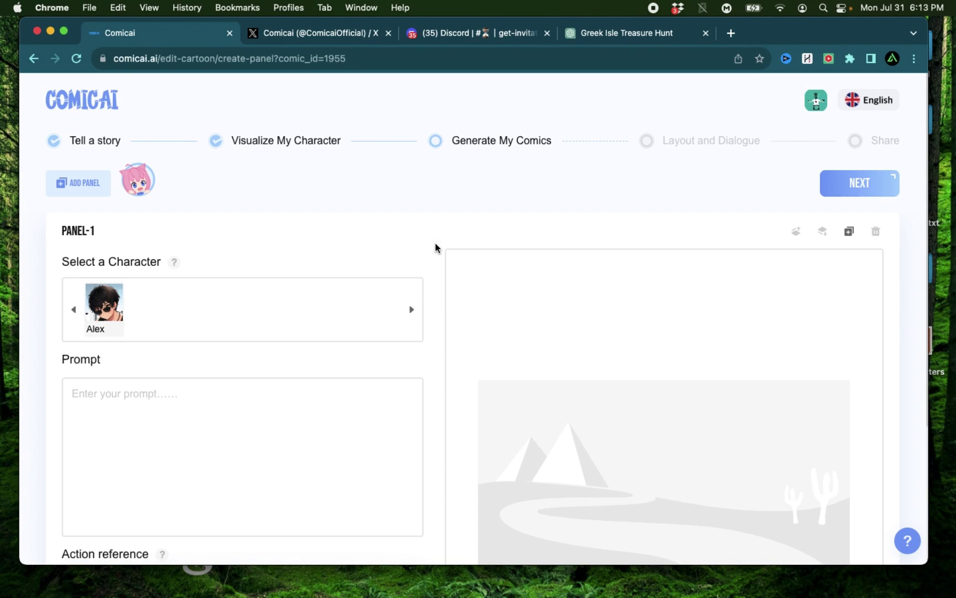
pyautogui.scroll(-1, 268, 243)
pyautogui.scroll(1, 269, 243)
pyautogui.moveTo(108, 320)
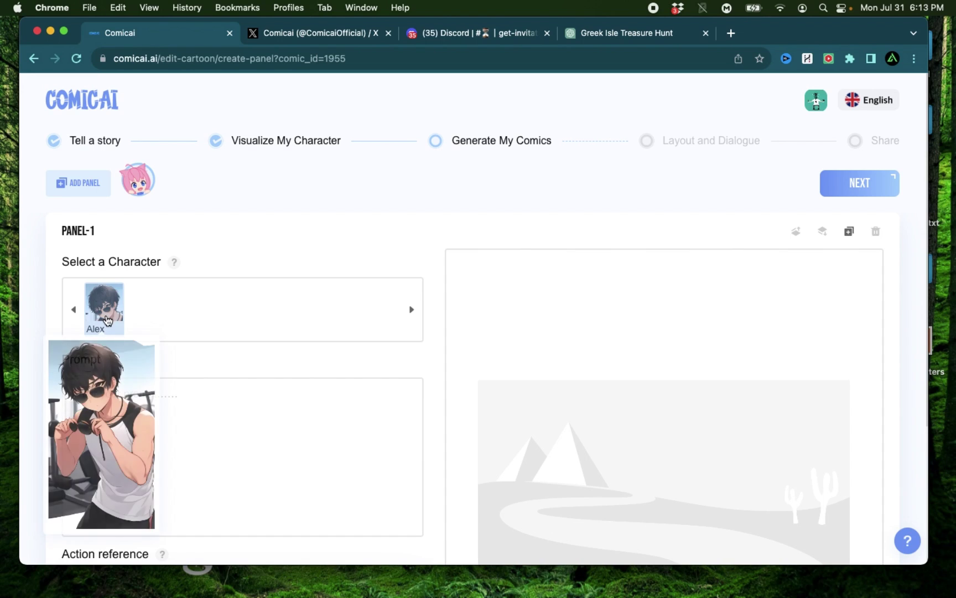
pyautogui.scroll(-2, 274, 262)
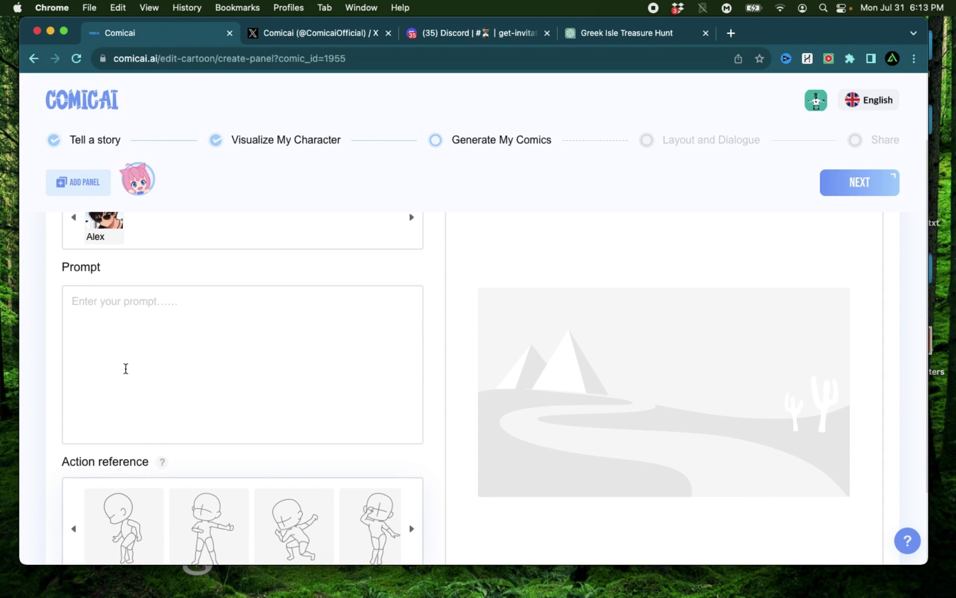
pyautogui.click(110, 313)
pyautogui.scroll(2, 141, 328)
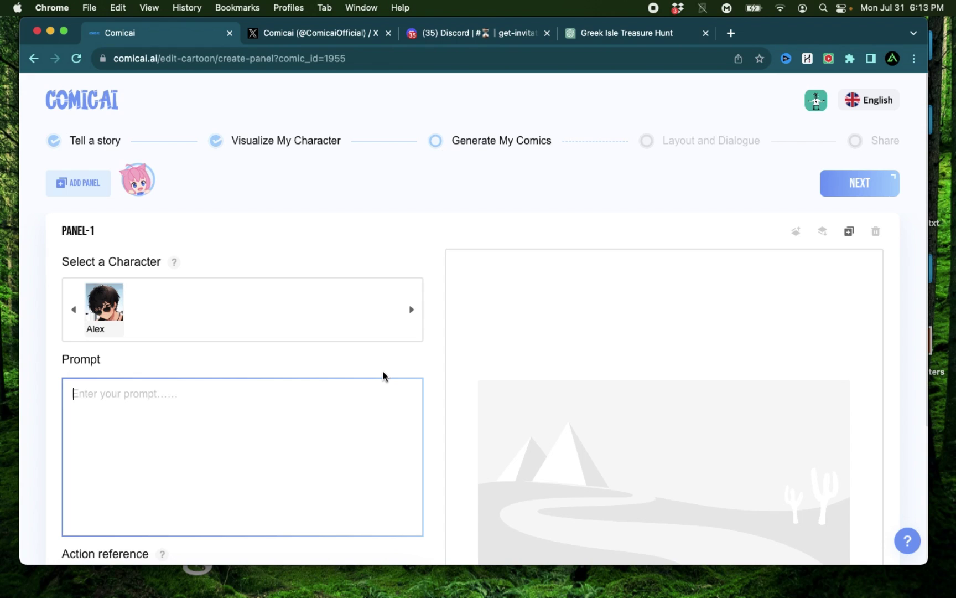
pyautogui.scroll(-2, 383, 376)
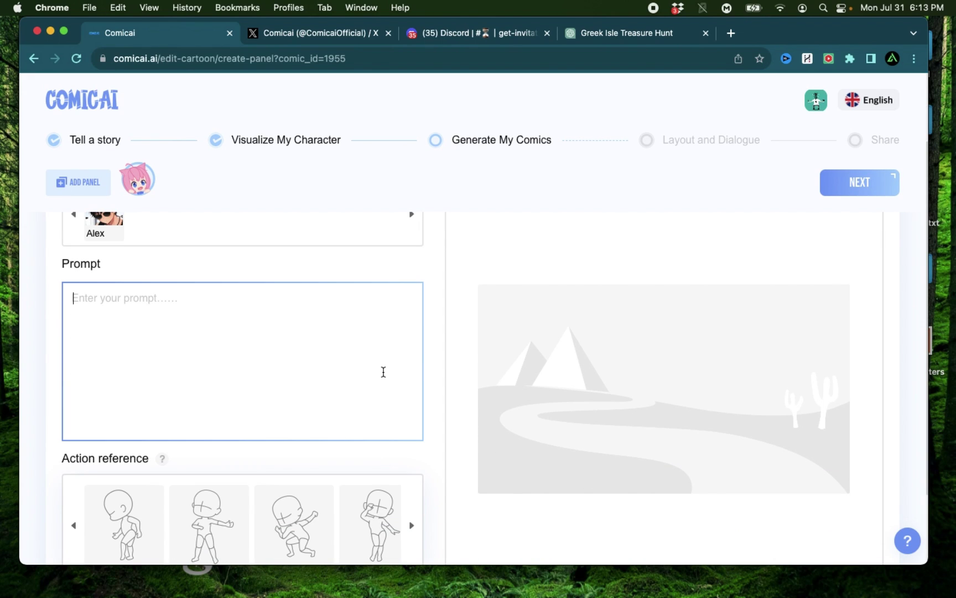
pyautogui.moveTo(136, 180)
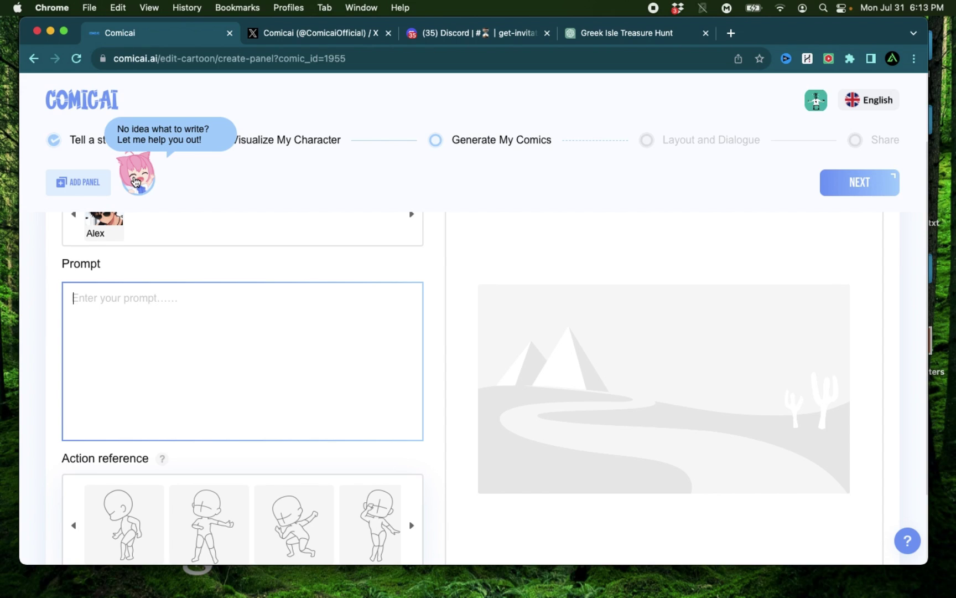
pyautogui.scroll(2, 135, 179)
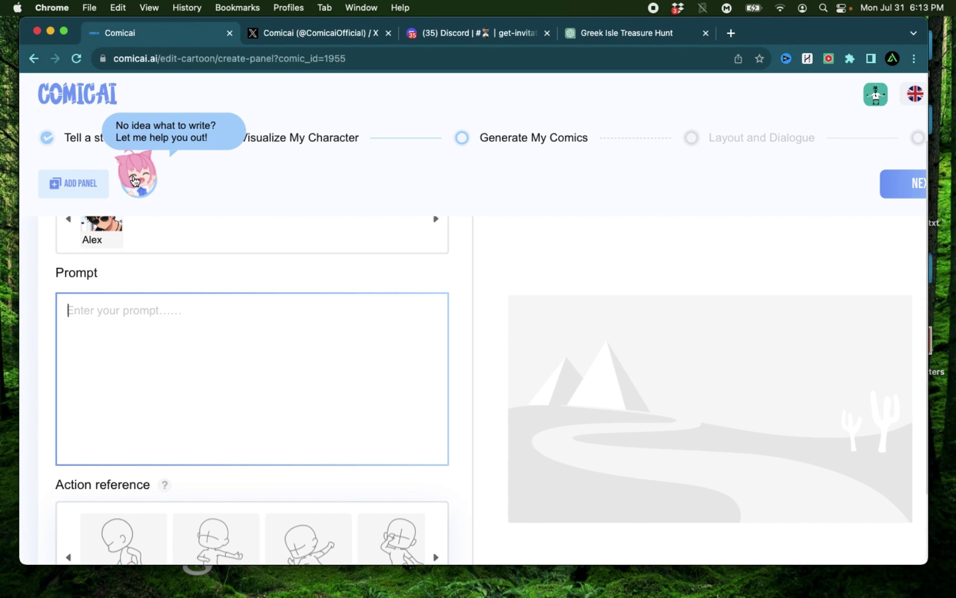
# - Have the helper write a story with Action/Adventure, Romantic, Western comic and Historical period, then copy it
pyautogui.click(133, 181)
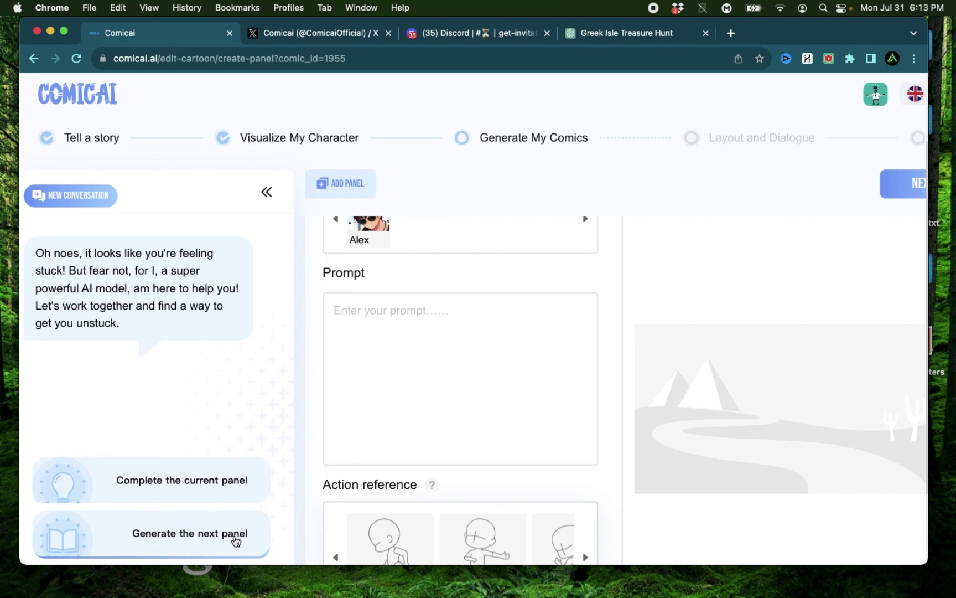
pyautogui.click(178, 489)
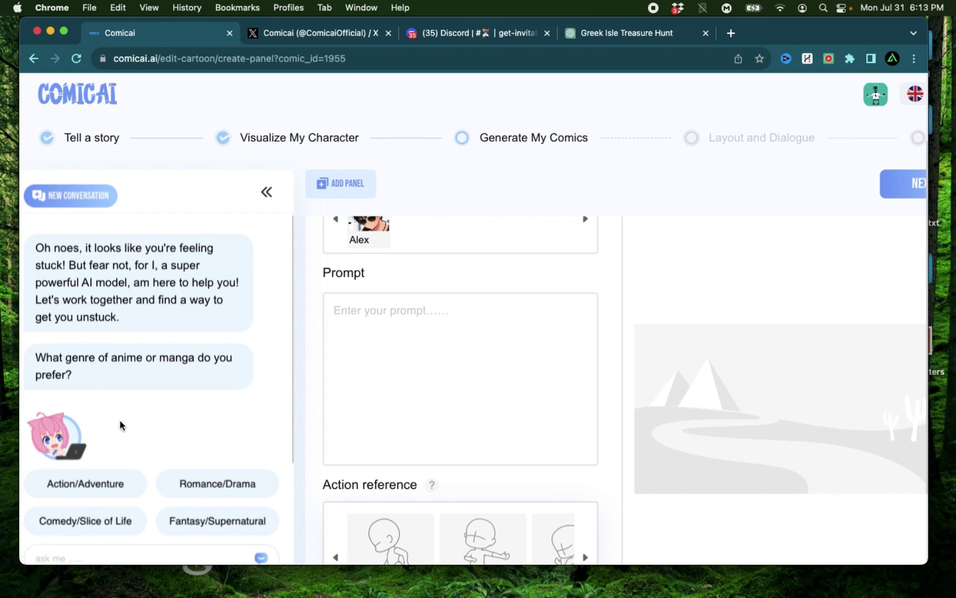
pyautogui.click(84, 484)
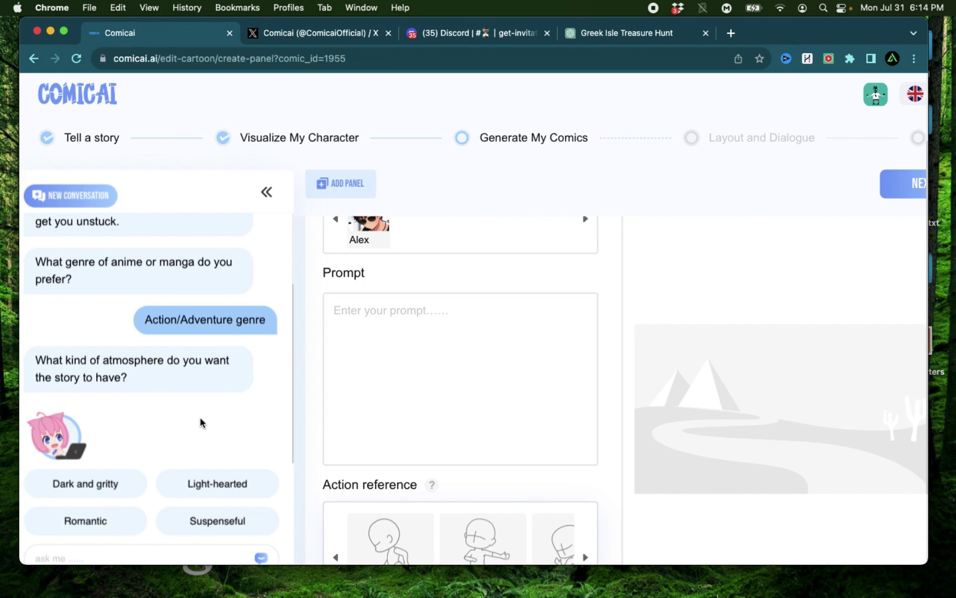
pyautogui.click(93, 531)
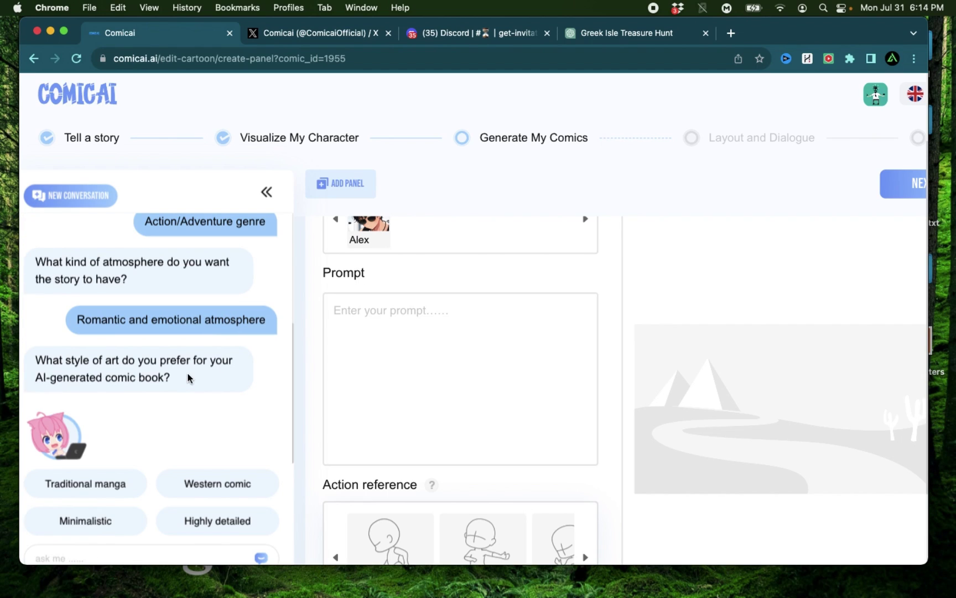
pyautogui.click(219, 484)
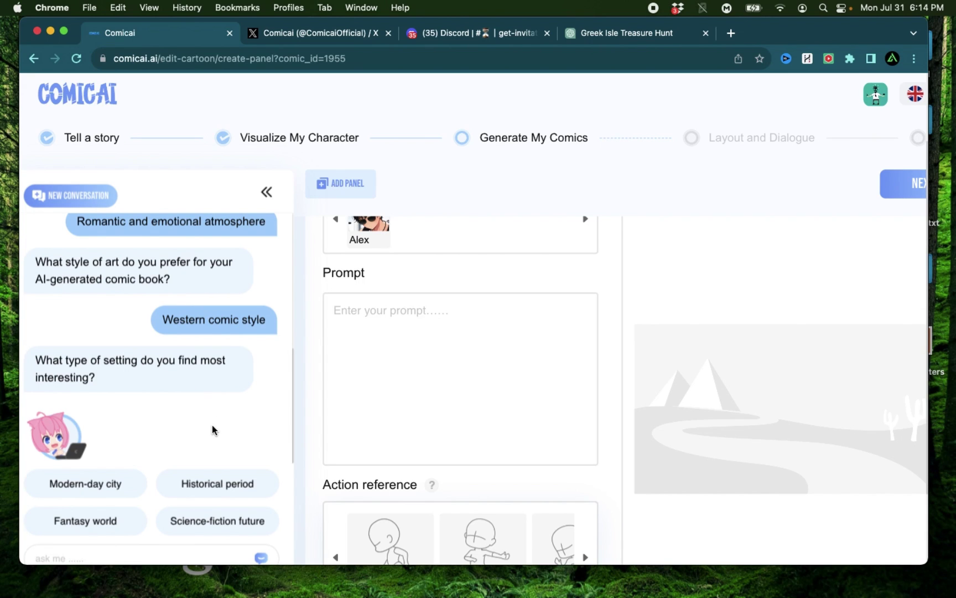
pyautogui.click(223, 485)
pyautogui.scroll(5, 45, 291)
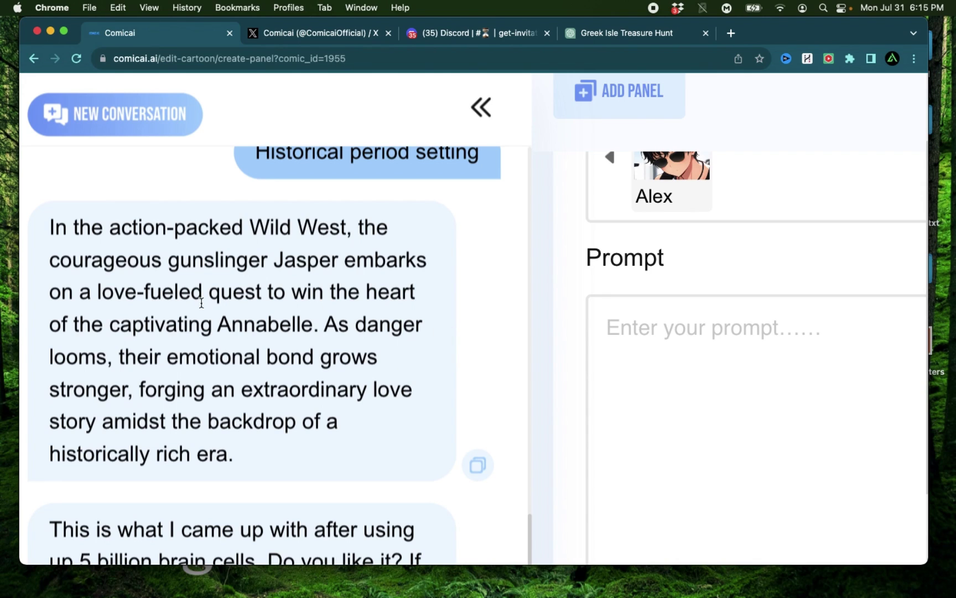
pyautogui.press('super+0')
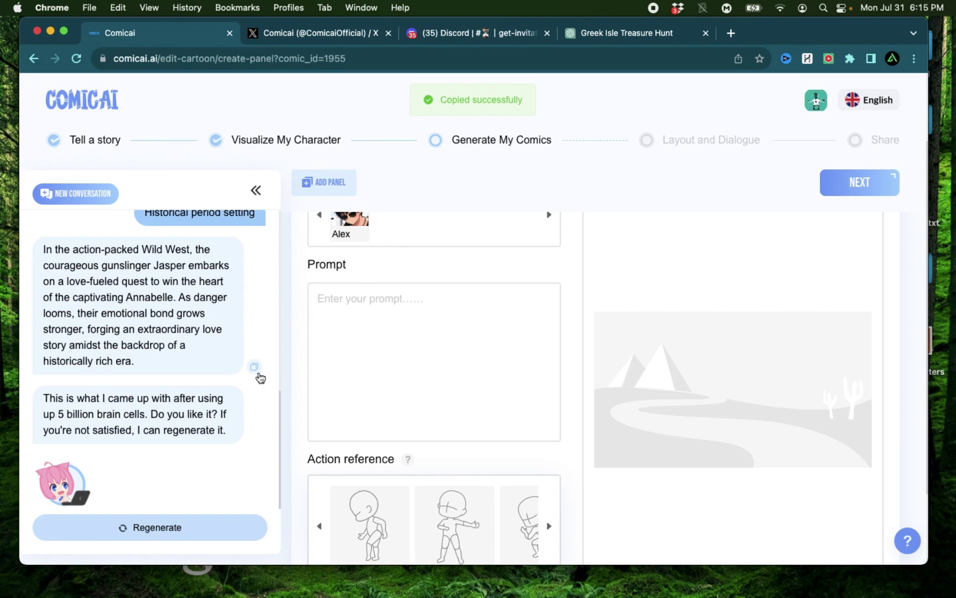
# - Paste the helper's love story into Panel-1's prompt
pyautogui.click(253, 366)
pyautogui.click(358, 350)
pyautogui.press('super+v')
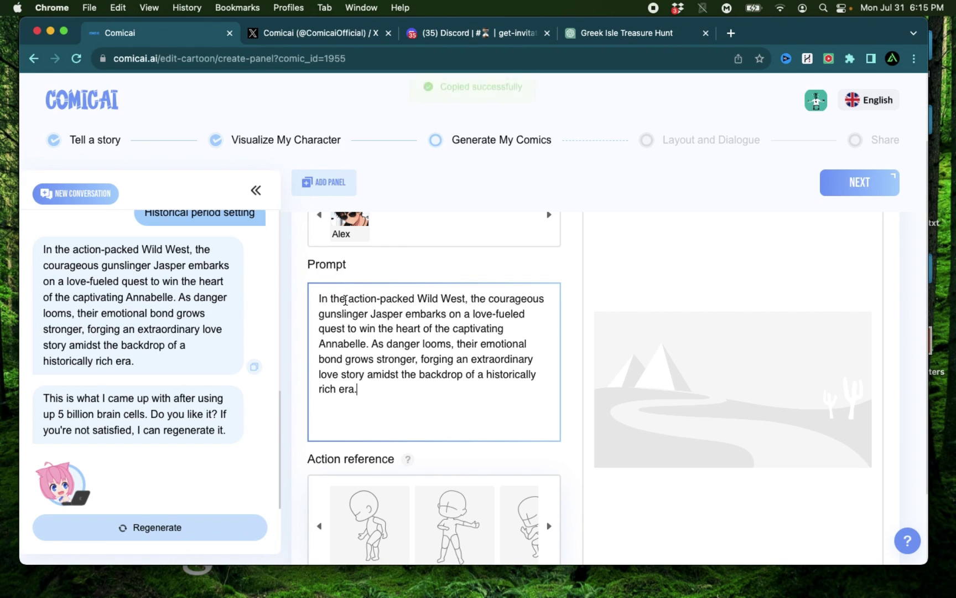
# - Replace 'Wild West' with 'city of athens', Jasper with Alex, and Annabelle with Sarah
pyautogui.moveTo(419, 300); pyautogui.dragTo(467, 300)
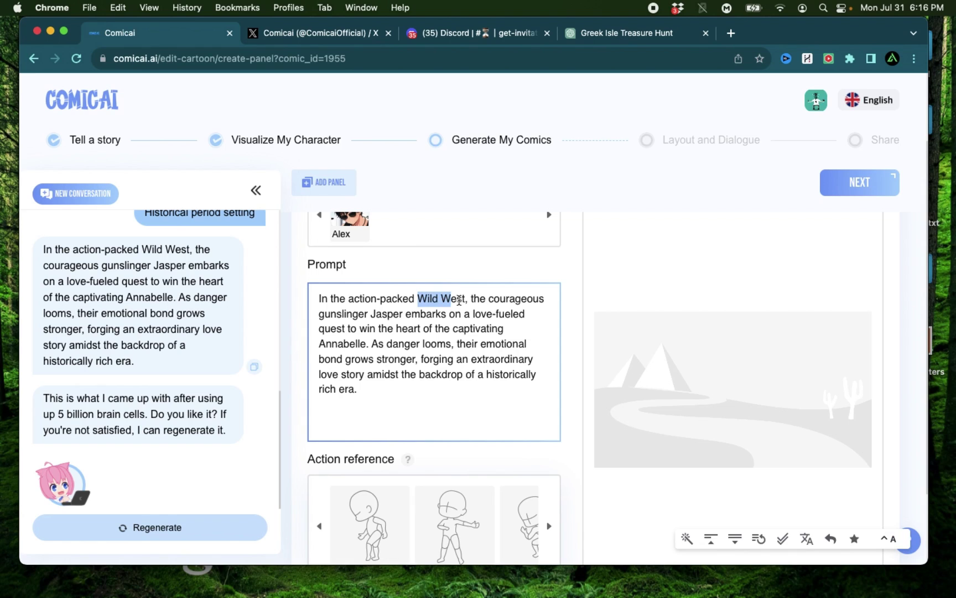
pyautogui.press('BackSpace')
pyautogui.write('city of athen')
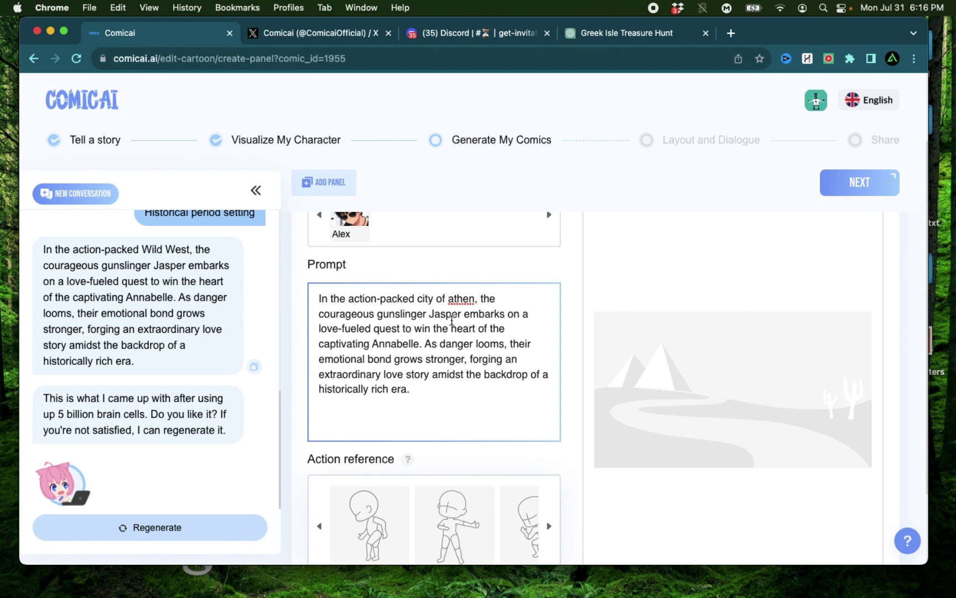
pyautogui.doubleClick(445, 314)
pyautogui.write('Alex')
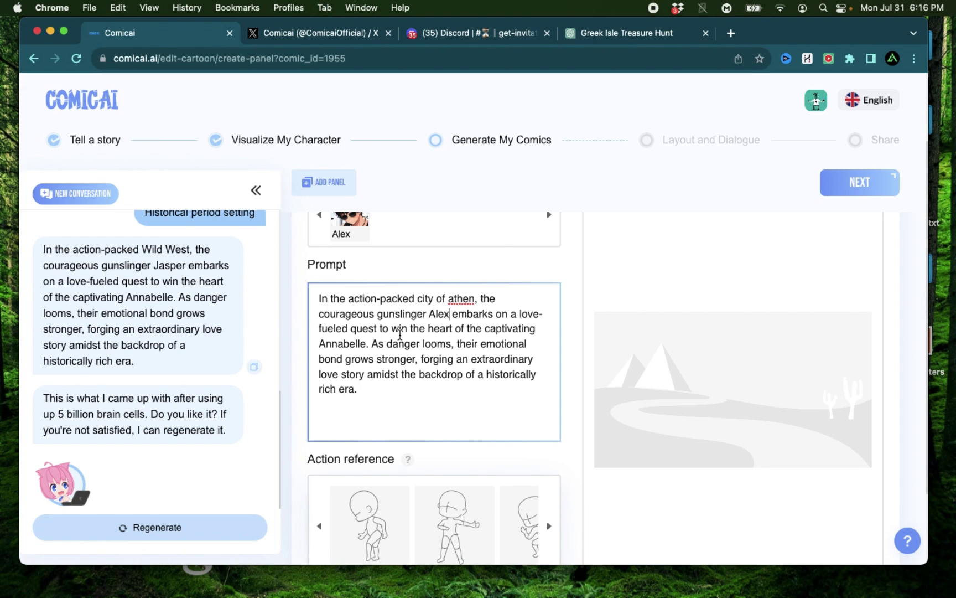
pyautogui.doubleClick(355, 350)
pyautogui.write('Sarah')
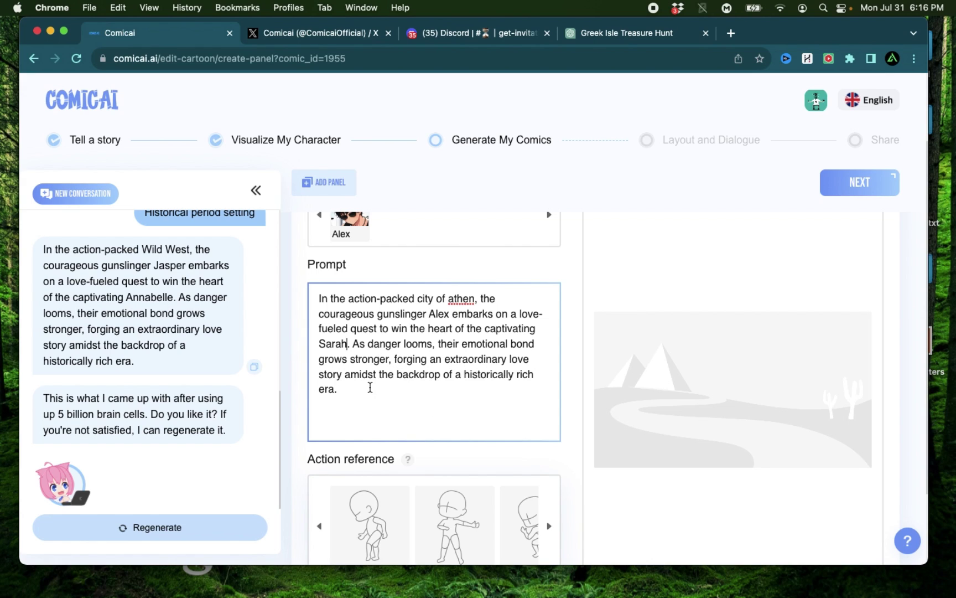
pyautogui.write('s')
pyautogui.scroll(3, 294, 367)
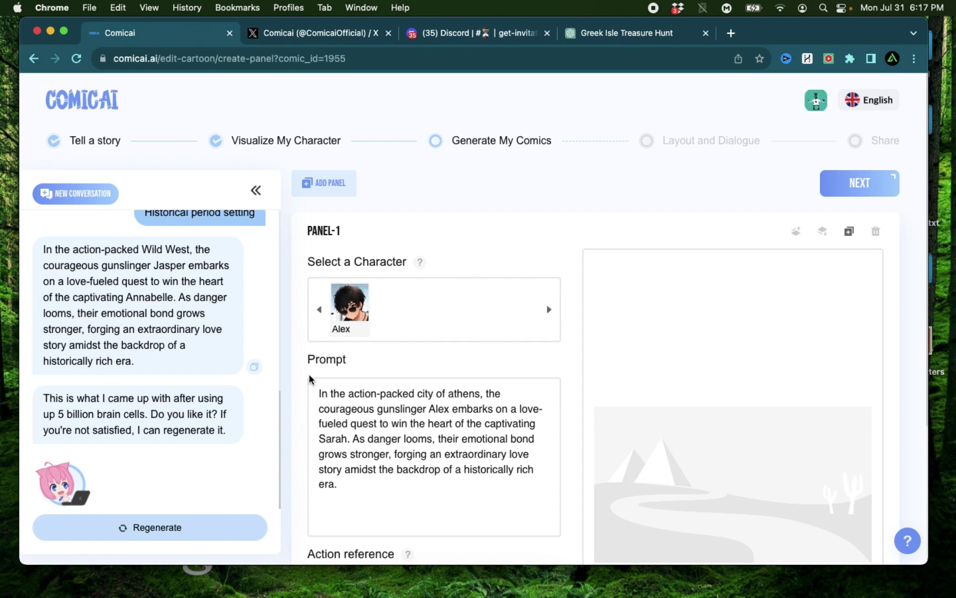
# - Generate Panel-1's image of Alex in a city street, then regenerate the helper's story
pyautogui.scroll(-2, 308, 374)
pyautogui.scroll(2, 316, 342)
pyautogui.scroll(-4, 528, 354)
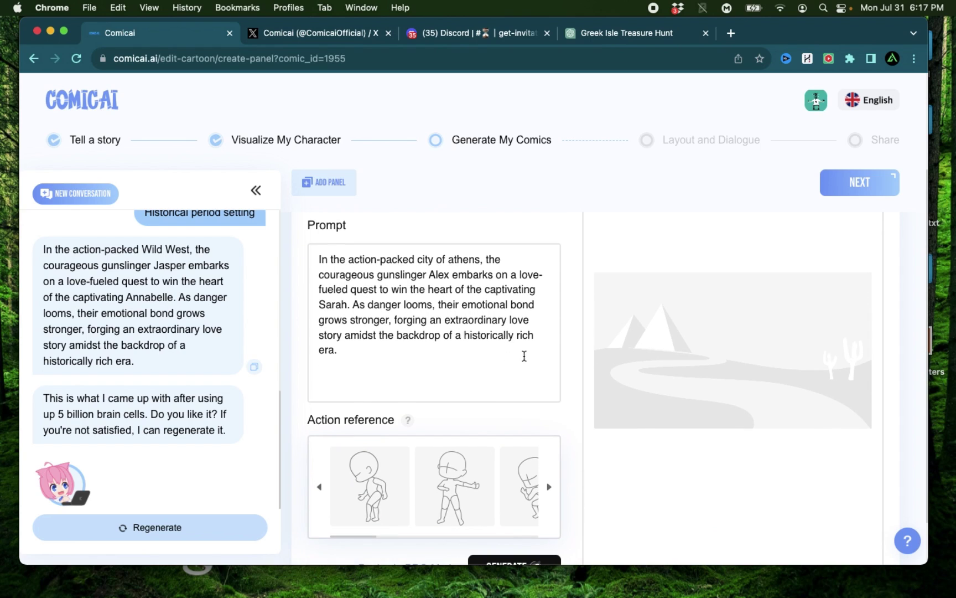
pyautogui.scroll(-2, 506, 407)
pyautogui.scroll(4, 555, 341)
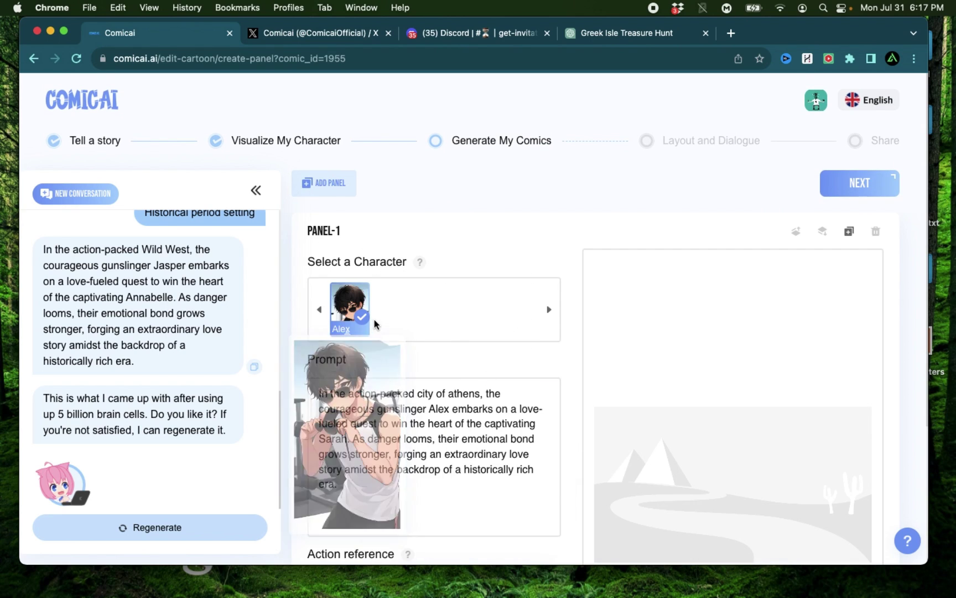
pyautogui.scroll(-3, 442, 343)
pyautogui.scroll(-1, 395, 423)
pyautogui.scroll(1, 474, 339)
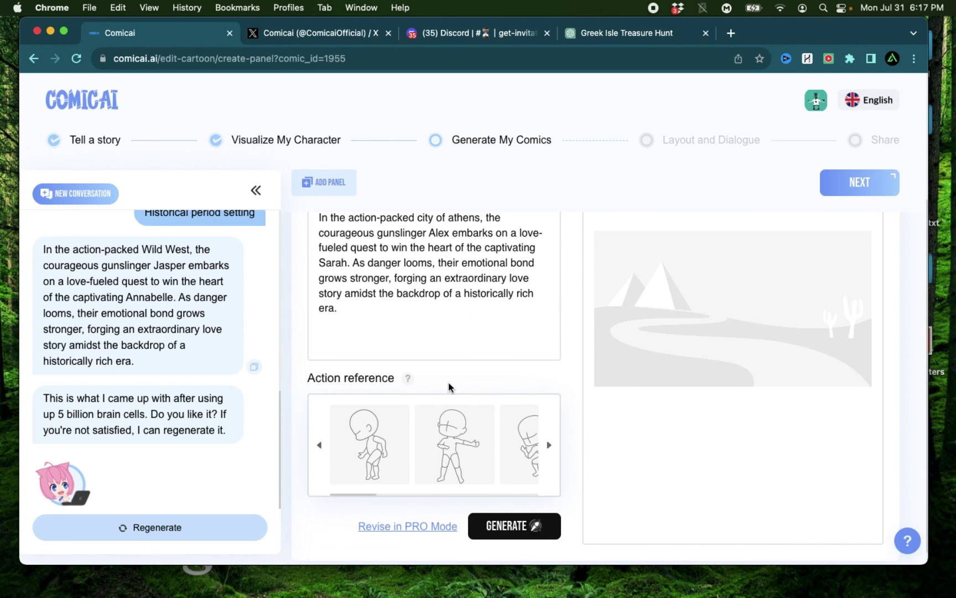
pyautogui.click(504, 527)
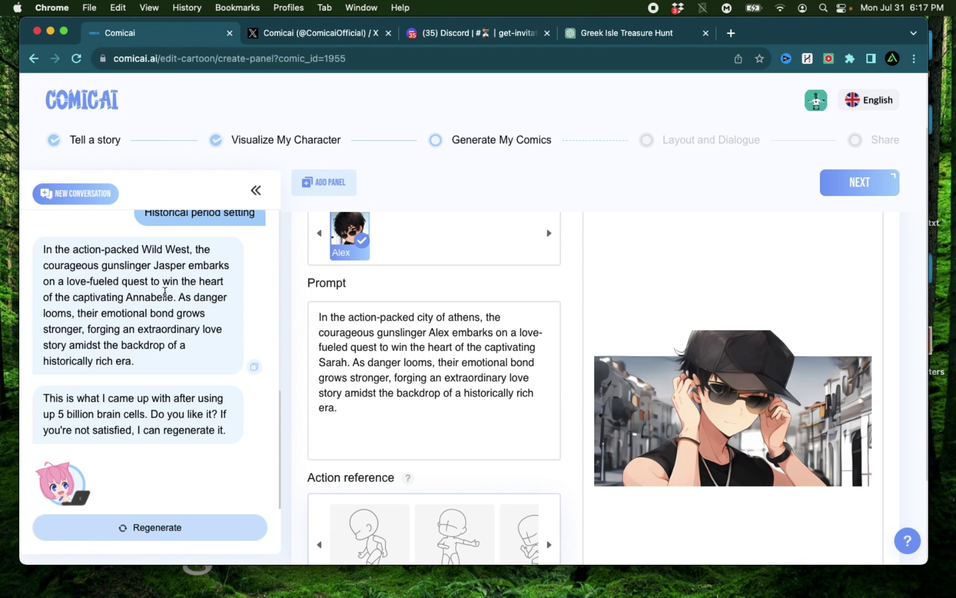
pyautogui.click(158, 529)
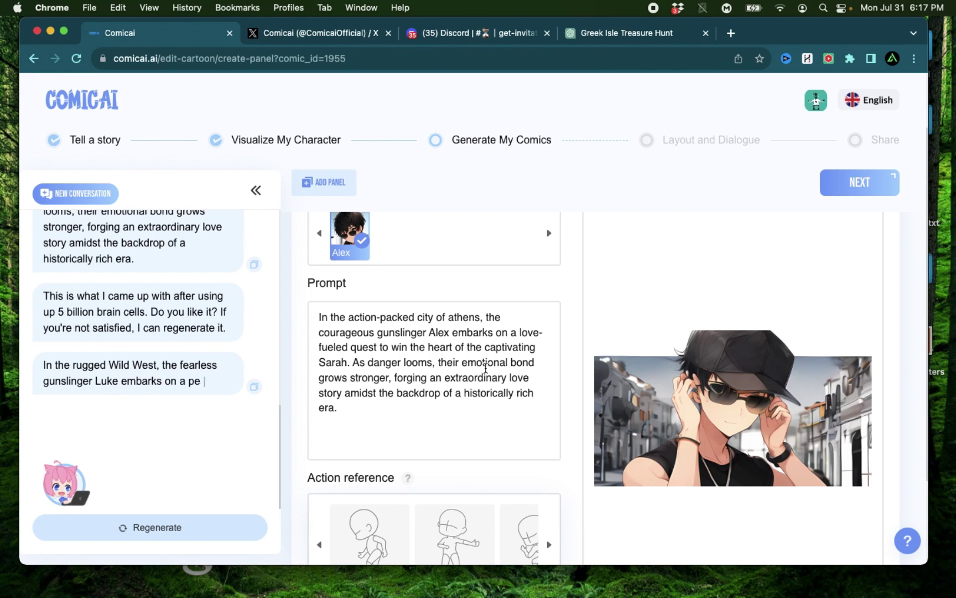
pyautogui.scroll(2, 432, 332)
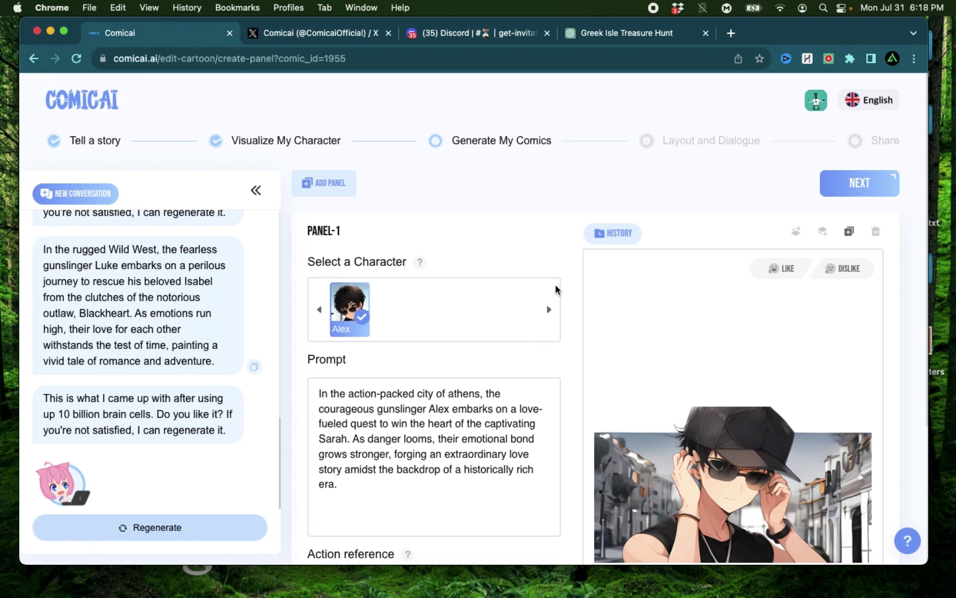
# - Move to page layout, place the first panel, and browse the Template, Dialogue and Bubble tabs
pyautogui.click(838, 188)
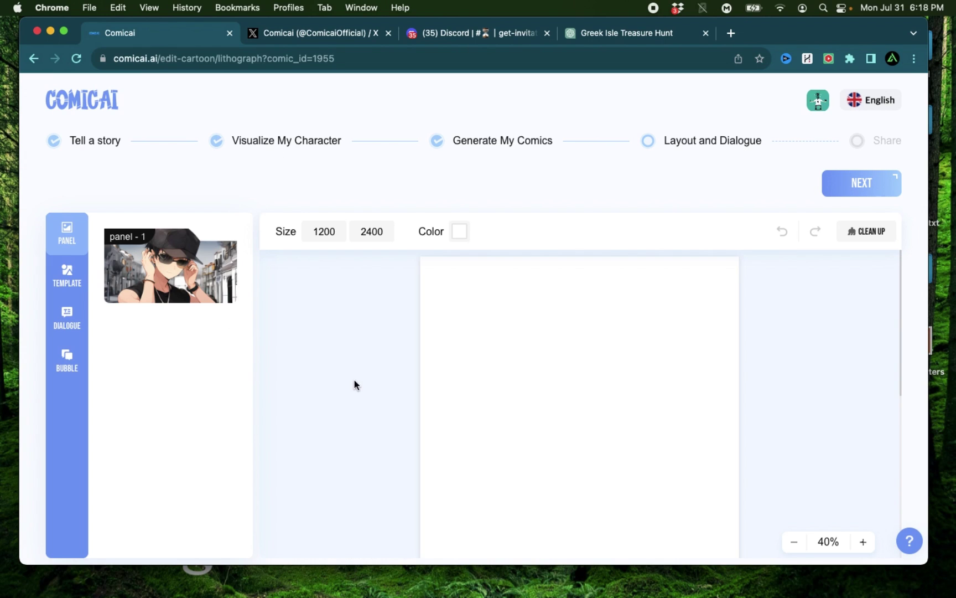
pyautogui.click(166, 276)
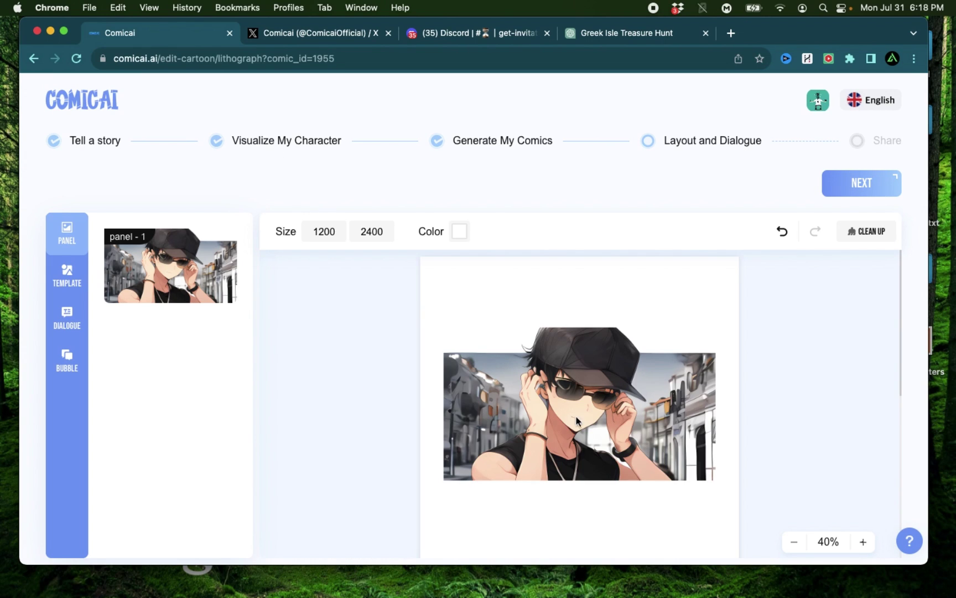
pyautogui.click(60, 286)
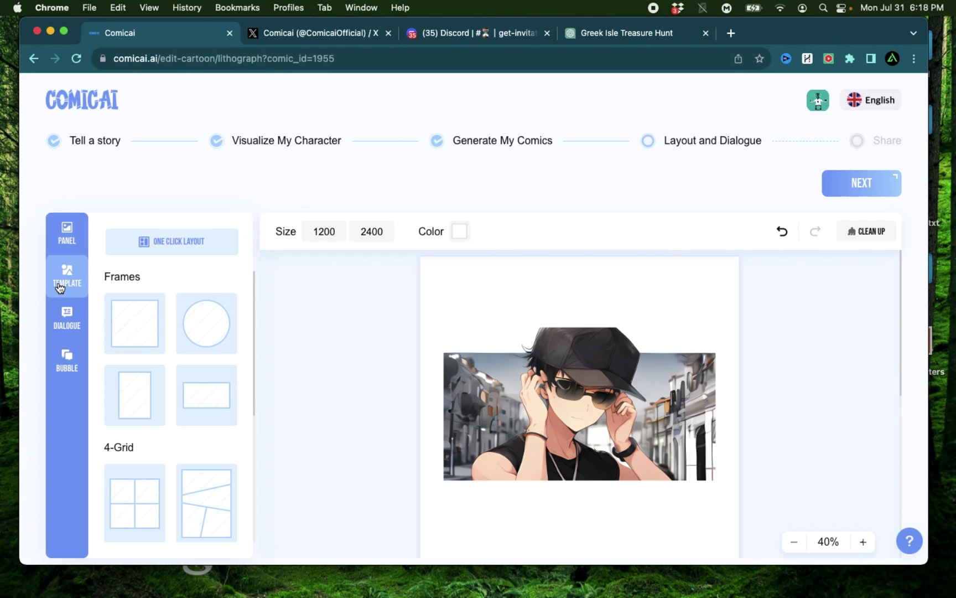
pyautogui.click(67, 325)
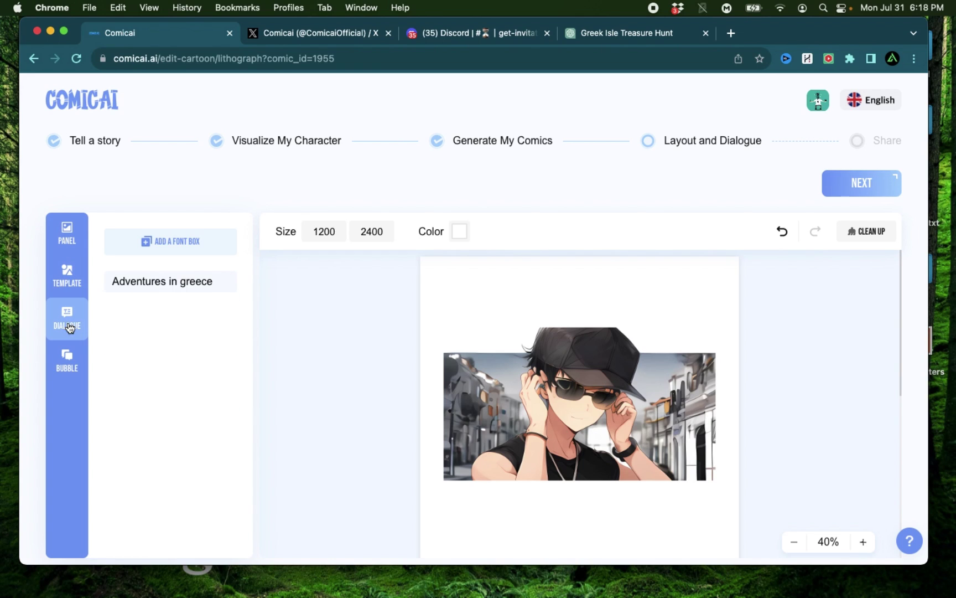
pyautogui.click(68, 363)
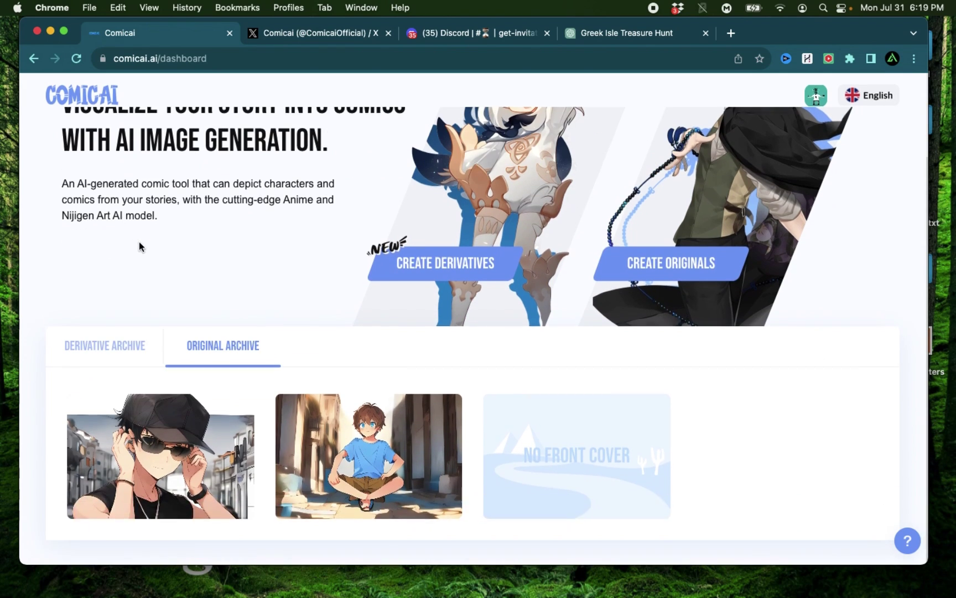
# - Start a new comic via CREATE DERIVATIVES from the dashboard
pyautogui.scroll(1, 139, 241)
pyautogui.moveTo(163, 472)
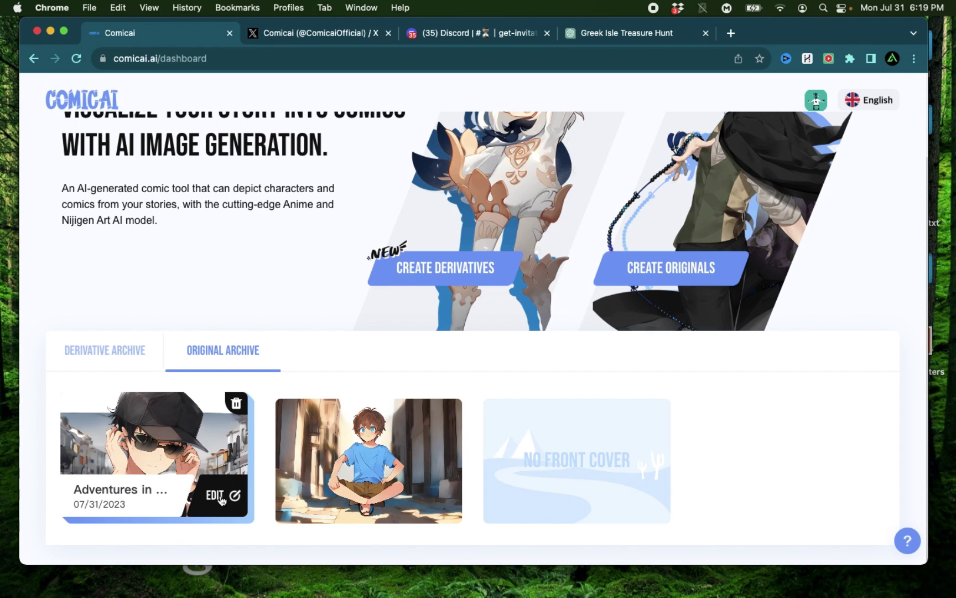
pyautogui.scroll(3, 260, 360)
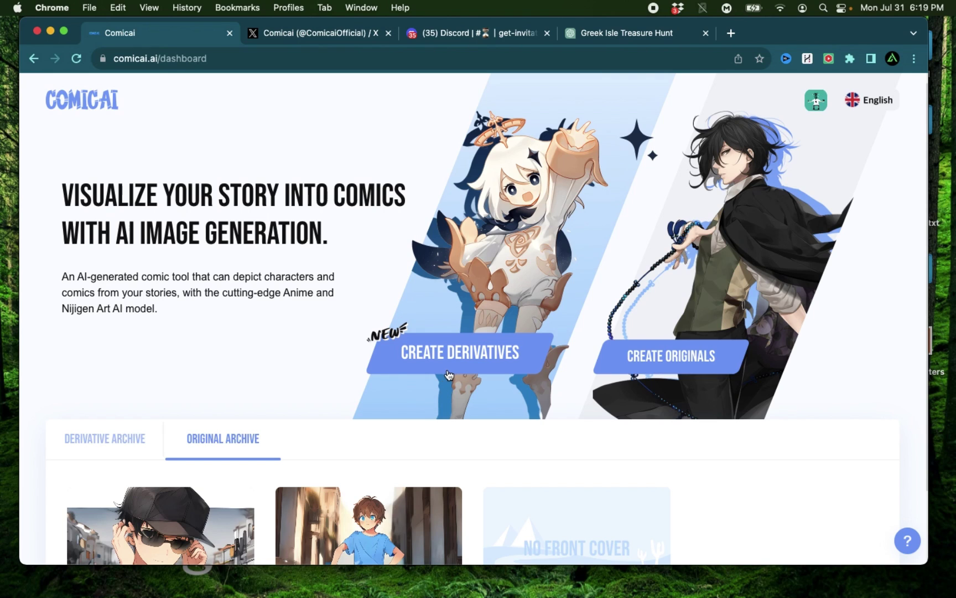
pyautogui.click(476, 357)
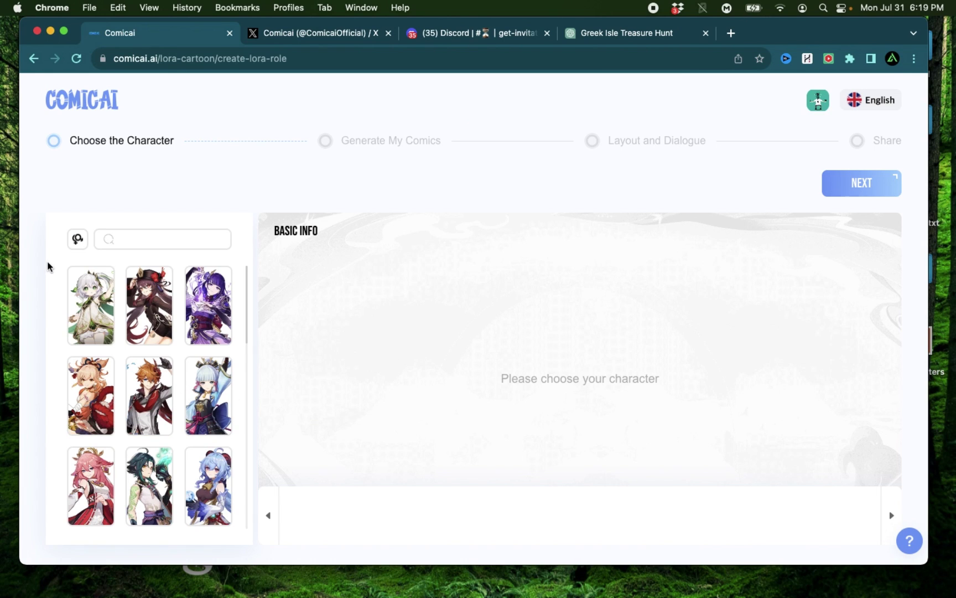
# - Filter the character grid by gender and add the red-haired boy Diluc
pyautogui.scroll(5, 48, 266)
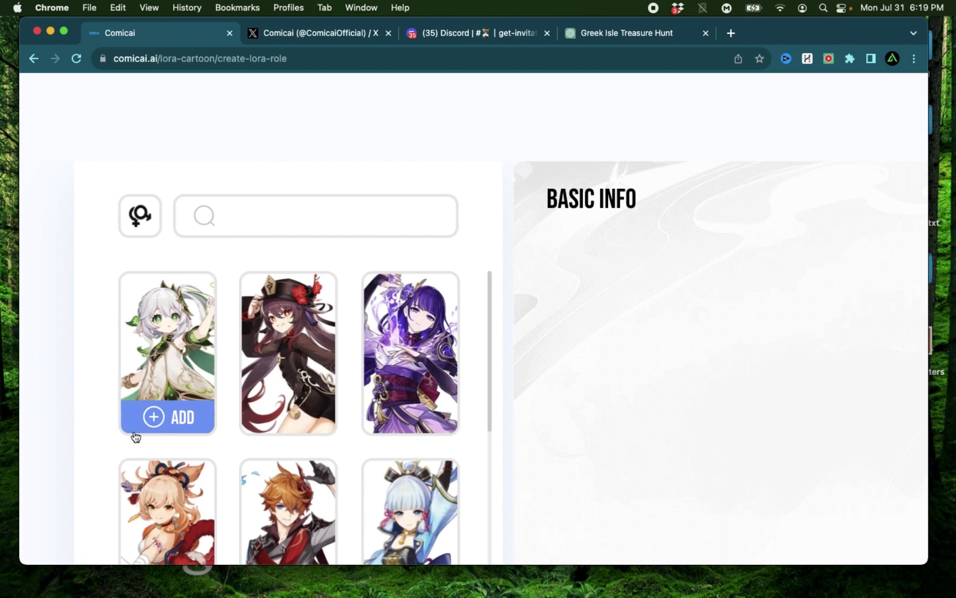
pyautogui.scroll(-6, 133, 434)
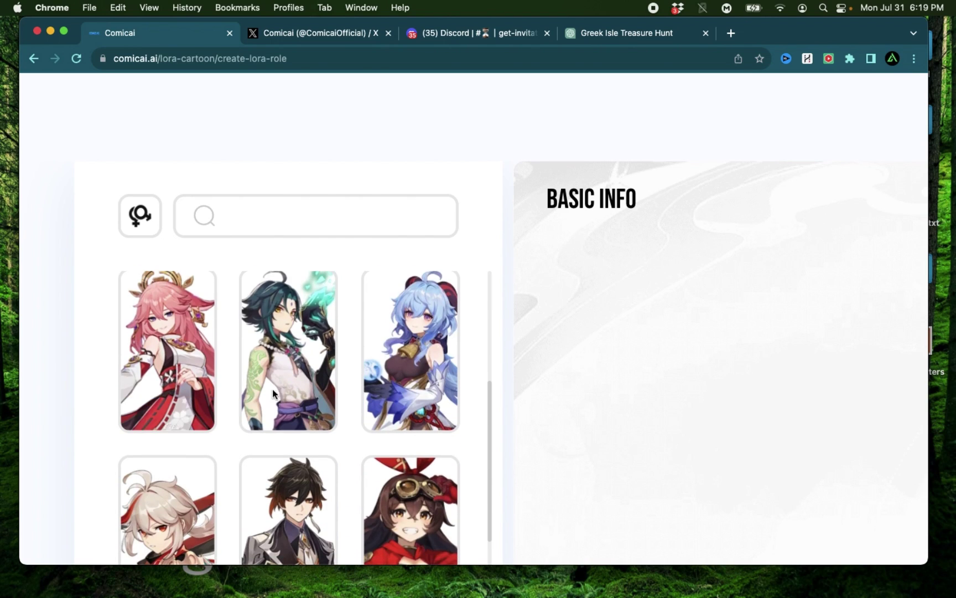
pyautogui.scroll(-5, 294, 421)
pyautogui.scroll(-6, 377, 421)
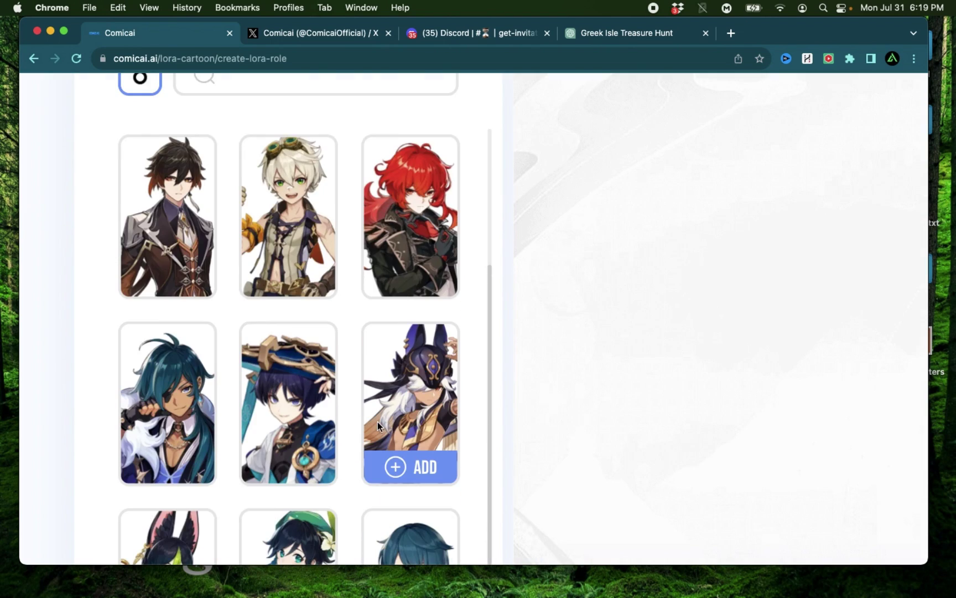
pyautogui.scroll(3, 377, 321)
pyautogui.scroll(6, 166, 277)
pyautogui.click(140, 110)
pyautogui.click(140, 252)
pyautogui.scroll(-4, 406, 348)
pyautogui.scroll(-5, 406, 355)
pyautogui.scroll(-2, 173, 382)
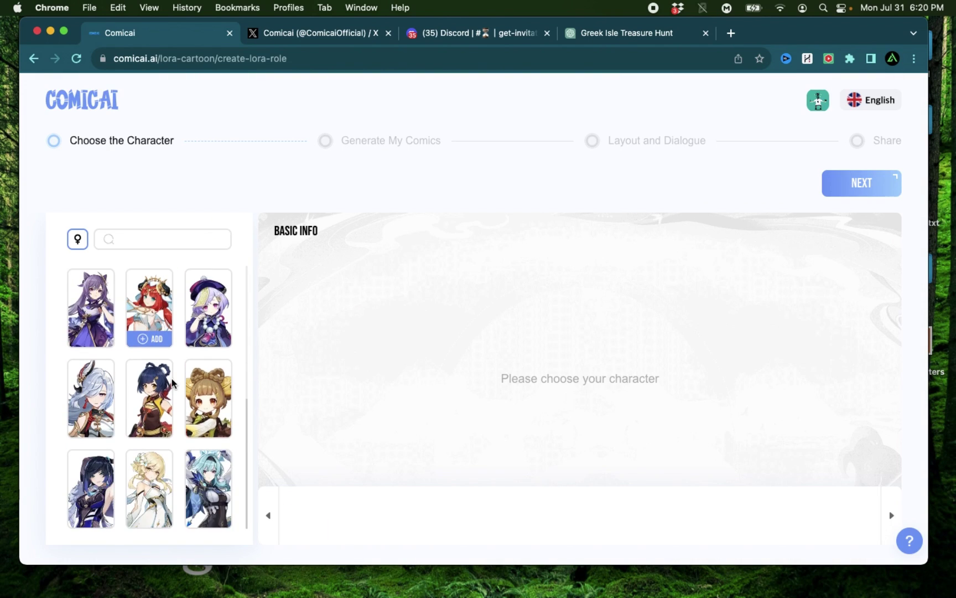
pyautogui.moveTo(171, 382)
pyautogui.scroll(-5, 172, 382)
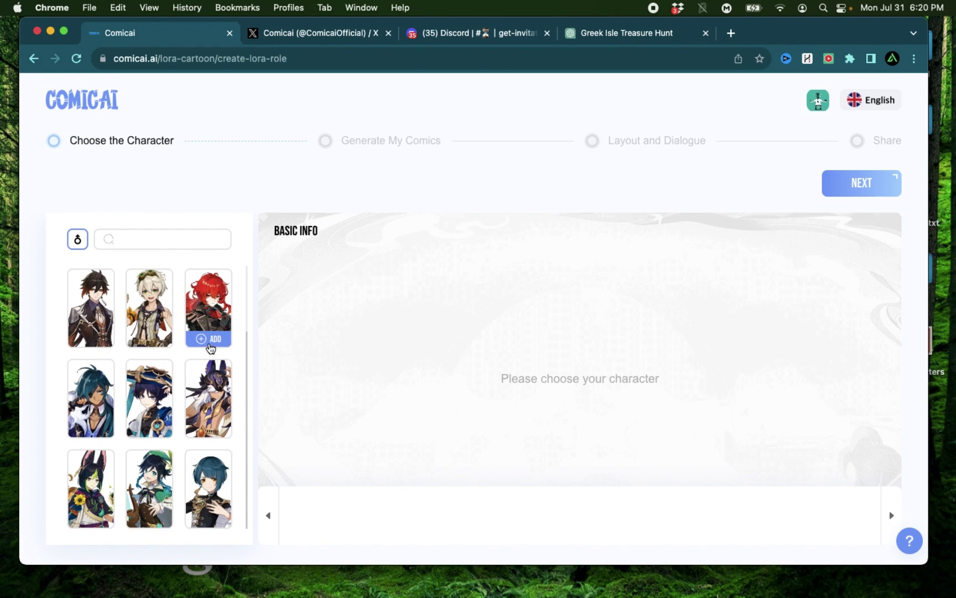
pyautogui.click(209, 343)
# - Switch the filter back to female characters and add the horned red-haired girl Nilou
pyautogui.click(77, 239)
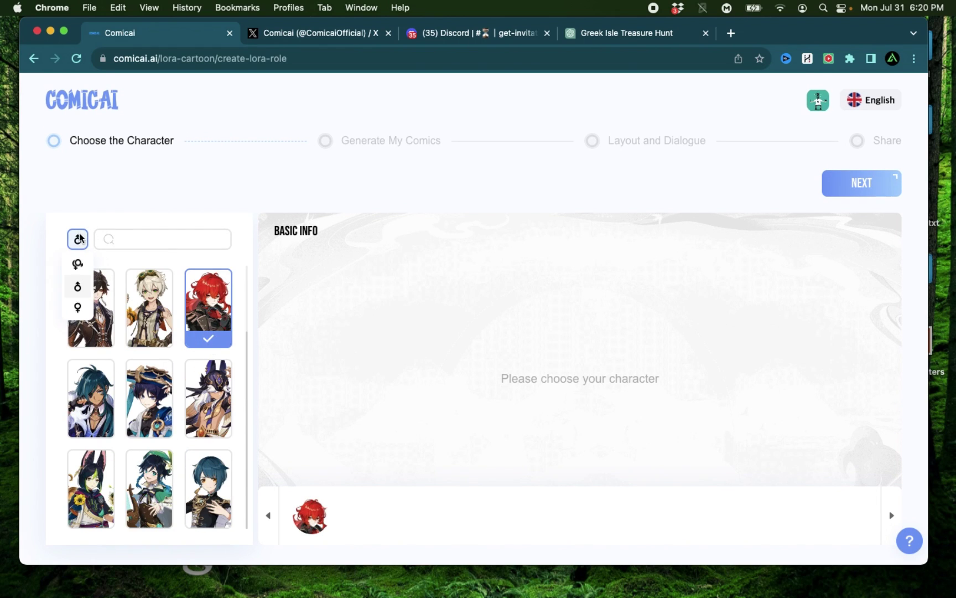
pyautogui.click(76, 309)
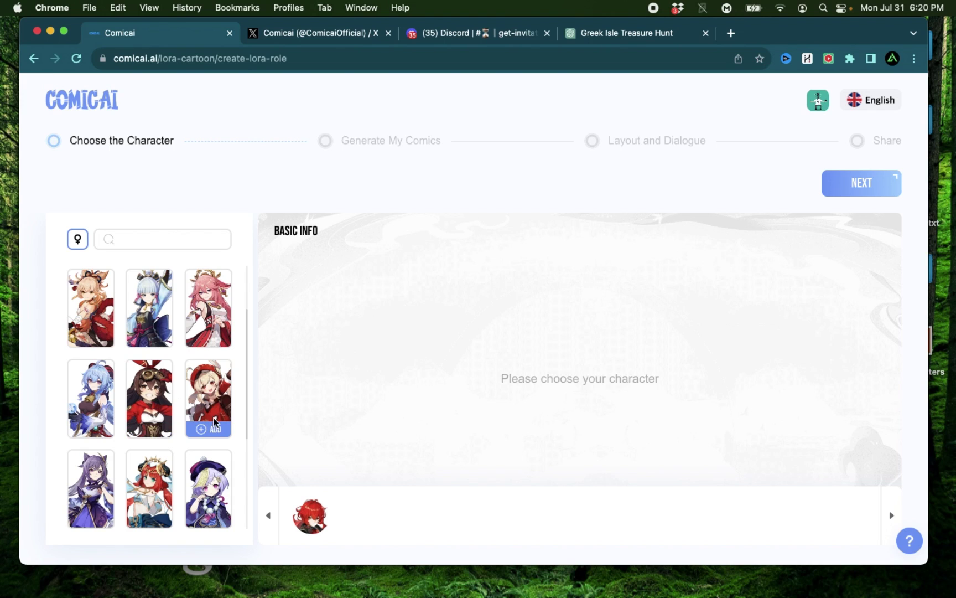
pyautogui.scroll(-3, 214, 421)
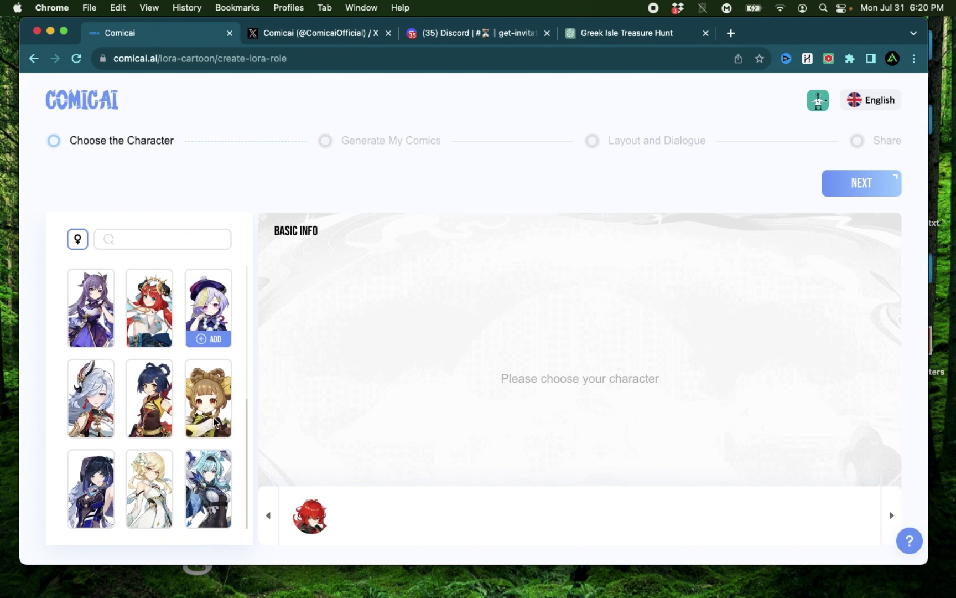
pyautogui.click(148, 338)
pyautogui.scroll(5, 289, 482)
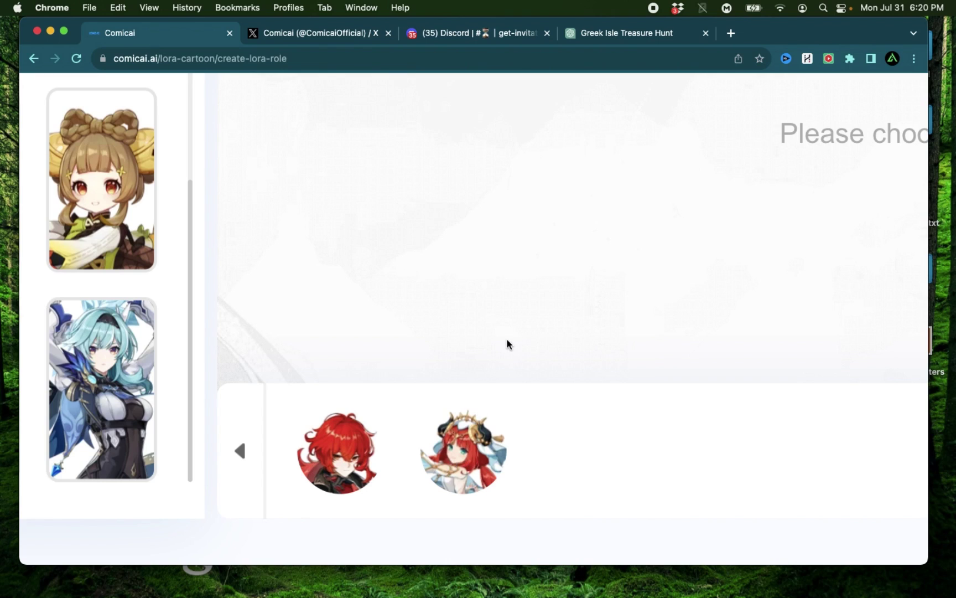
pyautogui.scroll(-5, 506, 341)
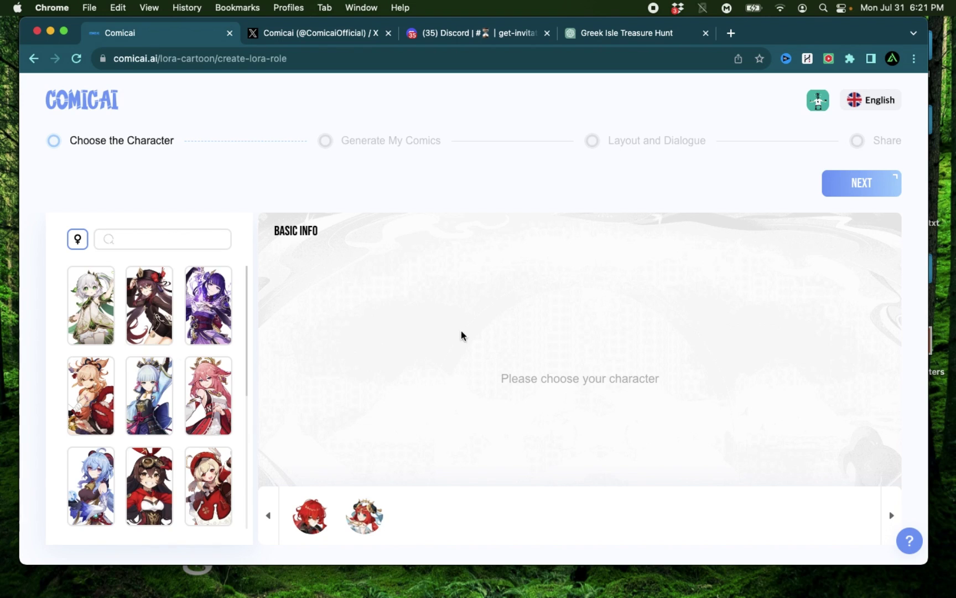
# - Generate panel 1 with Nilou in the first action pose, prompted 'Nilou meets her friend in an alley in greece'
pyautogui.click(862, 187)
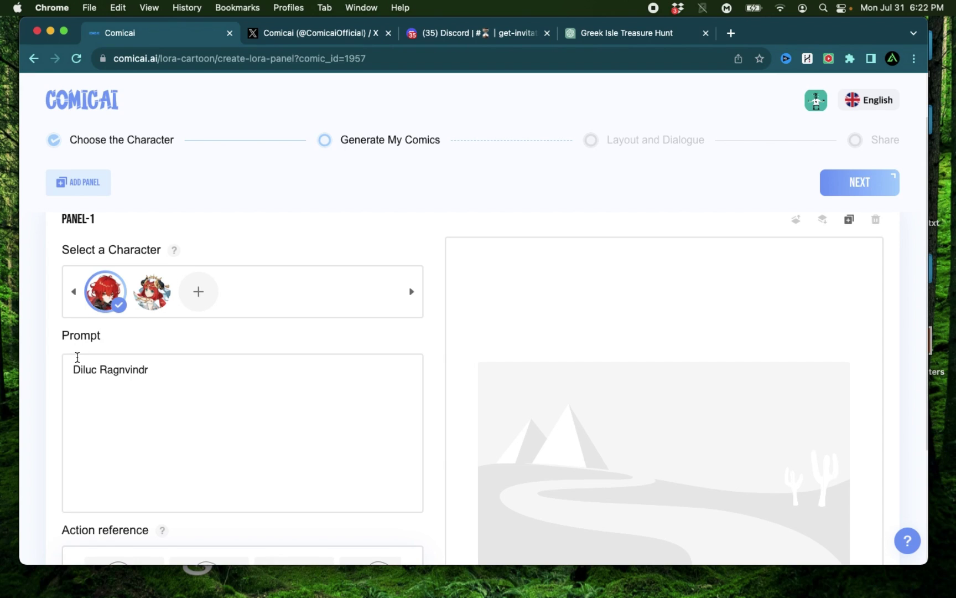
pyautogui.click(154, 299)
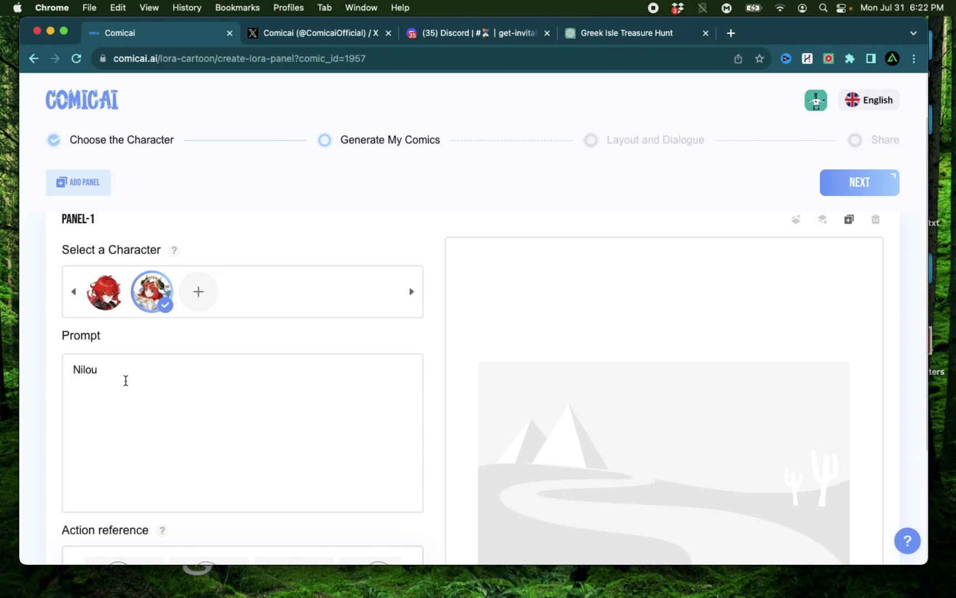
pyautogui.scroll(-3, 126, 380)
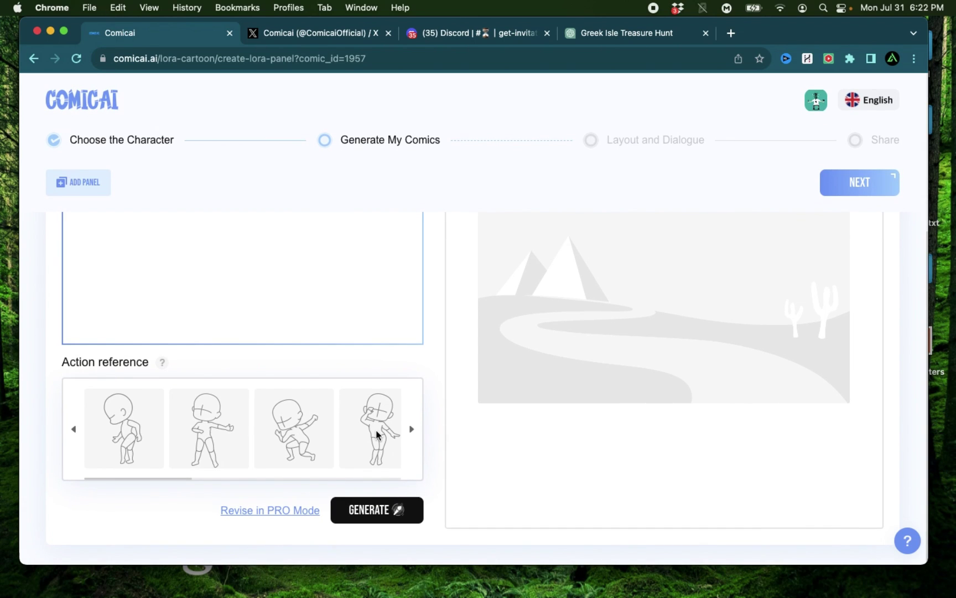
pyautogui.click(118, 430)
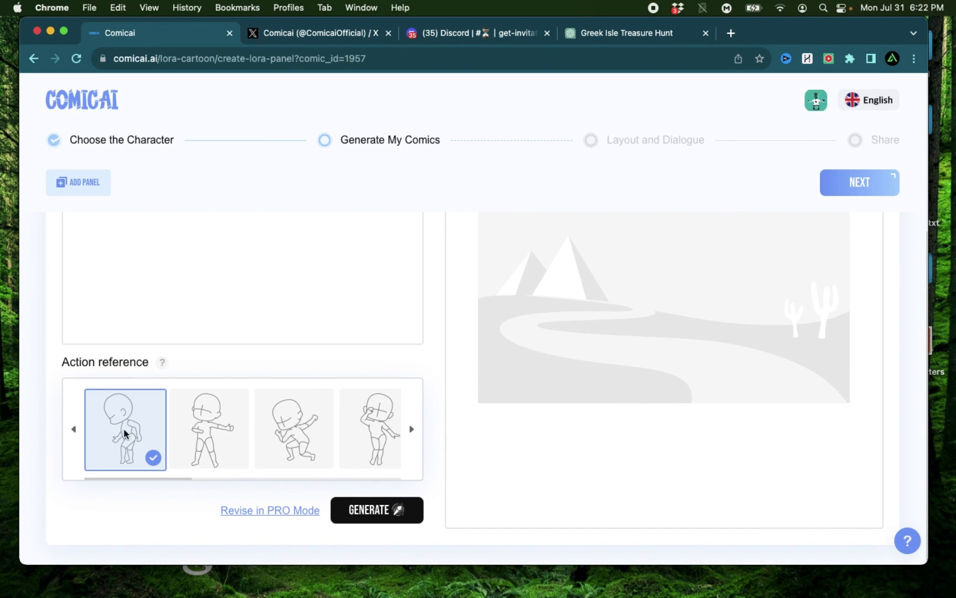
pyautogui.click(386, 518)
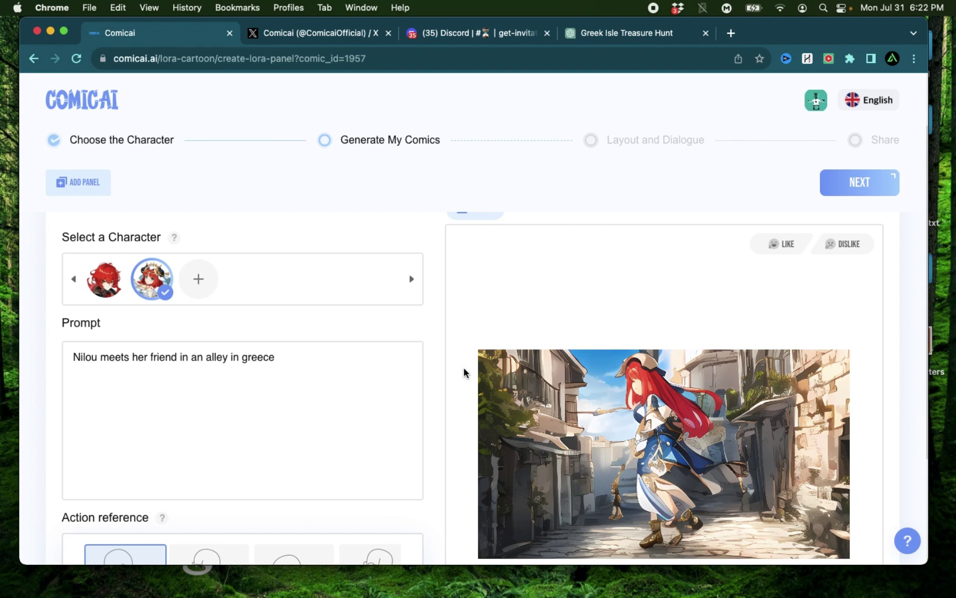
pyautogui.scroll(-5, 463, 371)
pyautogui.scroll(3, 710, 391)
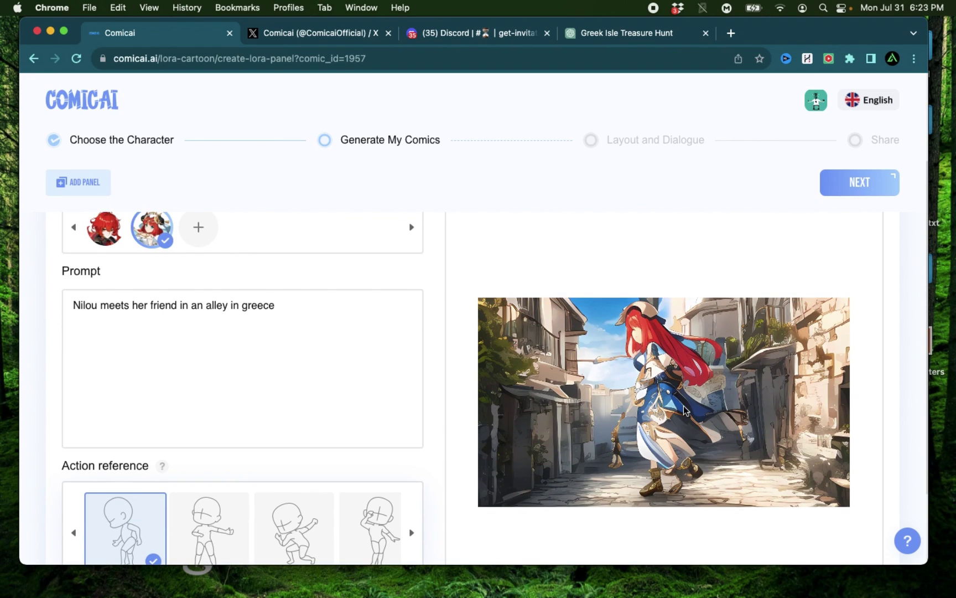
# - Place panel 1 on the layout page and add an oval SUBSCRIBE! bubble at its lower left
pyautogui.click(866, 186)
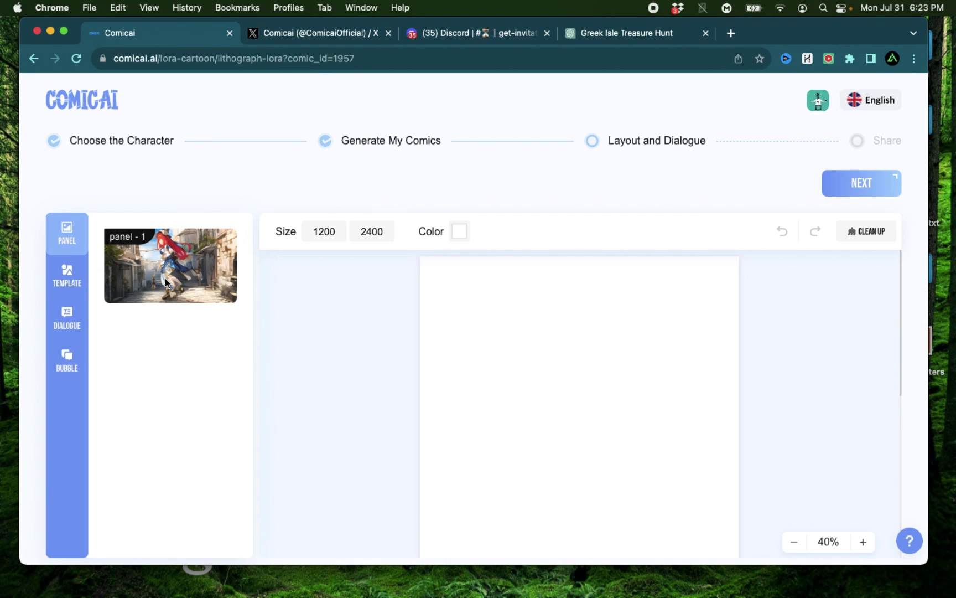
pyautogui.click(165, 280)
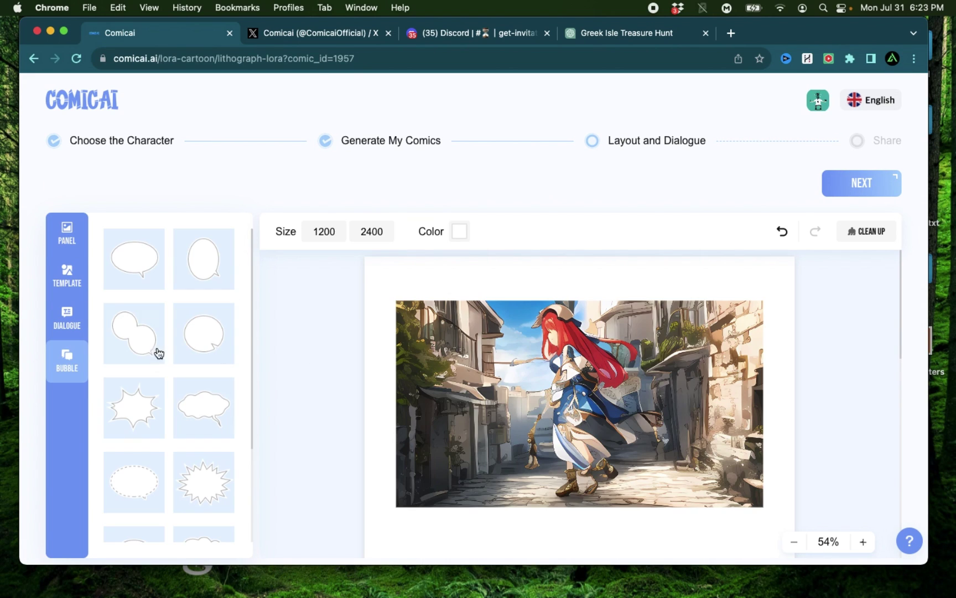
pyautogui.scroll(-4, 165, 309)
pyautogui.click(137, 441)
pyautogui.moveTo(433, 401); pyautogui.dragTo(447, 456)
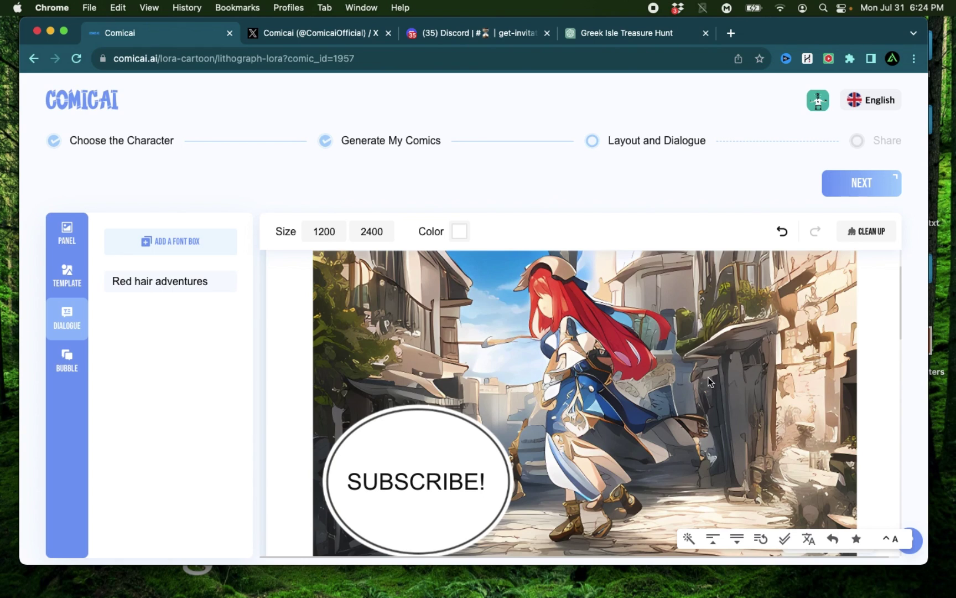
pyautogui.scroll(2, 707, 376)
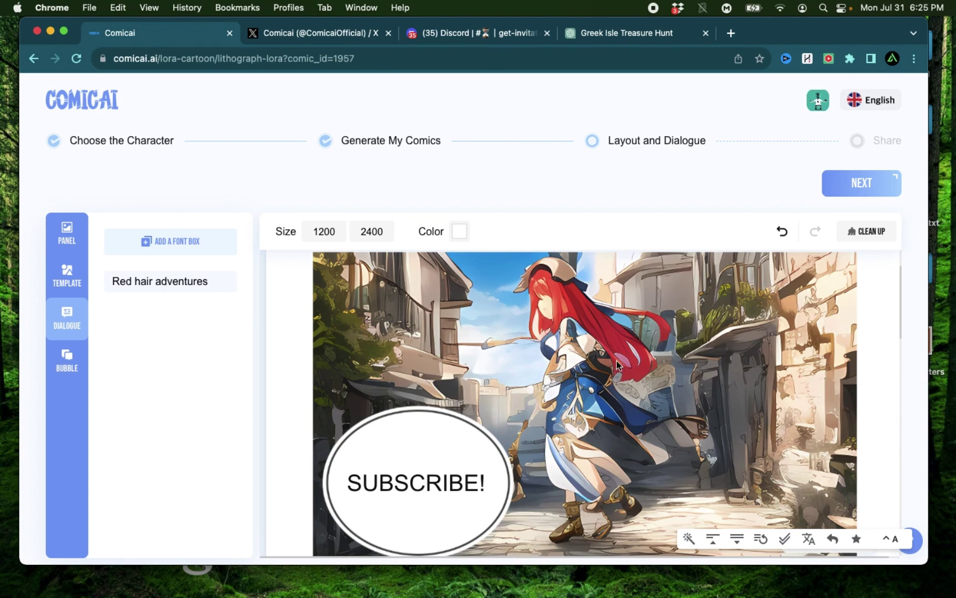